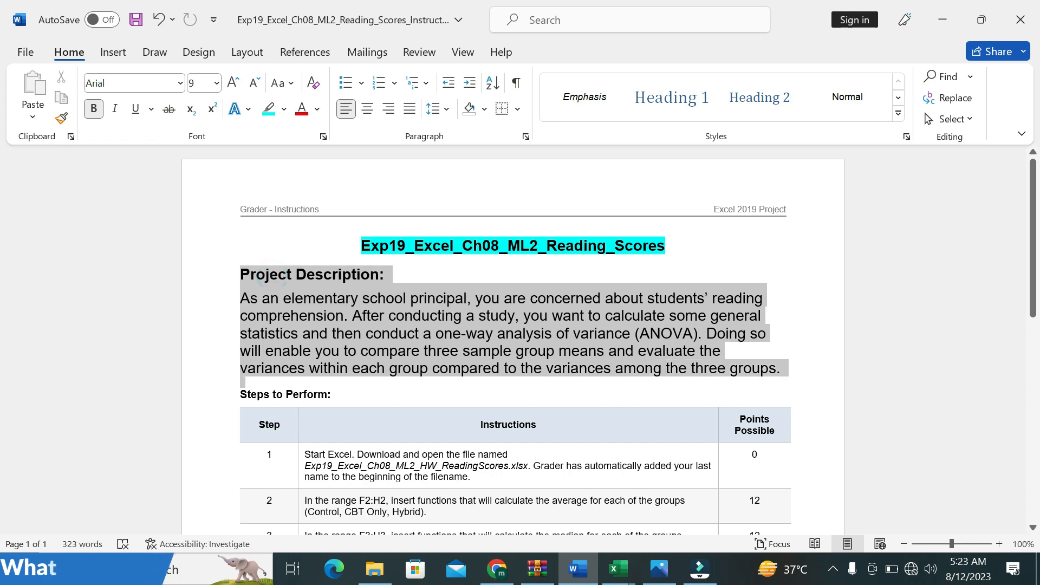
- Highlight the project description heading and paragraph in turquoise, and select the text from the title through the description
click(681, 347)
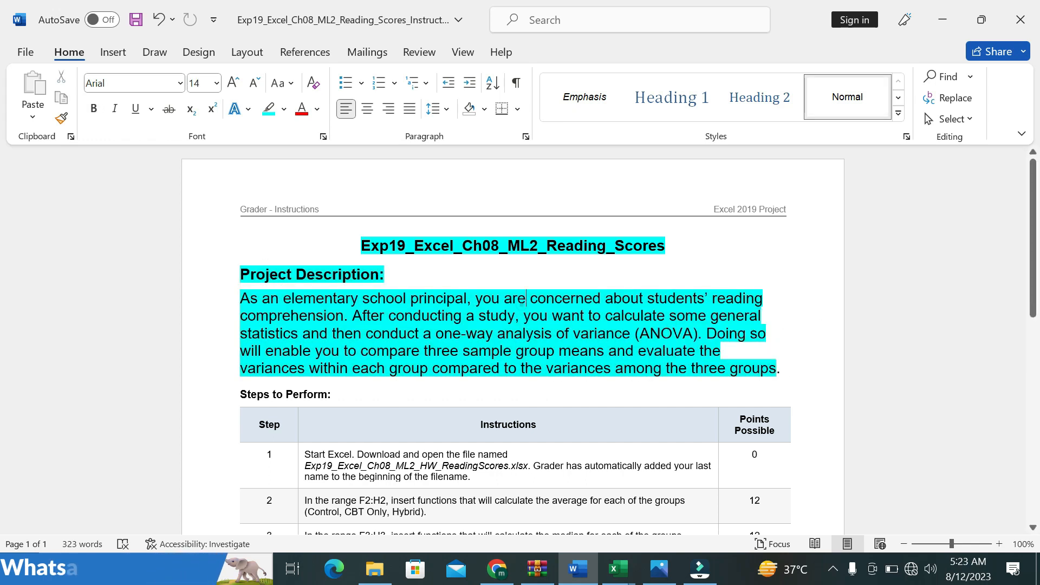
drag(785, 370, 361, 243)
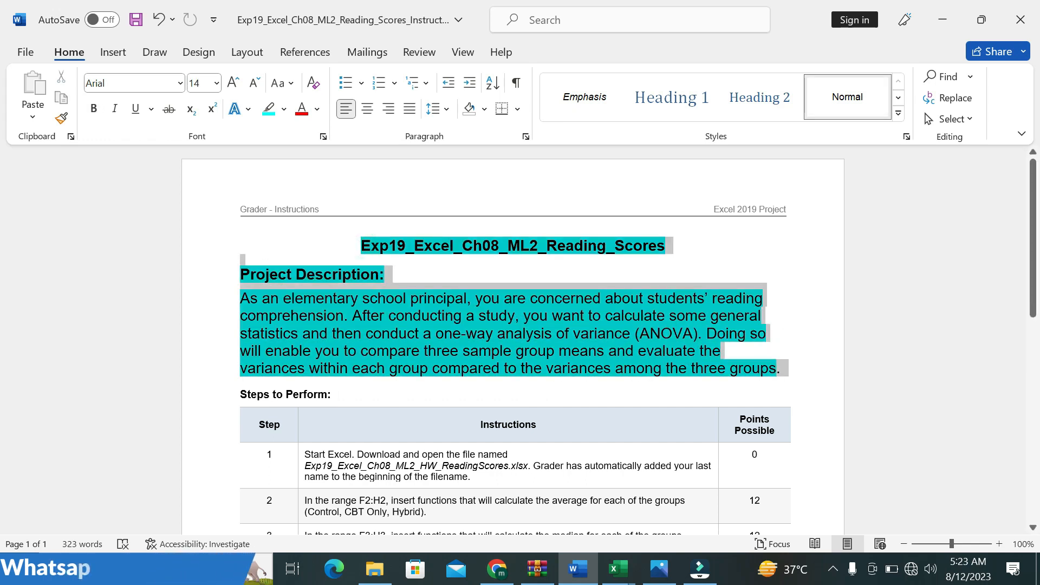
click(620, 569)
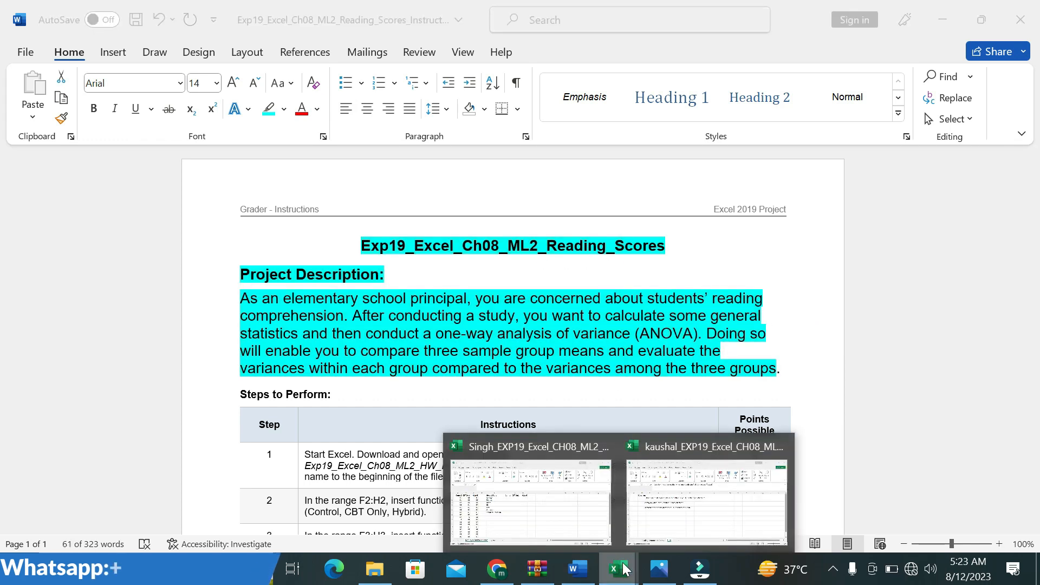
click(579, 564)
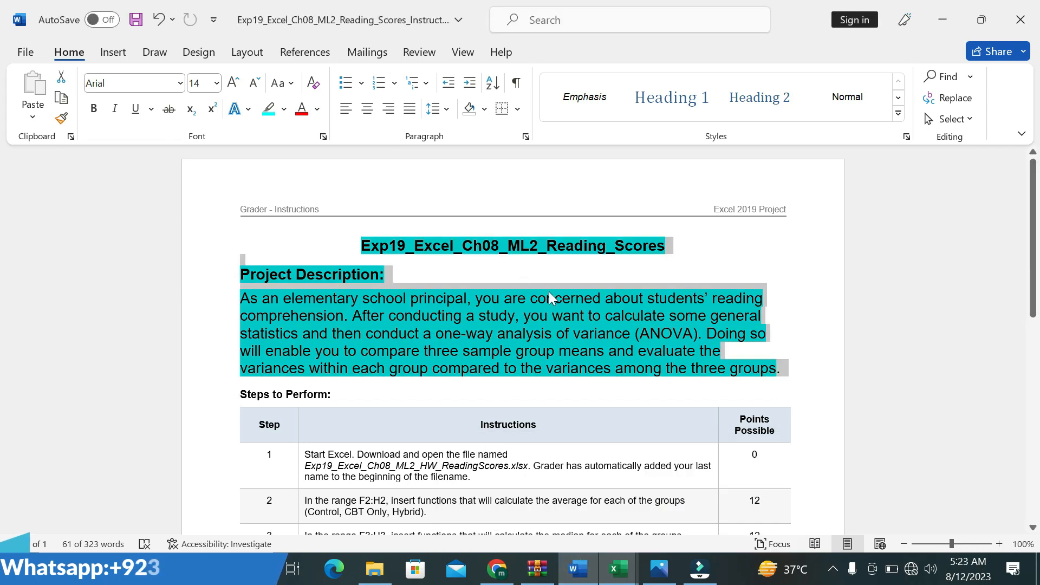
click(517, 425)
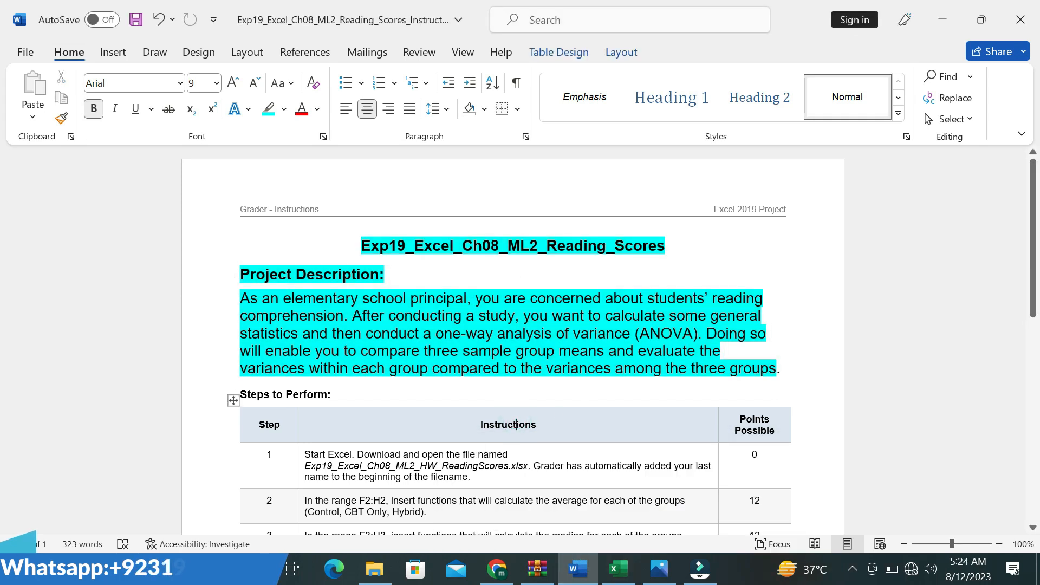
- Undo the turquoise highlighting and font enlargement on the document title and project description
key(ctrl+z)
key(ctrl+z)
key(ctrl+z)
key(ctrl+z)
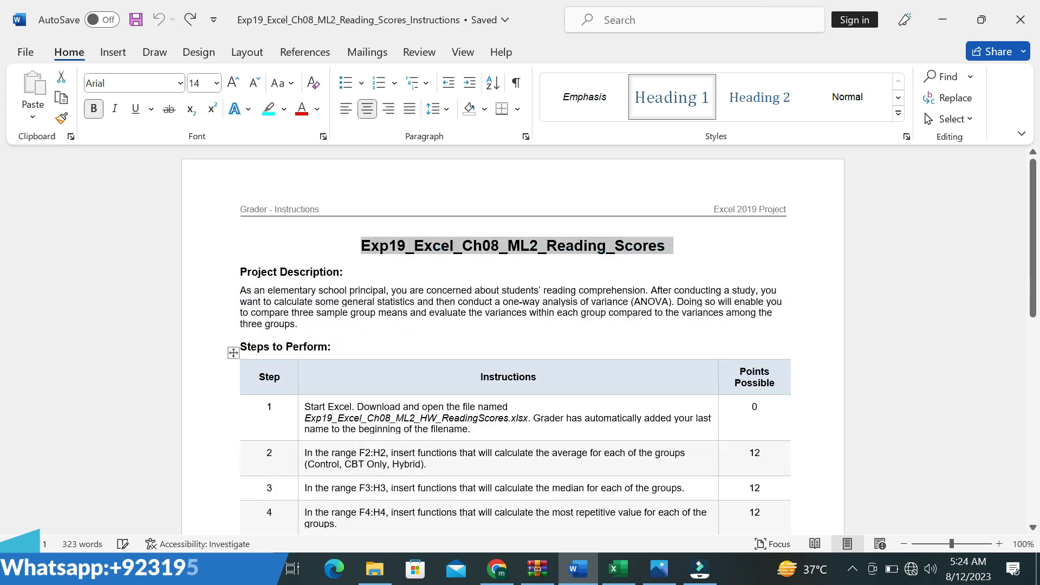
- Set the step 1 instruction text to 14 pt and highlight it in turquoise
click(311, 450)
triple_click(309, 406)
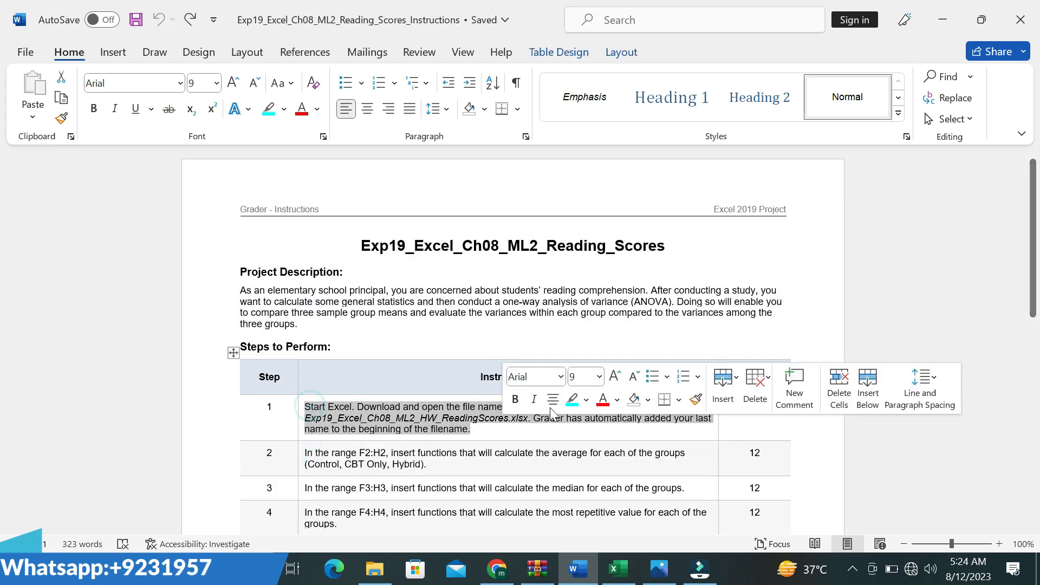
click(599, 376)
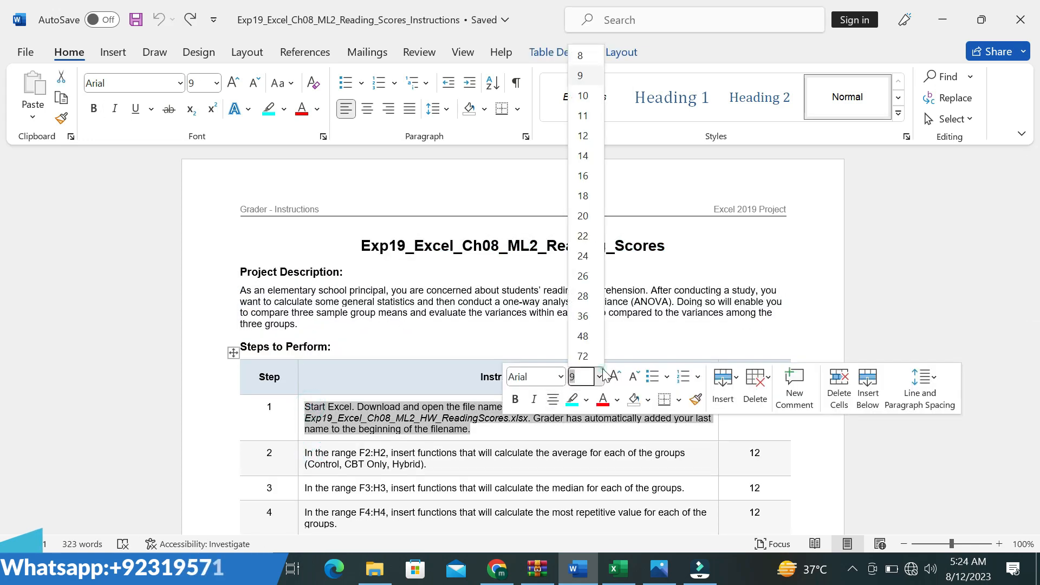
click(585, 155)
click(568, 401)
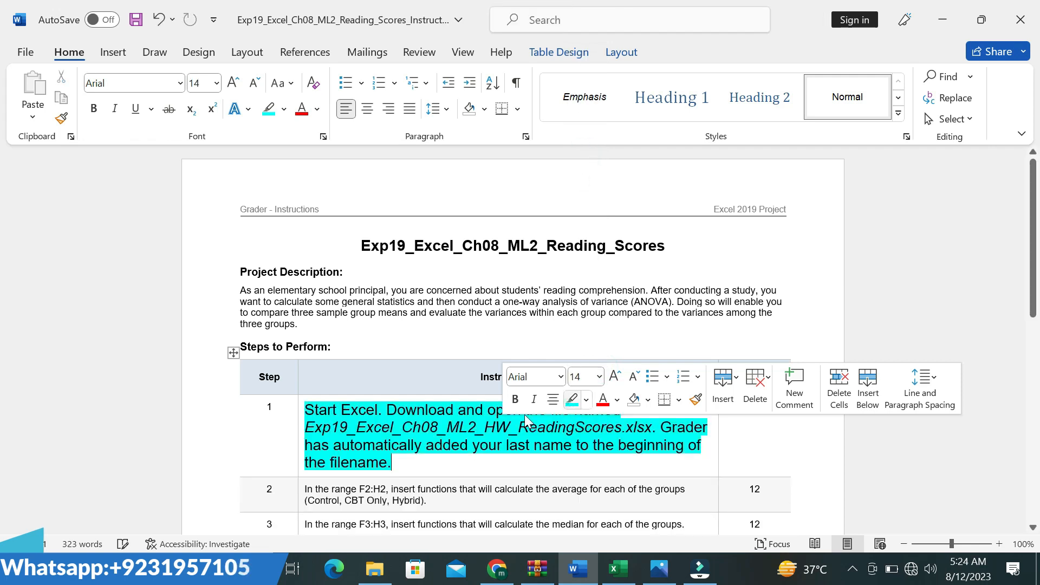
- Check the open Excel workbook's file name against step 1, and return to the Word instructions to undo the step 1 formatting
drag(448, 417, 650, 431)
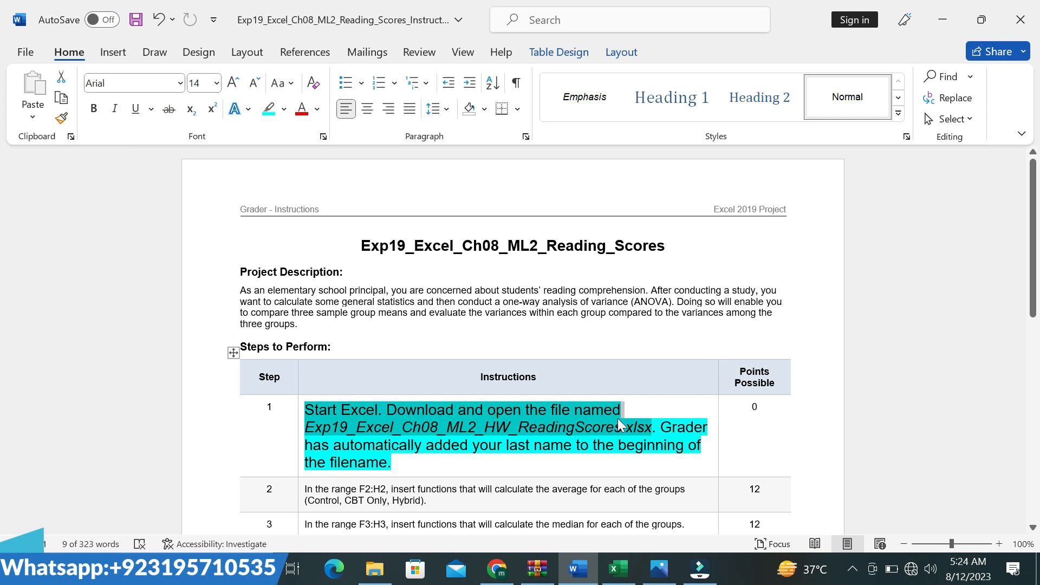
click(618, 567)
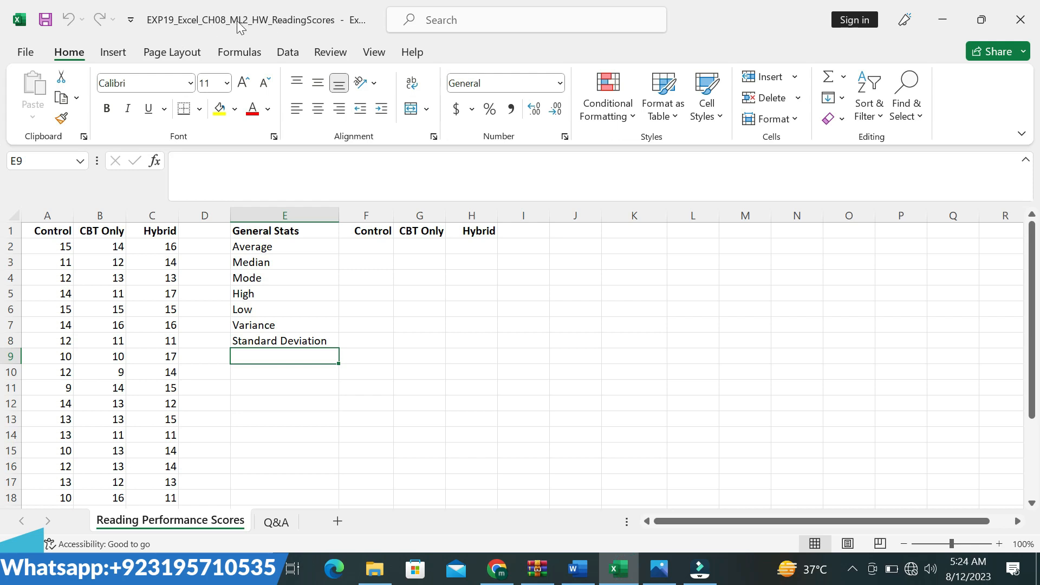
click(594, 575)
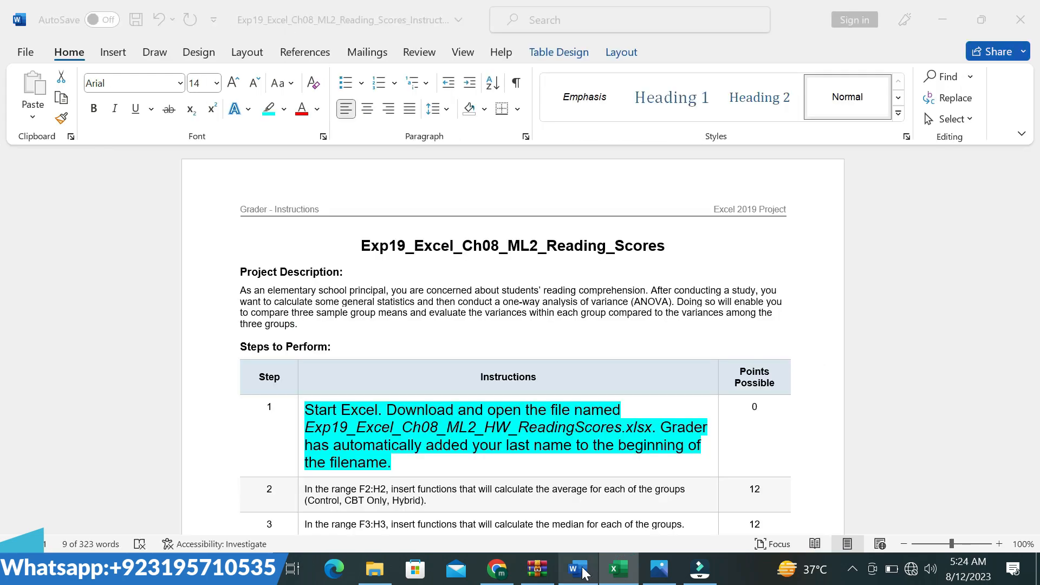
click(546, 415)
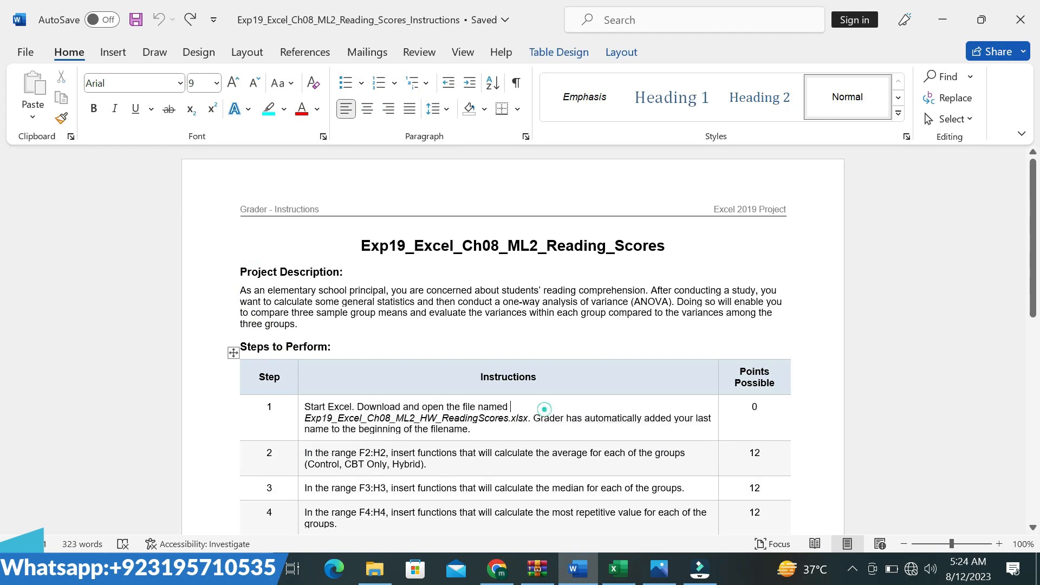
- Enlarge the step 2 instruction about group averages to 16 pt and highlight it in turquoise
click(304, 450)
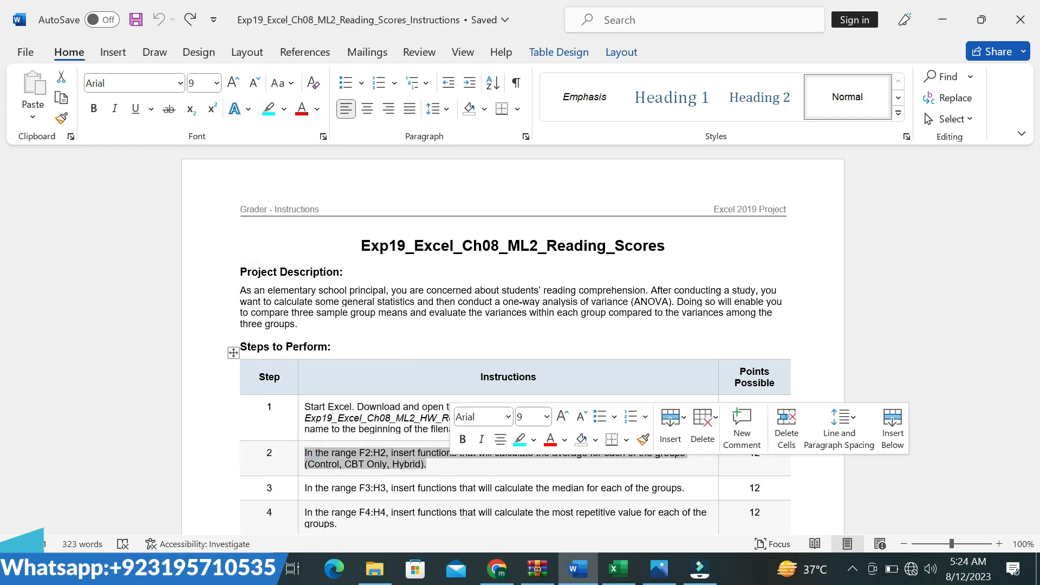
click(547, 416)
click(541, 214)
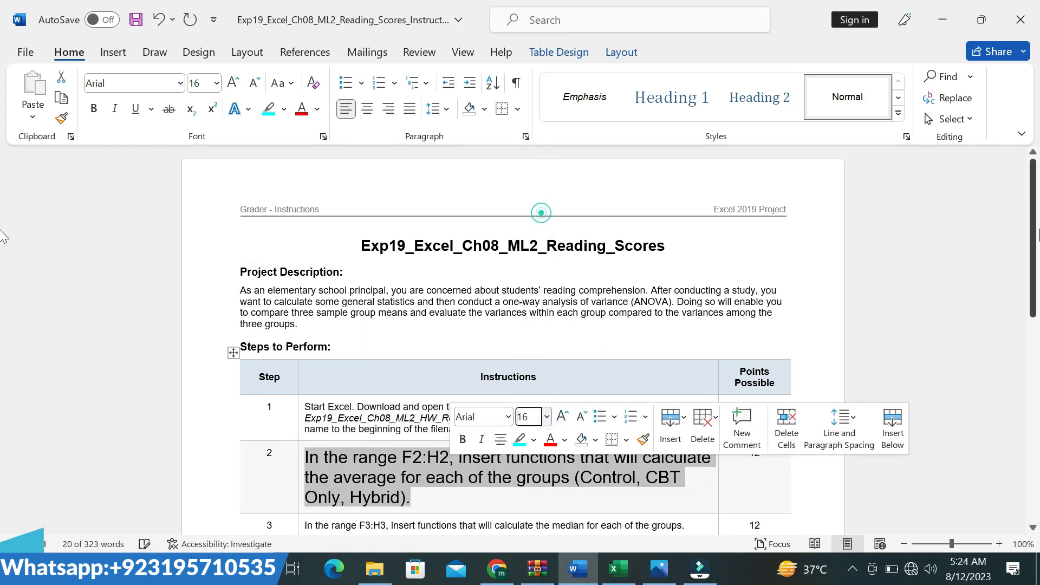
scroll(1034, 237, down, 3)
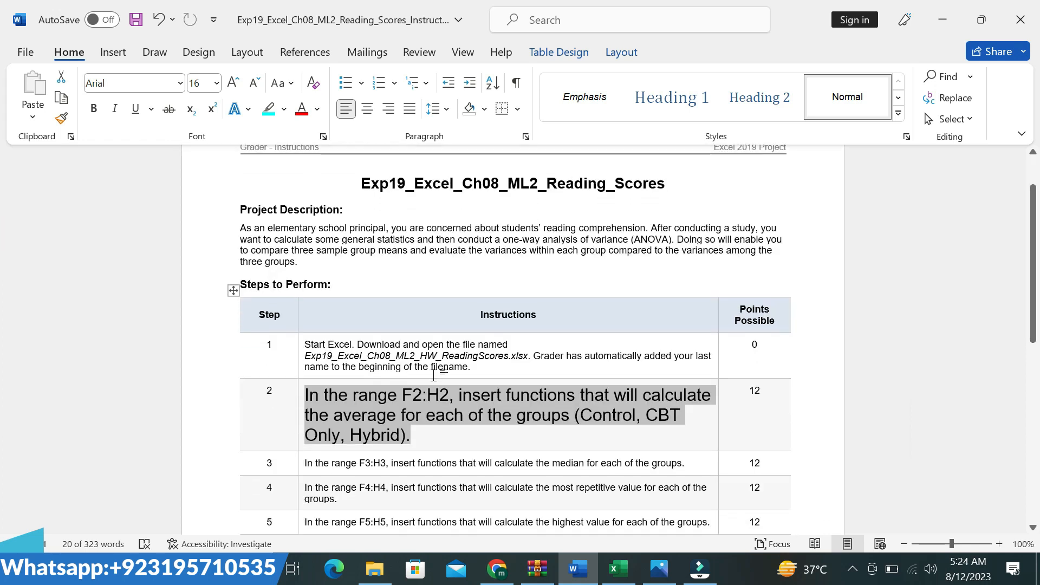
click(432, 373)
drag(338, 404, 436, 416)
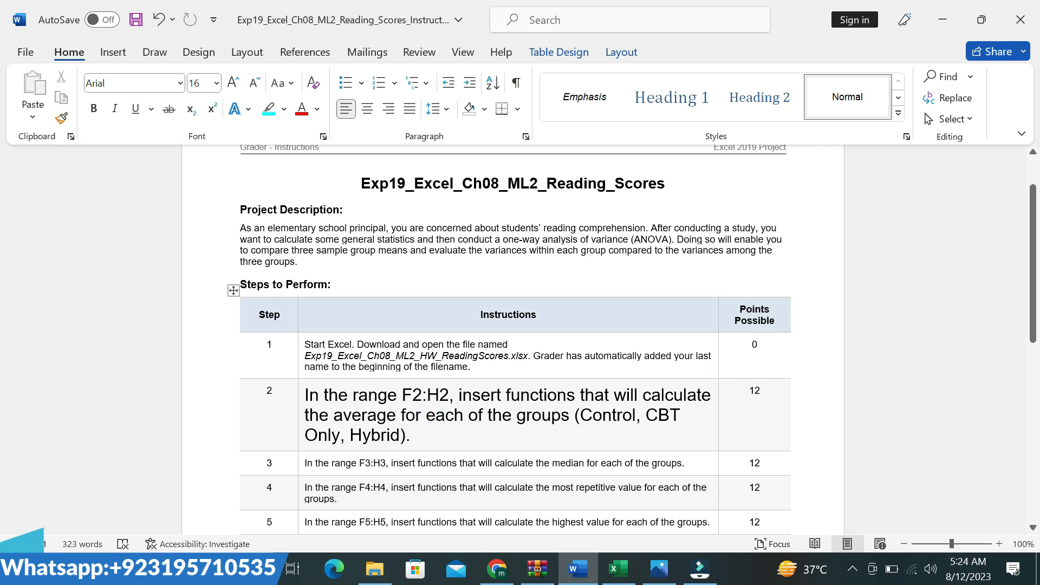
triple_click(328, 395)
click(514, 405)
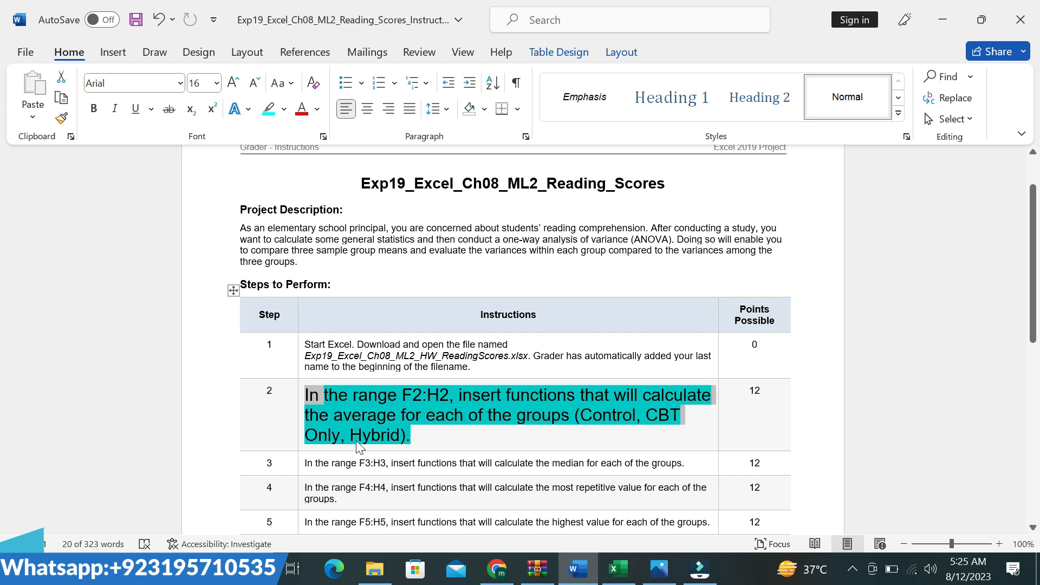
- Copy the range reference F2:H2 from step 2, switch to the Excel workbook and use it to select those cells
click(417, 394)
double_click(417, 395)
key(ctrl+c)
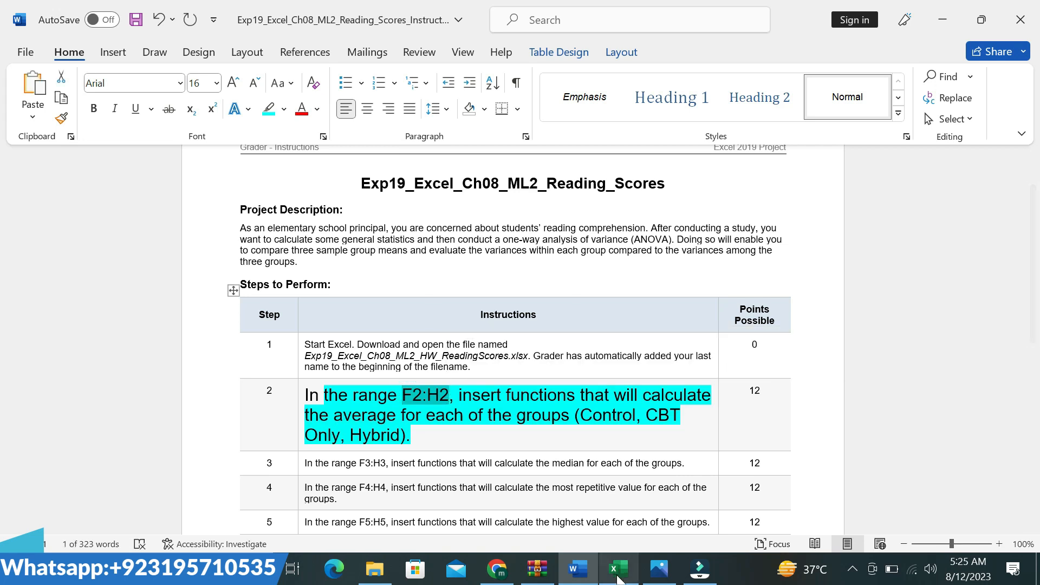
key(alt+Tab)
click(38, 161)
key(ctrl+v)
key(Return)
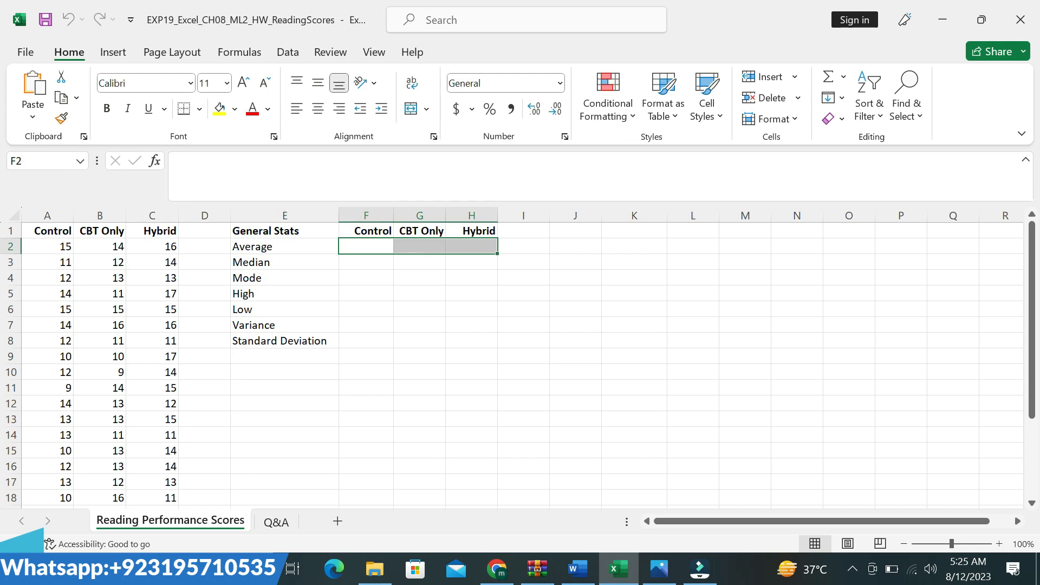
- Enter =AVERAGE(A2:A25) in cell F2 to calculate the Control group's average
text(=)
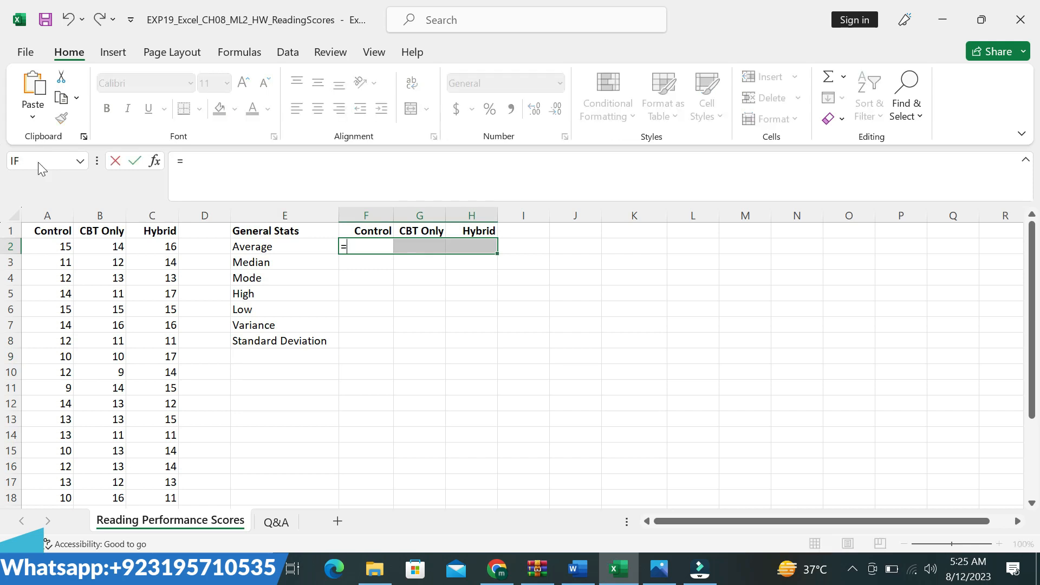
text(AV)
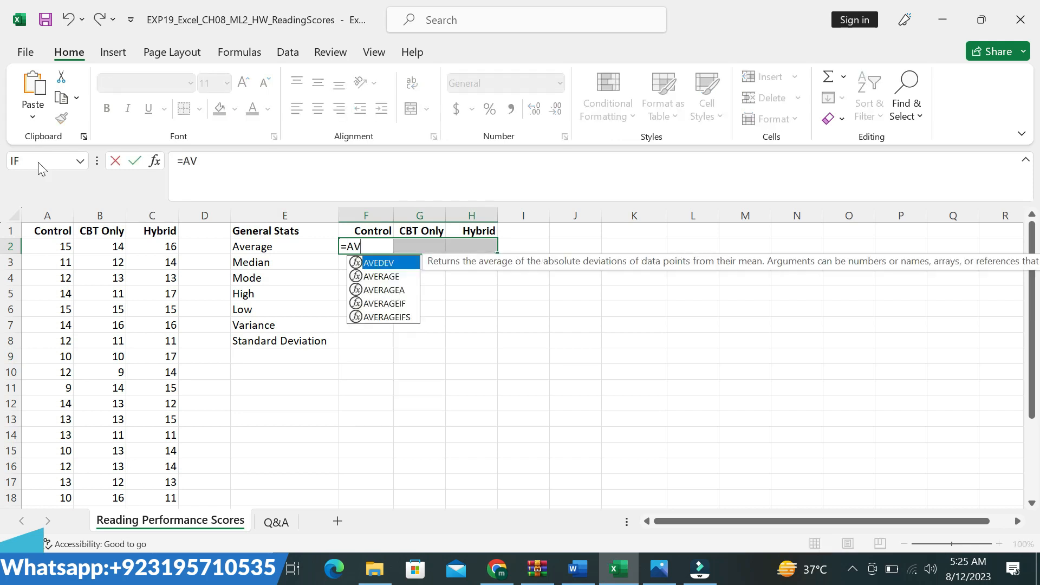
click(379, 277)
double_click(379, 278)
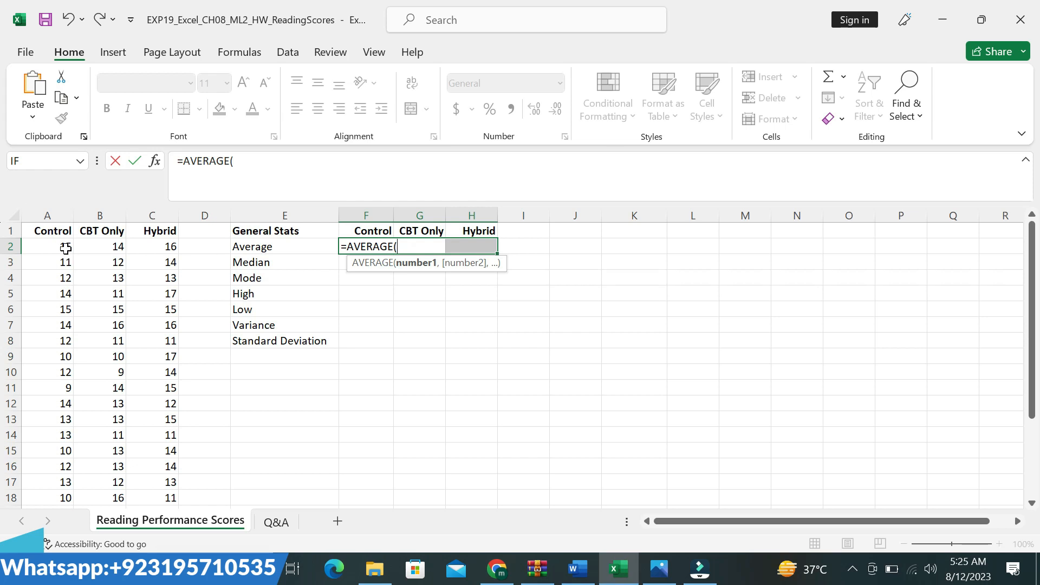
drag(54, 247, 70, 479)
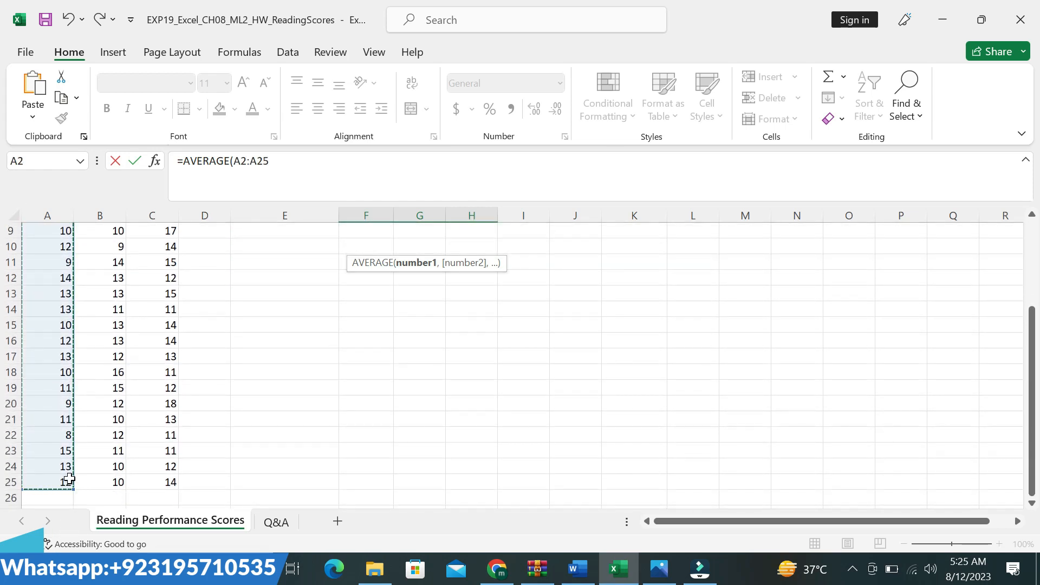
key(Return)
key(Return)
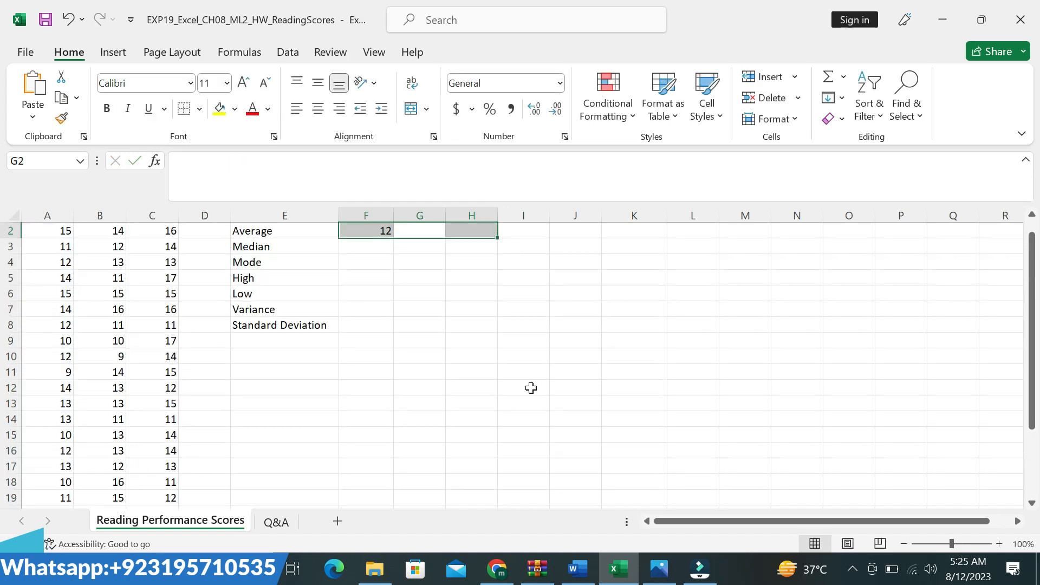
- Fill the average formula from F2 across to H2 for the CBT Only and Hybrid groups
click(531, 388)
click(383, 231)
drag(394, 238, 477, 235)
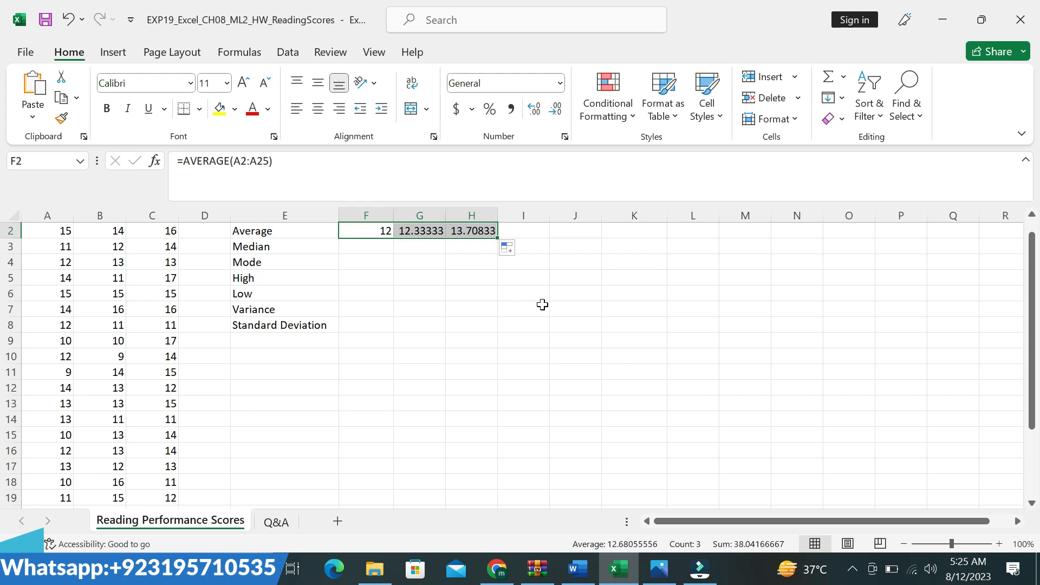
drag(1032, 292, 1031, 280)
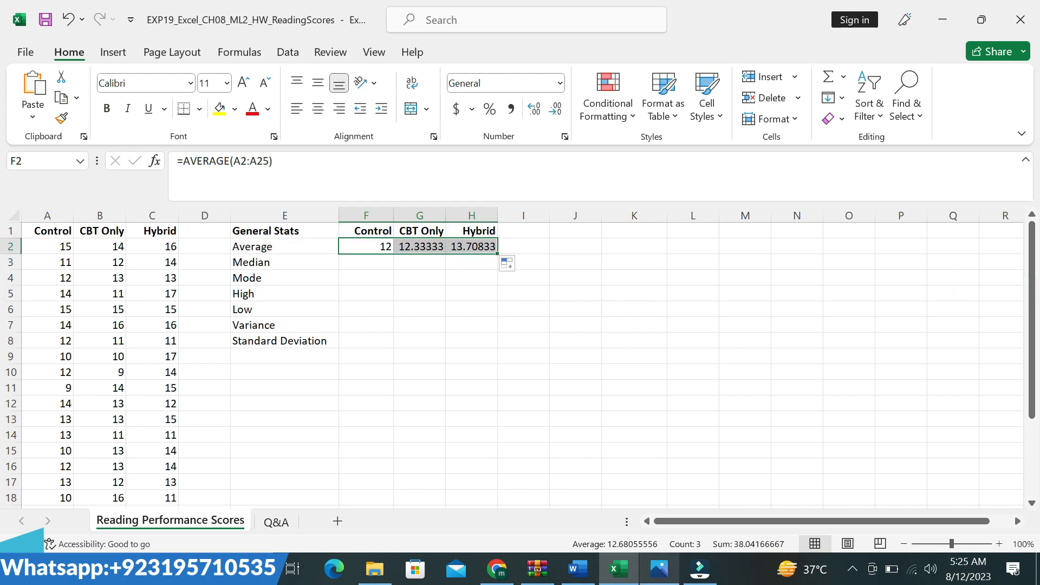
- Switch to the Word instructions and undo the highlighting and font enlargement on step 2
click(577, 567)
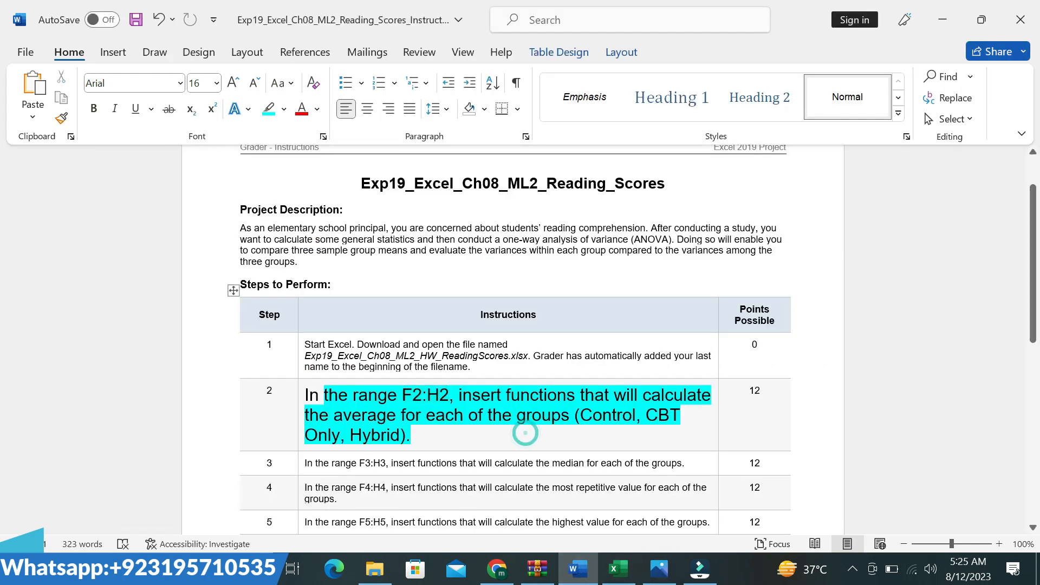
key(ctrl+z)
key(ctrl+z)
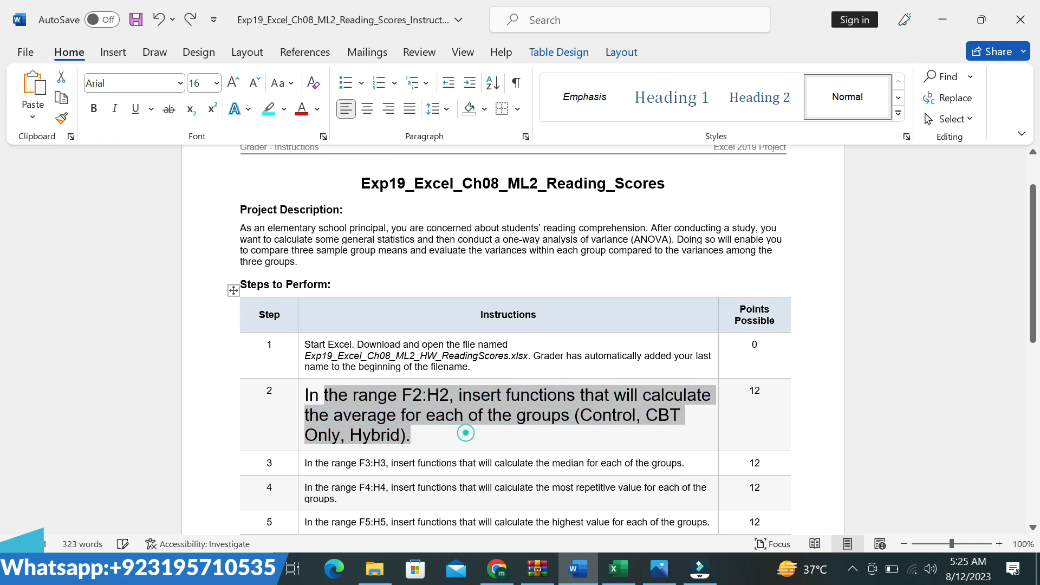
click(466, 432)
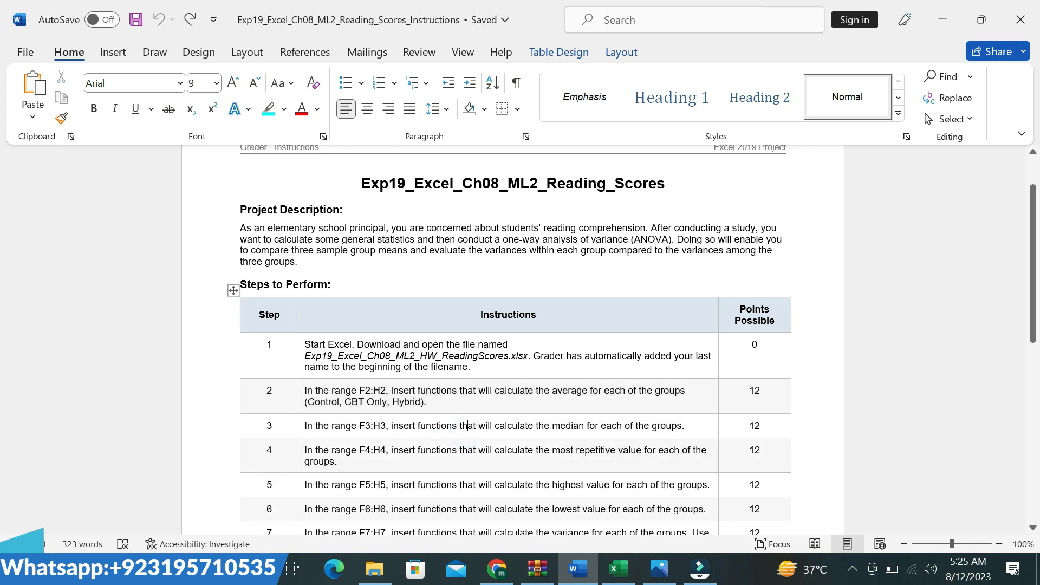
- Set the step 3 instruction about group medians to 16 pt, highlight it in turquoise, and review its target range F3:H3
drag(304, 426, 681, 425)
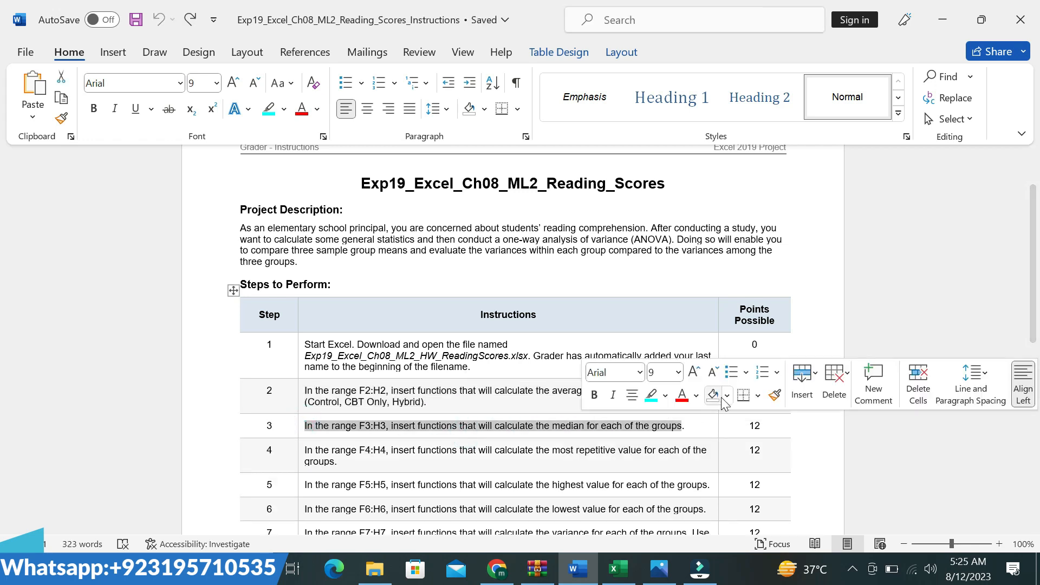
click(677, 373)
click(666, 174)
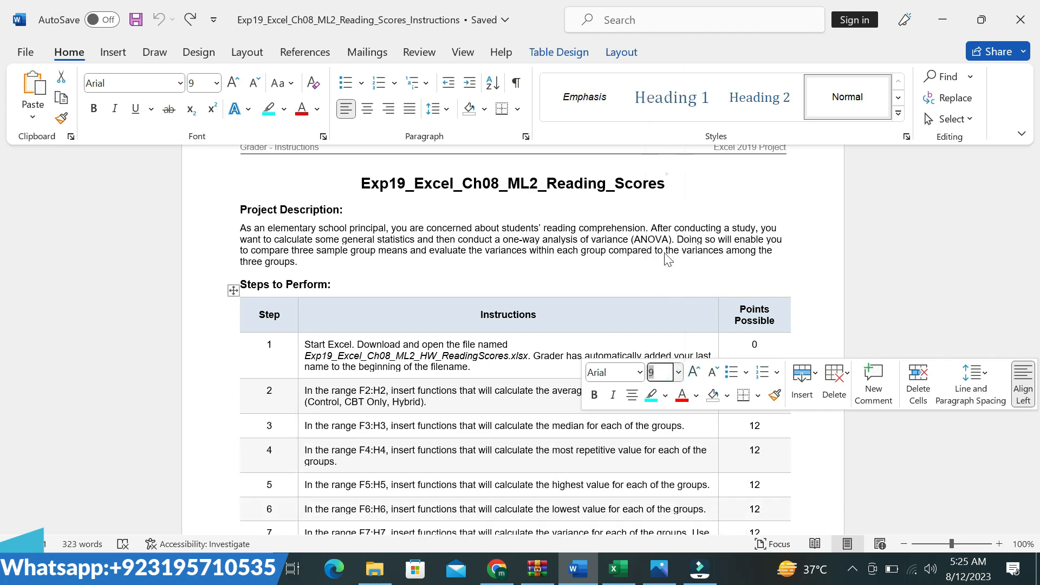
click(651, 395)
click(506, 429)
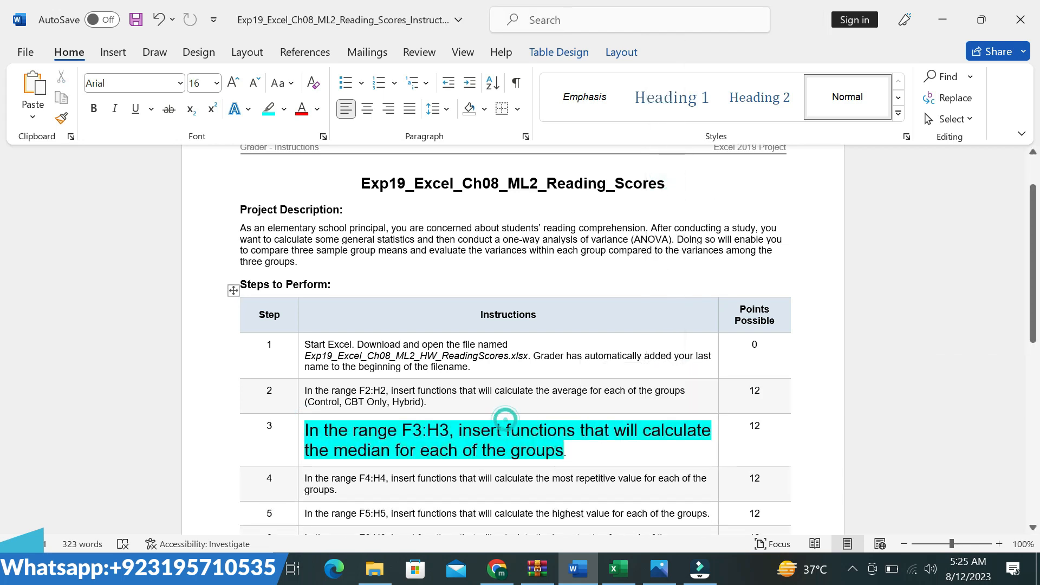
double_click(405, 431)
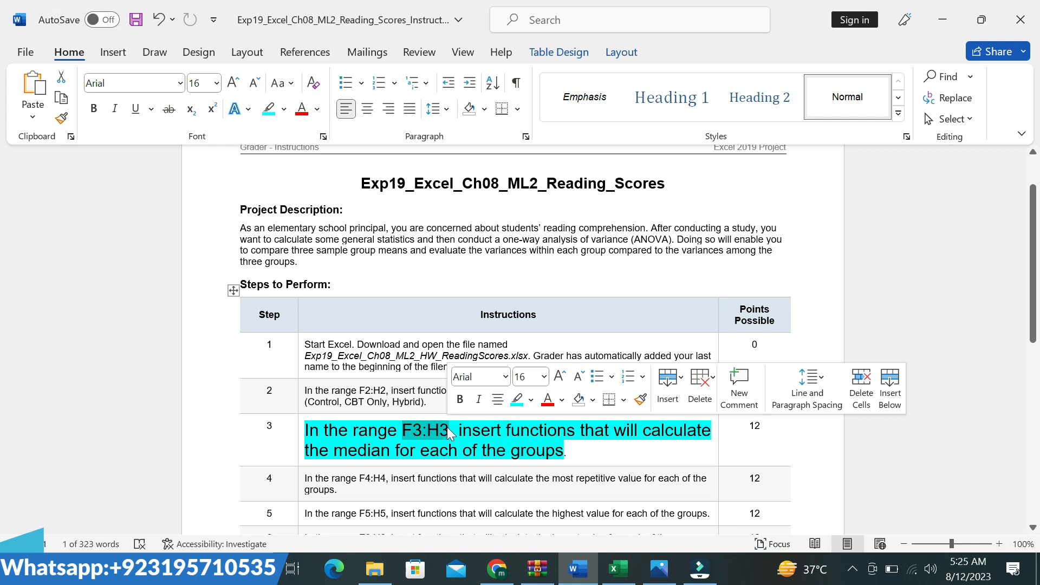
drag(305, 426, 578, 449)
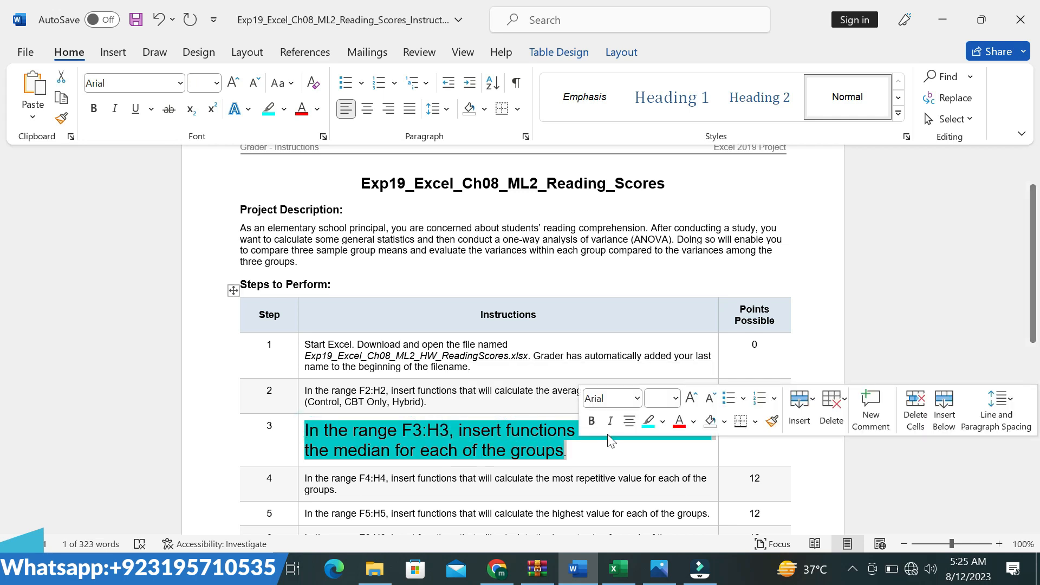
- Switch to the Excel workbook and, with F3:H3 selected, enter =MEDIAN(A2:A25) in cell F3 for the Control group's median
click(447, 419)
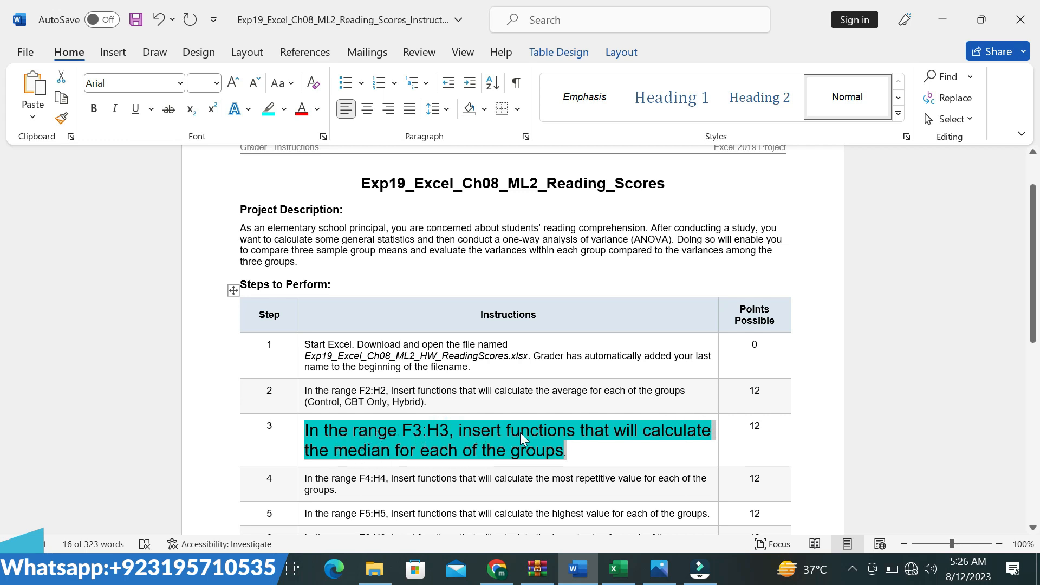
click(618, 568)
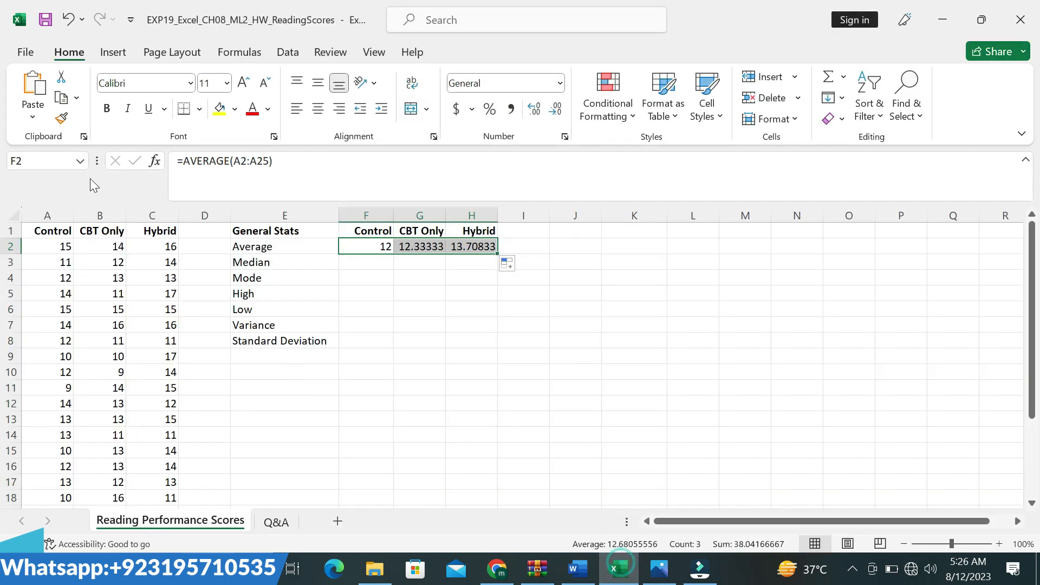
click(37, 161)
text(F3:H3)
key(Return)
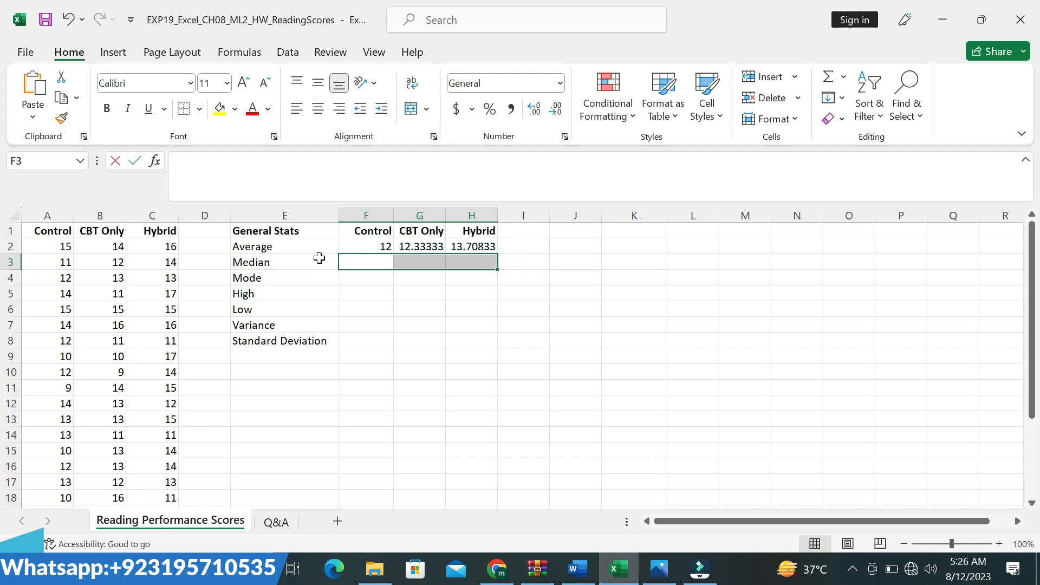
text(=M)
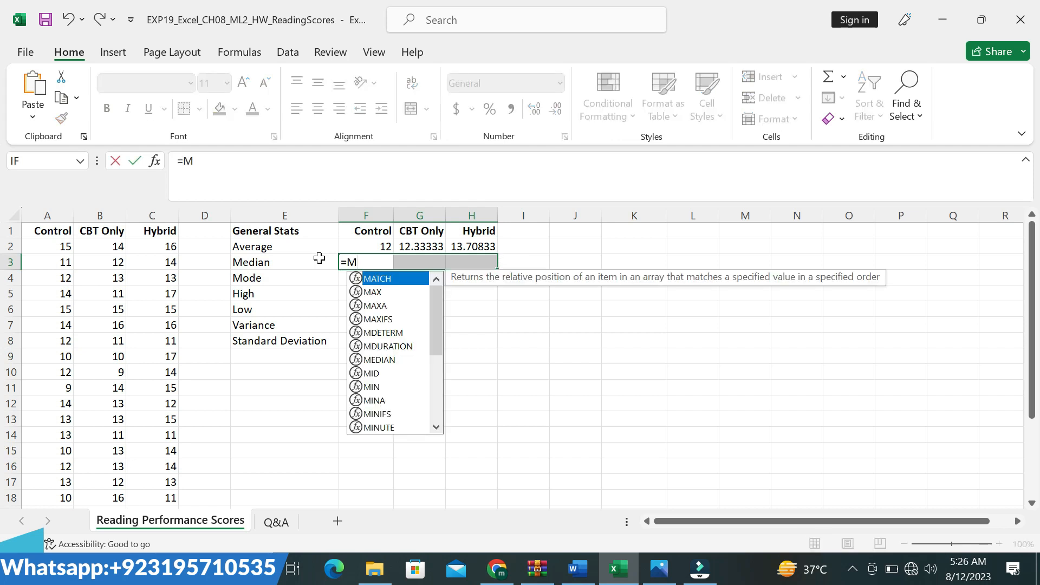
text(E)
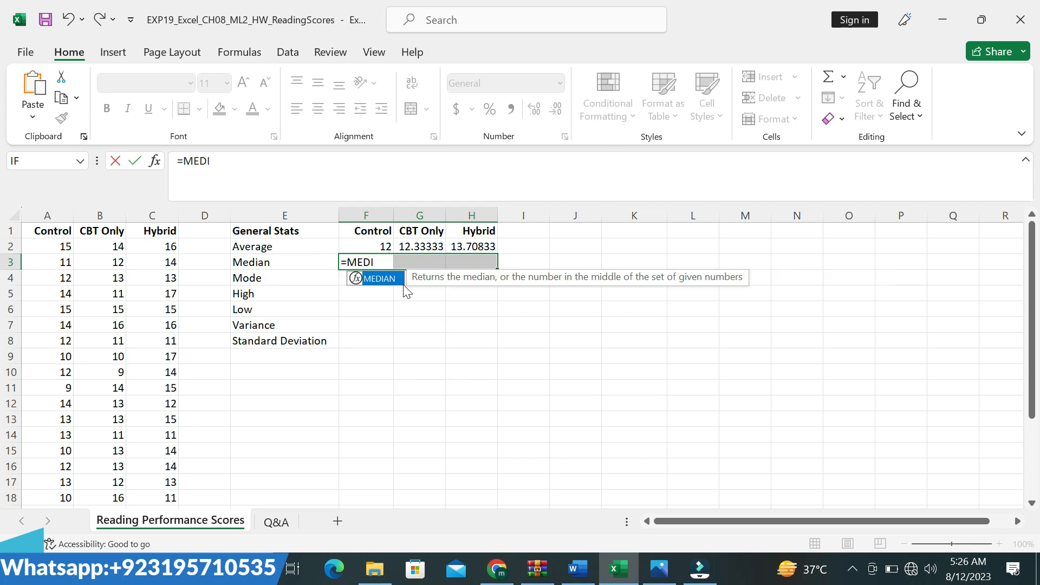
text(DI)
key(BackSpace)
double_click(380, 279)
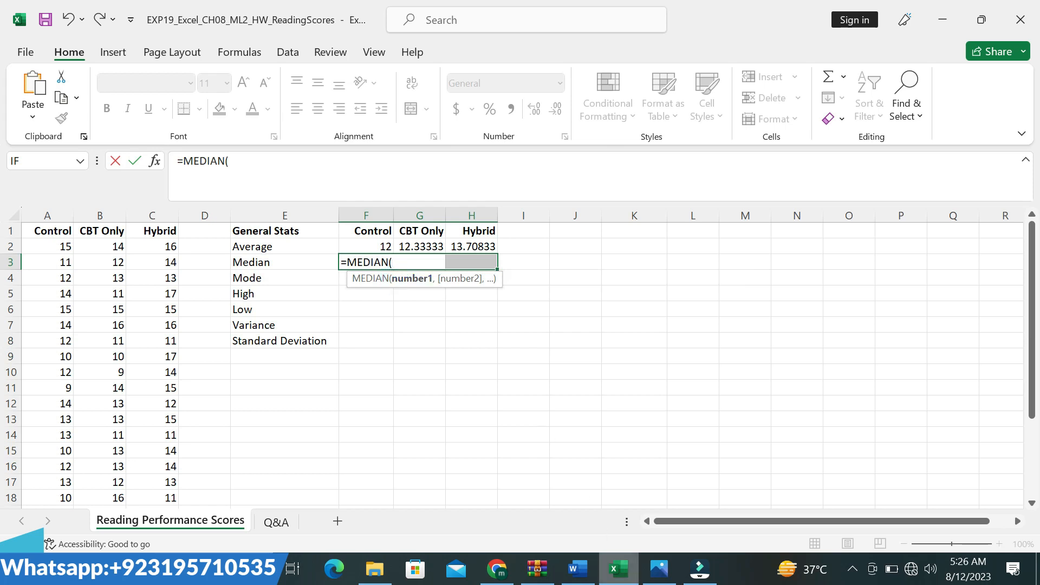
click(578, 569)
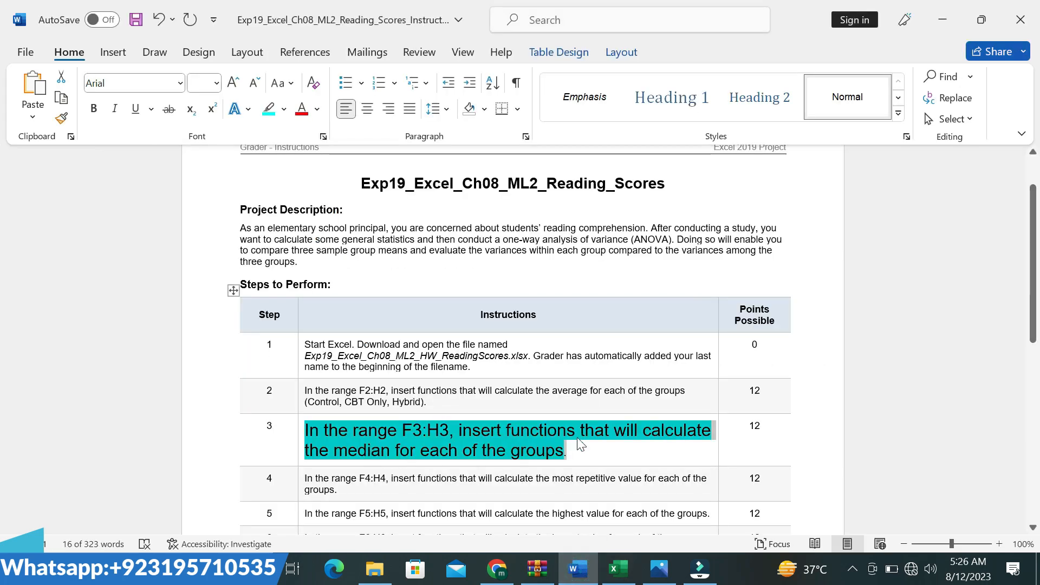
click(617, 569)
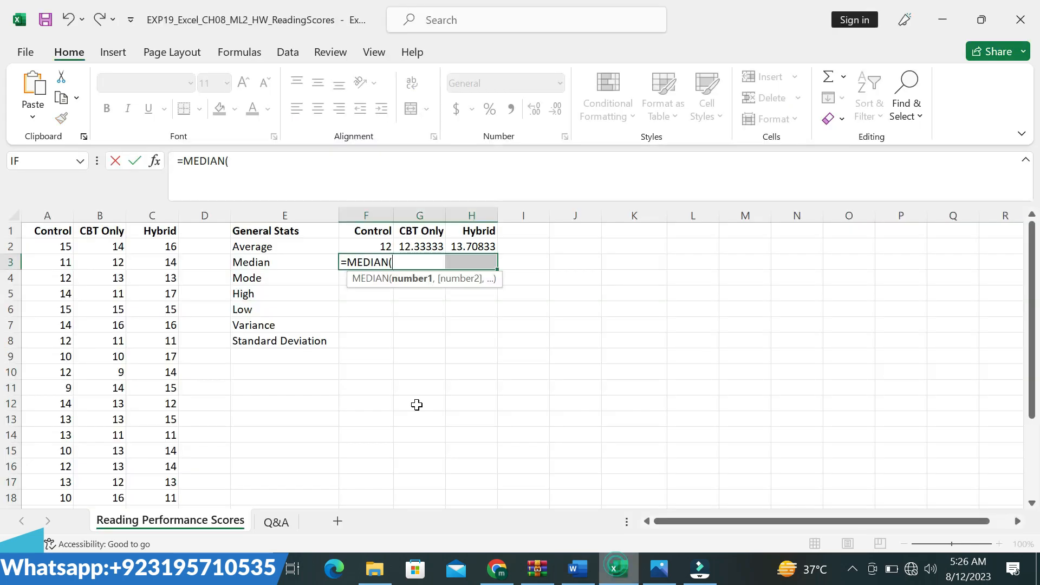
drag(58, 248, 60, 468)
text())
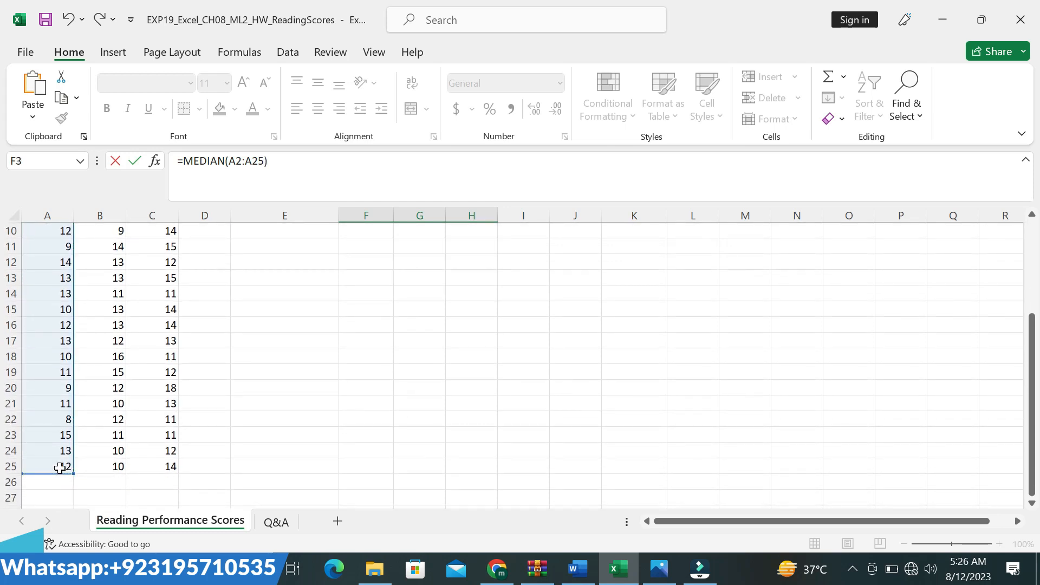
key(Return)
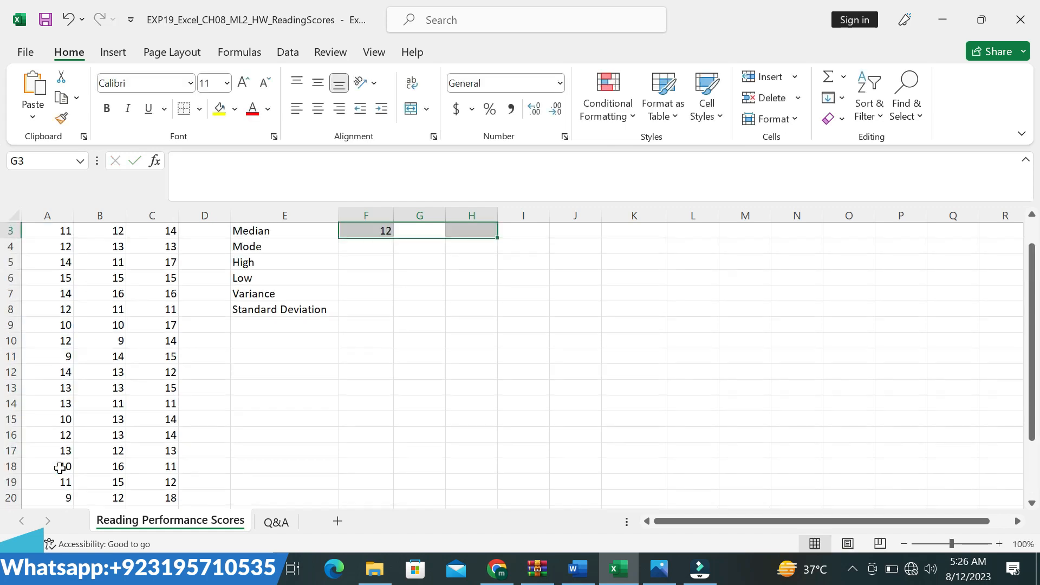
- Fill the median formula from F3 across to H3 for the CBT Only and Hybrid groups
click(377, 350)
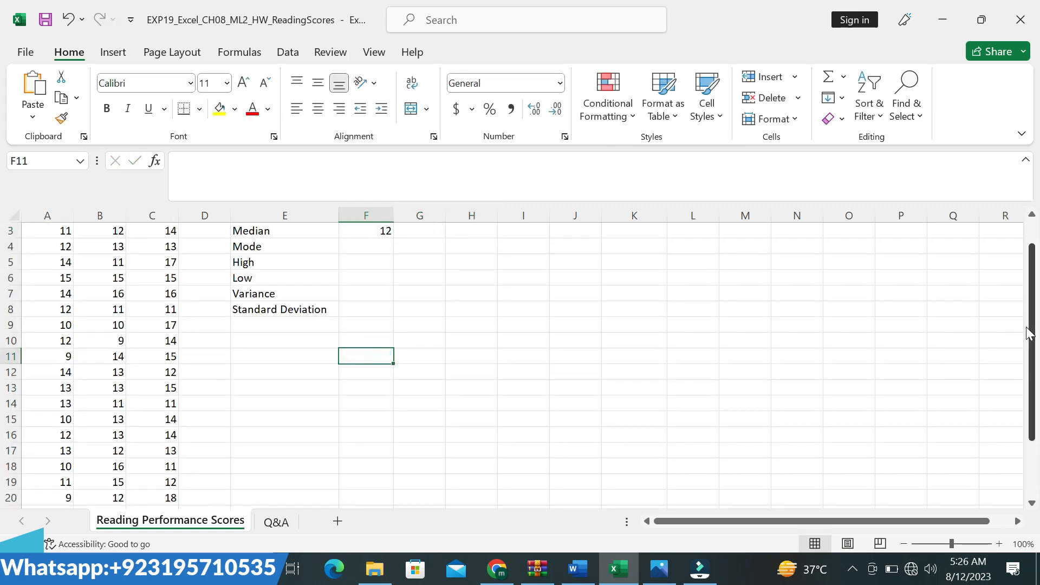
drag(1033, 326, 1033, 305)
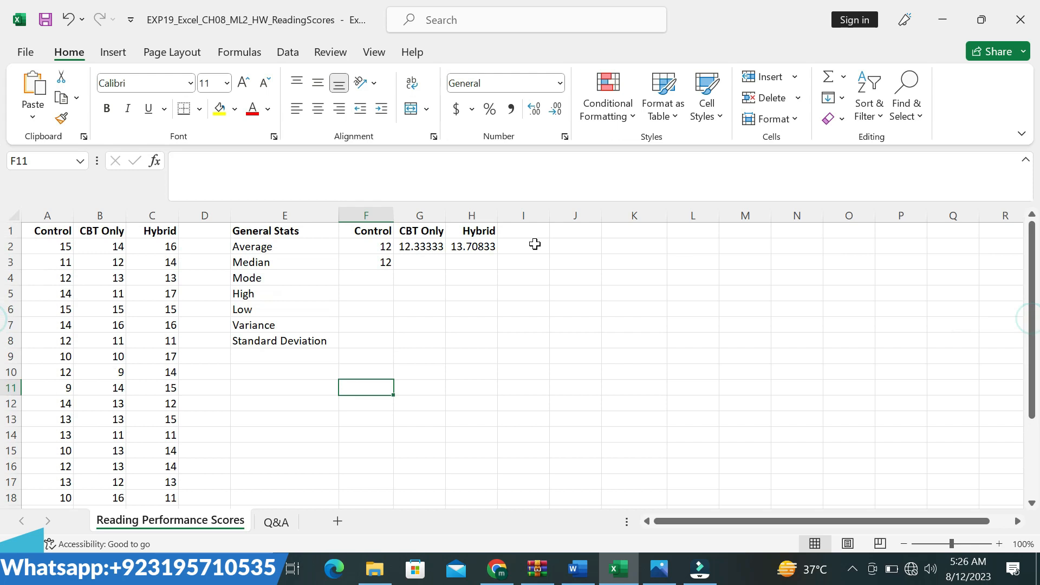
click(387, 262)
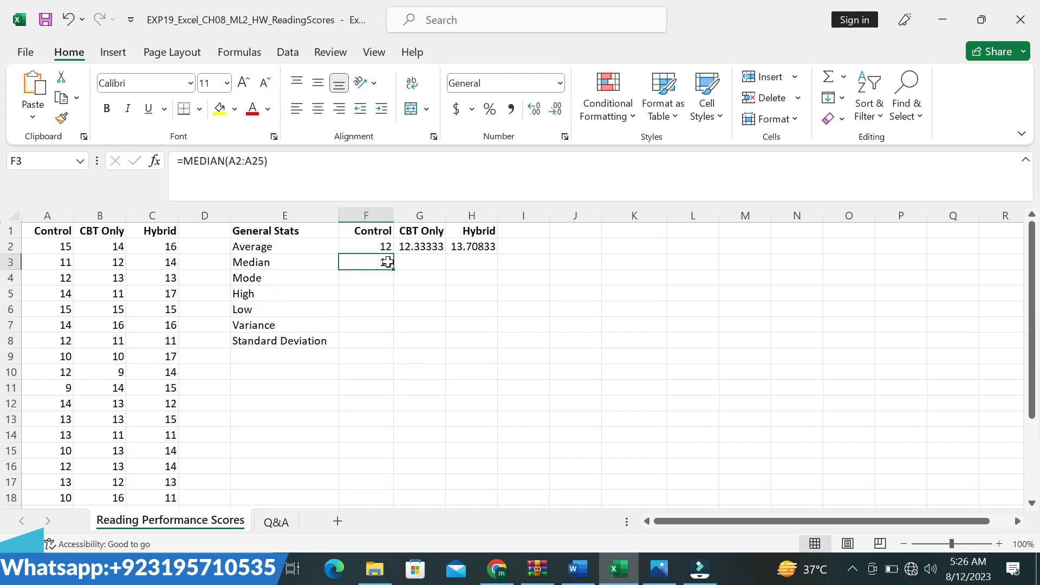
drag(394, 269, 479, 266)
click(450, 353)
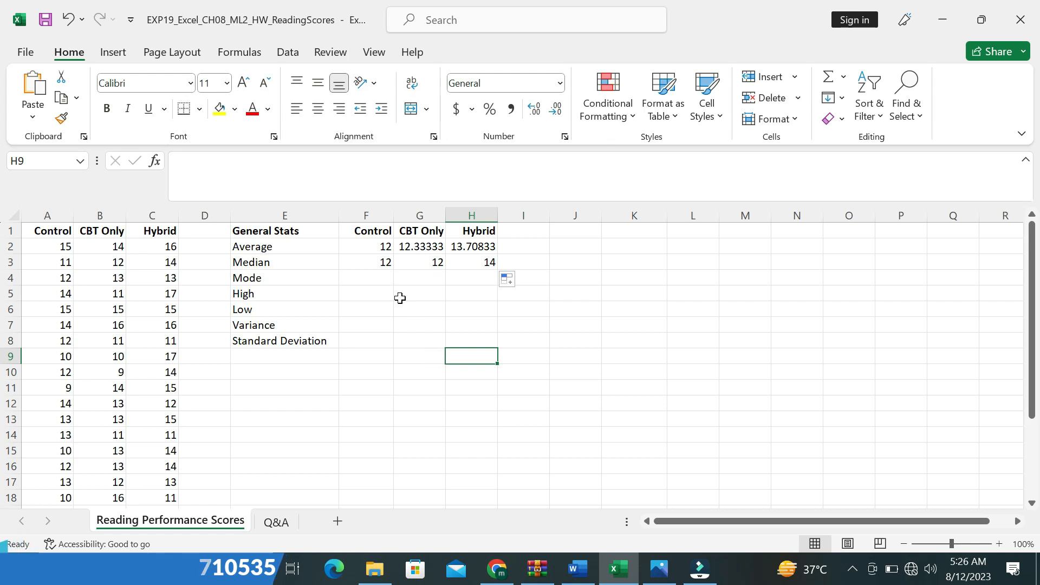
- Switch to the Word instructions and undo the highlighting and font enlargement on step 3
click(575, 568)
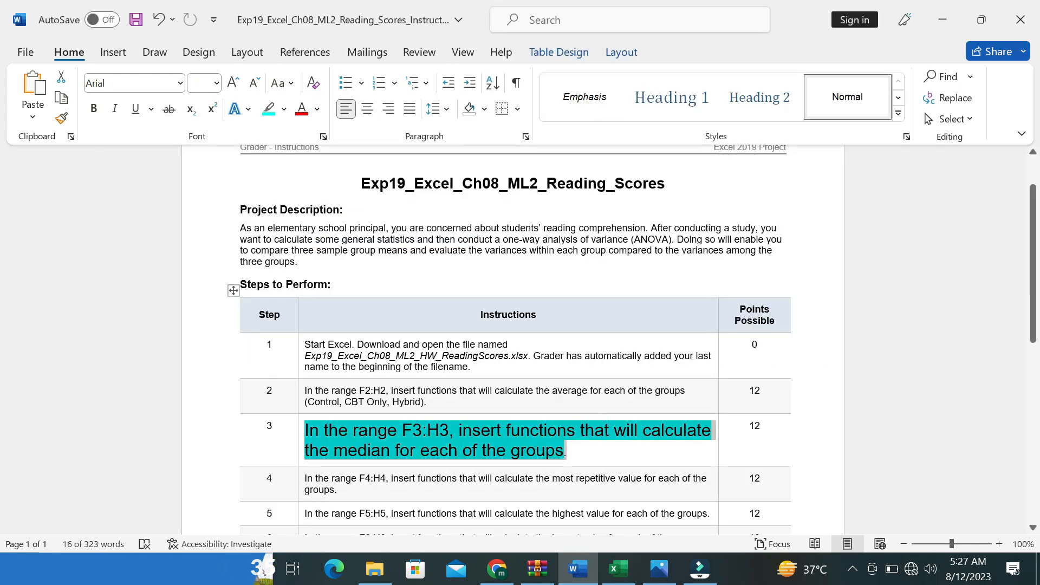
drag(1031, 241, 1037, 312)
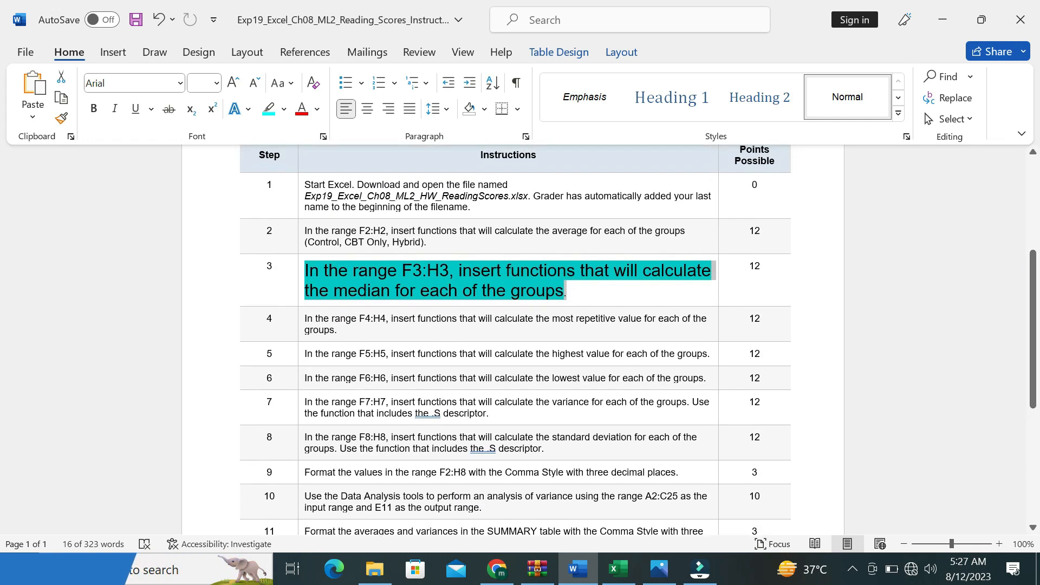
key(ctrl+z)
click(918, 260)
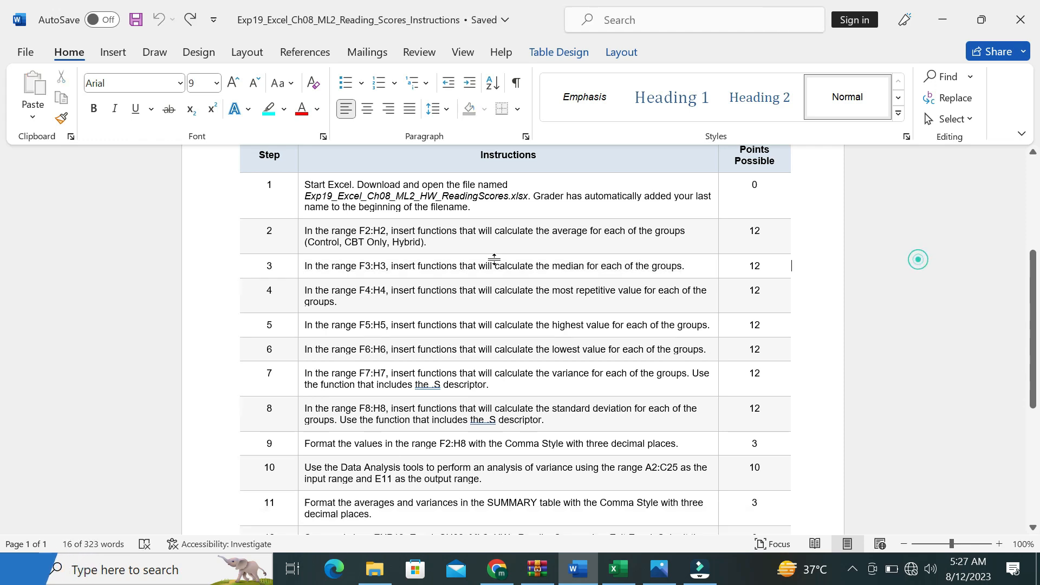
- Set the step 4 instruction about the most repetitive value to 16 pt, highlight it in turquoise, and review its target range F4:H4
drag(305, 287, 347, 303)
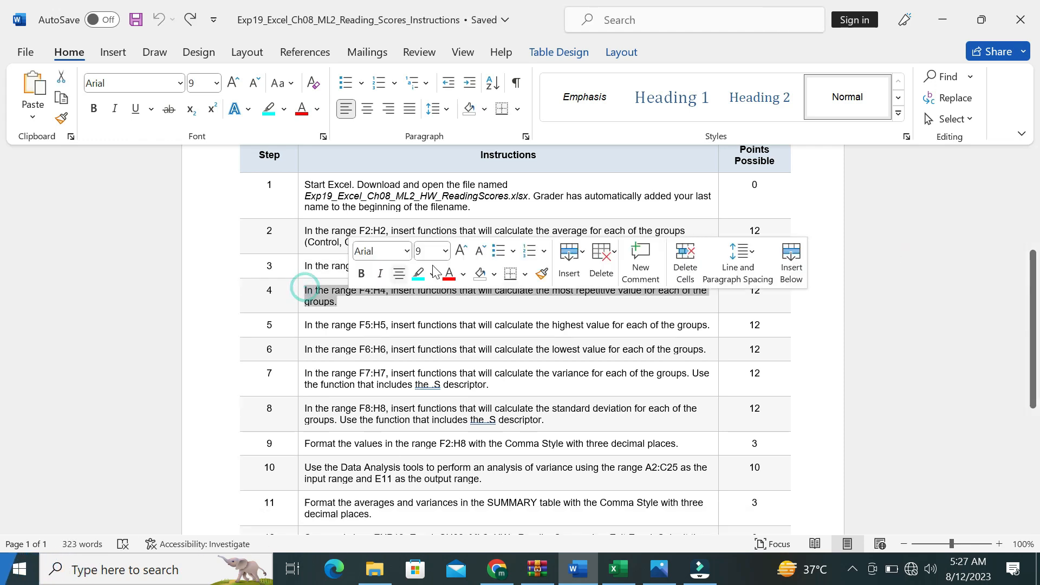
click(445, 254)
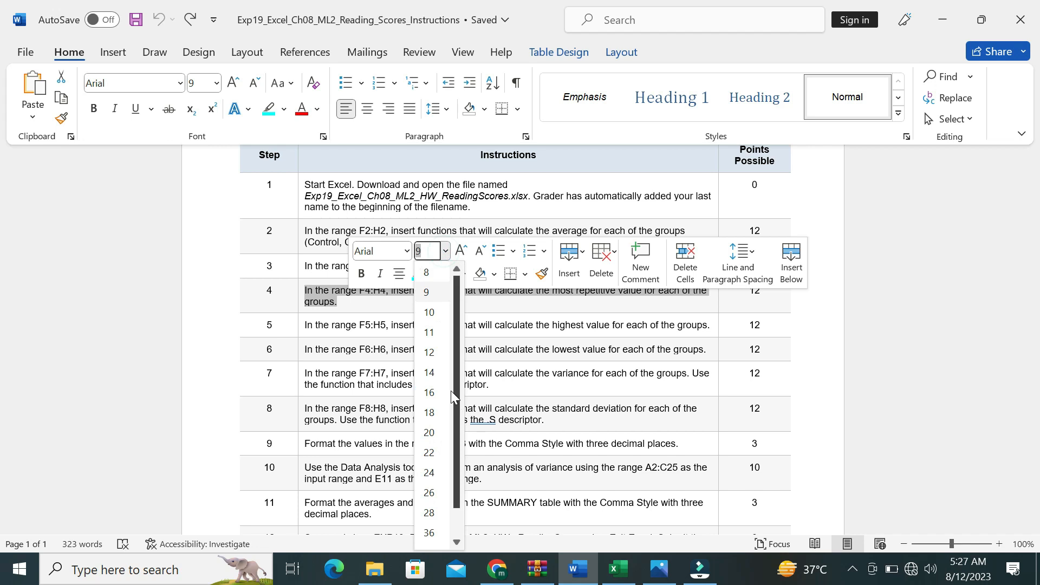
click(437, 386)
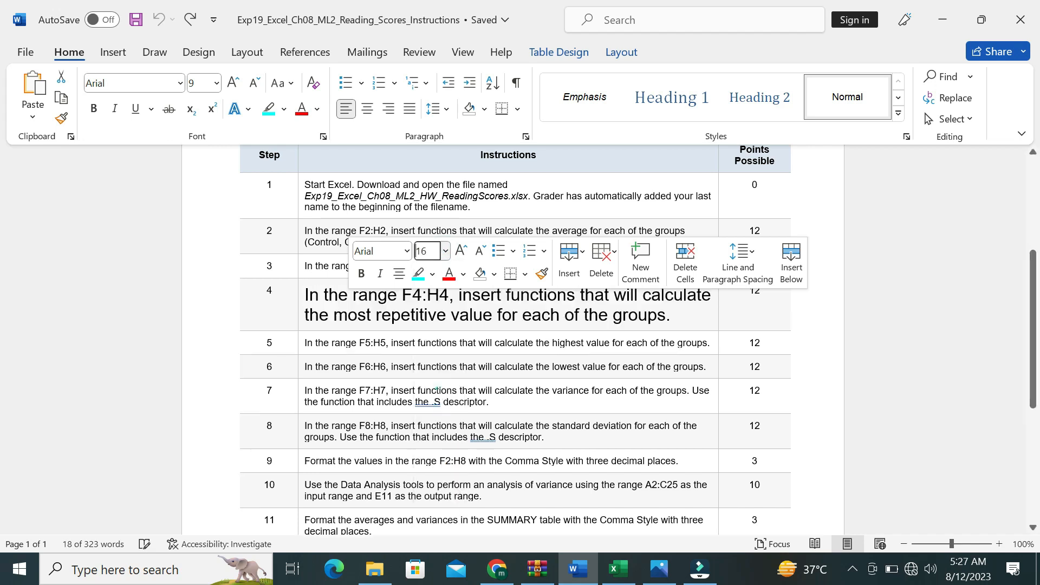
click(417, 273)
click(390, 342)
drag(305, 295, 671, 315)
click(513, 323)
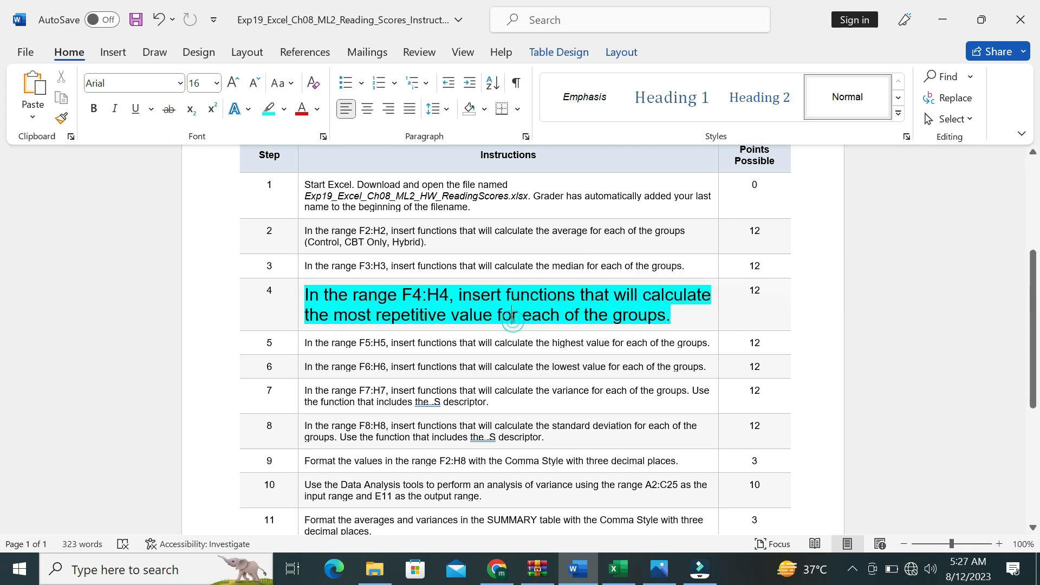
drag(305, 290, 670, 315)
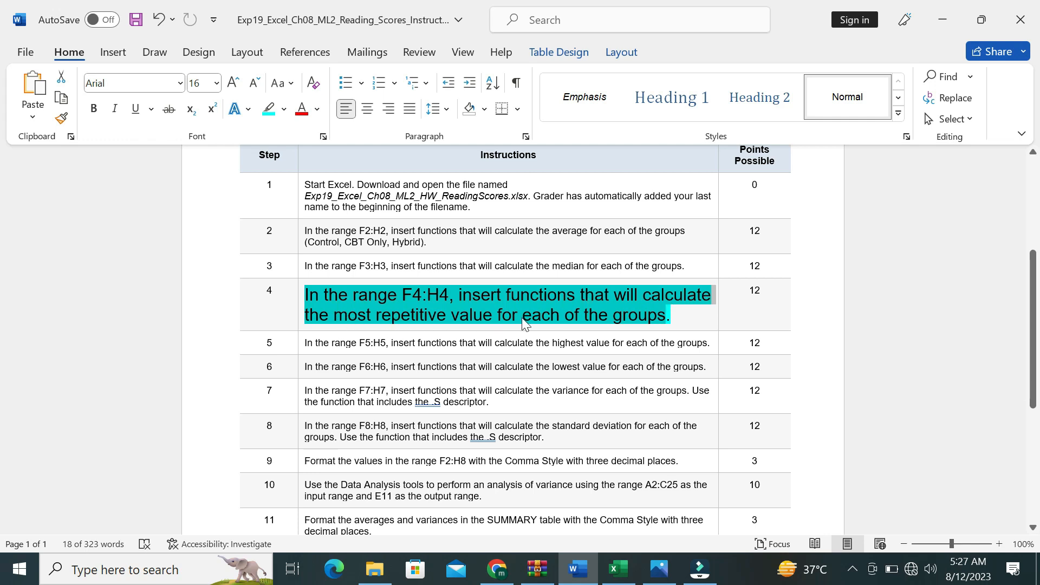
click(464, 296)
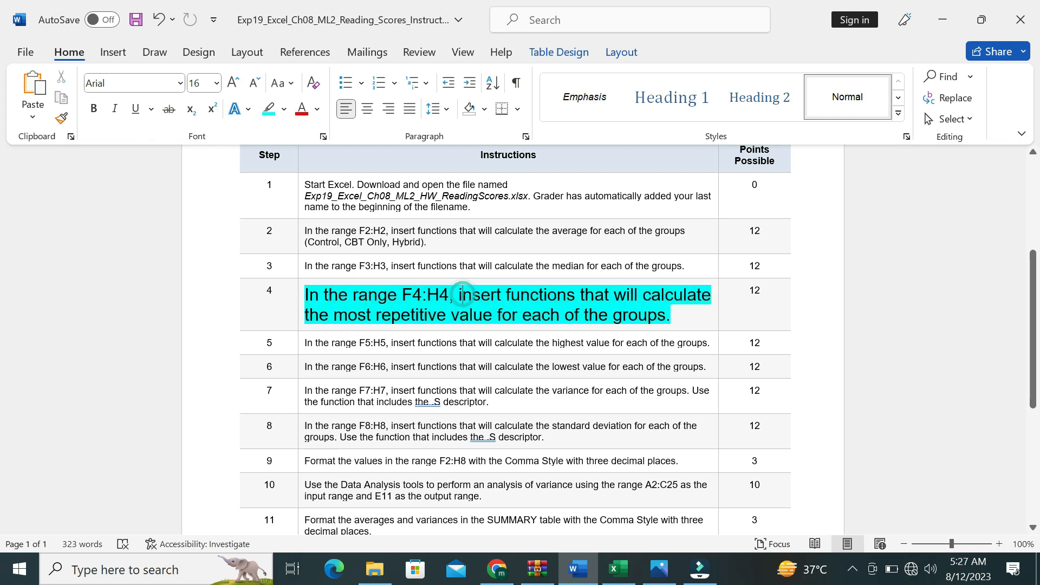
drag(403, 294, 448, 295)
double_click(443, 291)
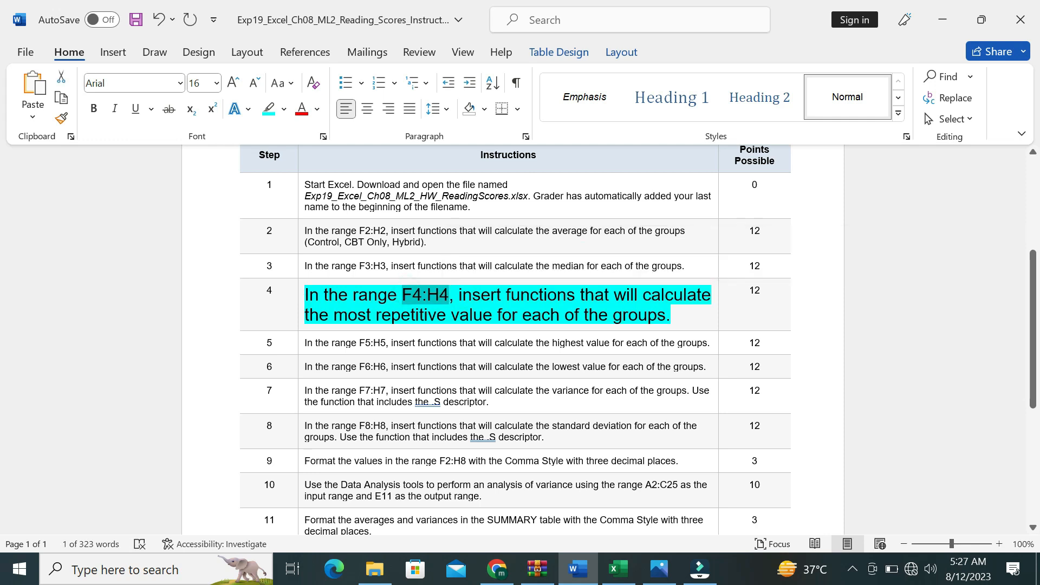
triple_click(350, 292)
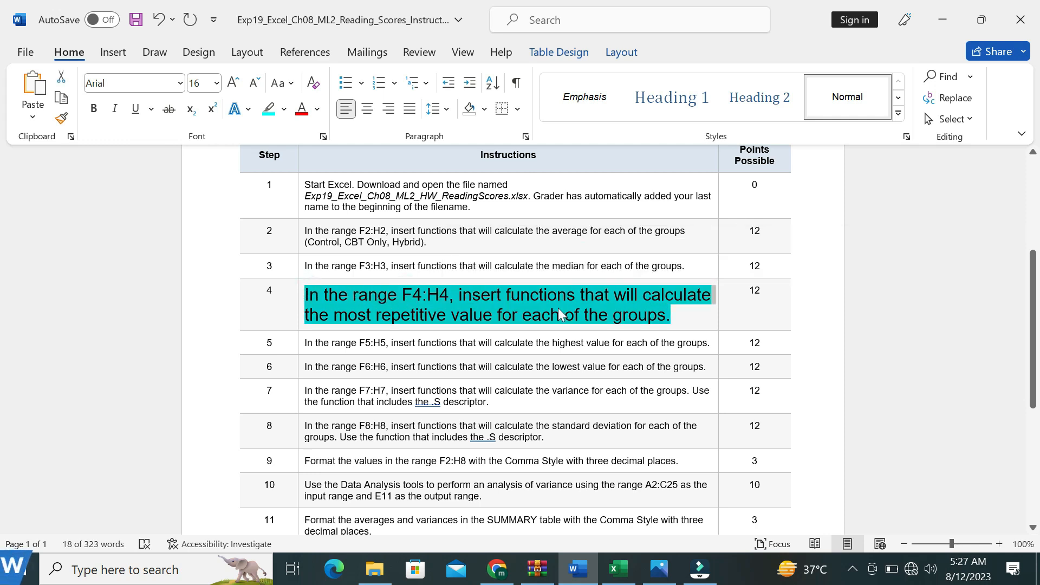
- Switch to the Excel workbook and, with F4:H4 selected, enter =MODE(A2:A25) in cell F4 for the Control group's mode
click(617, 568)
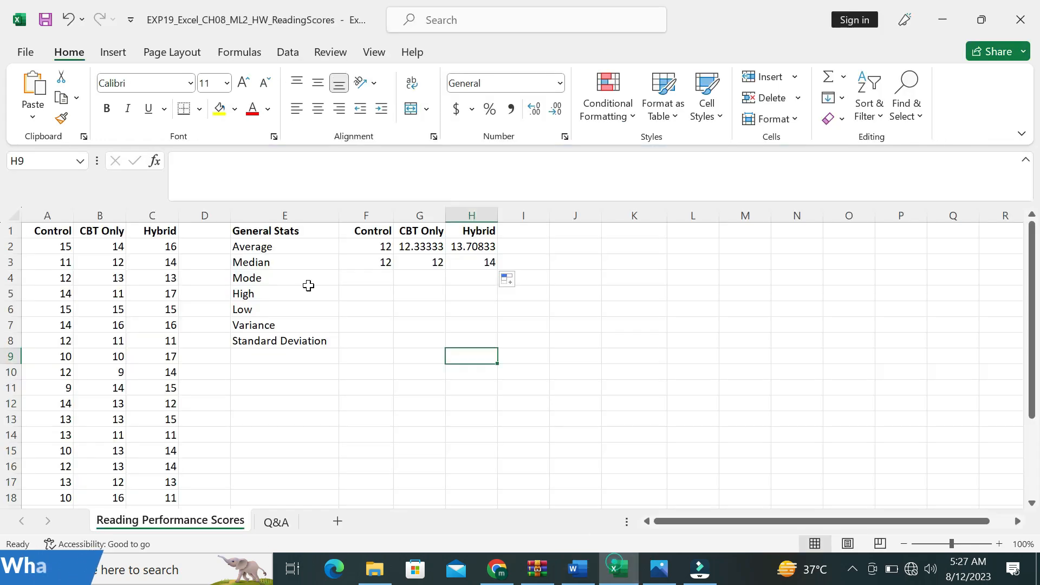
click(37, 161)
text(F4:H4)
key(Return)
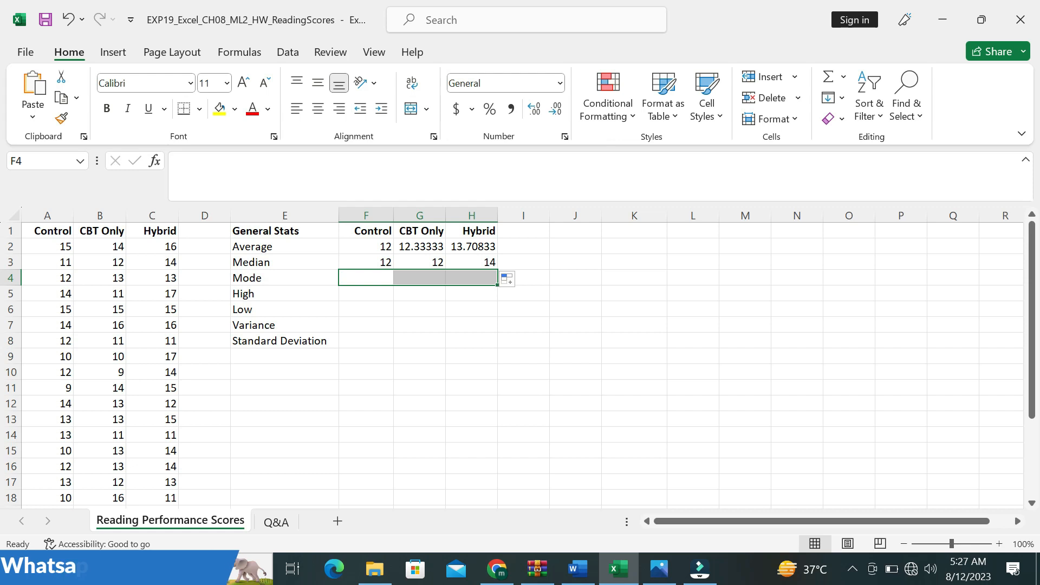
text(=MO)
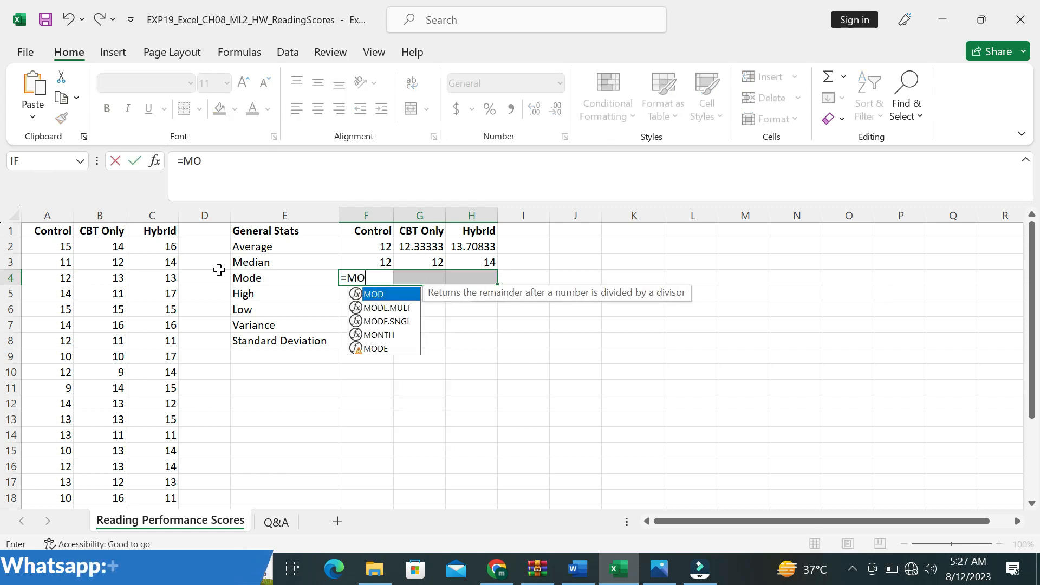
double_click(379, 348)
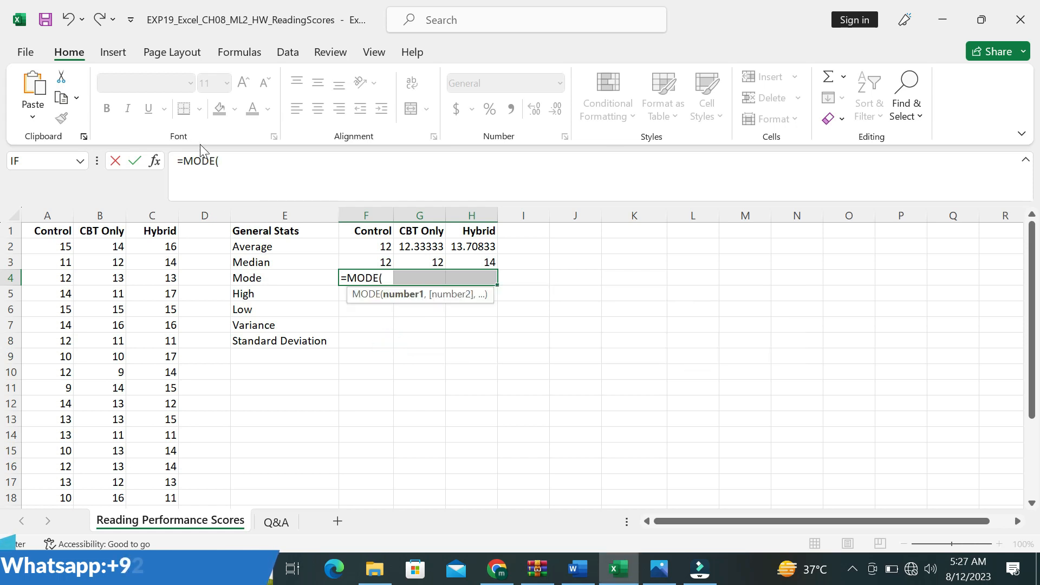
drag(55, 246, 61, 447)
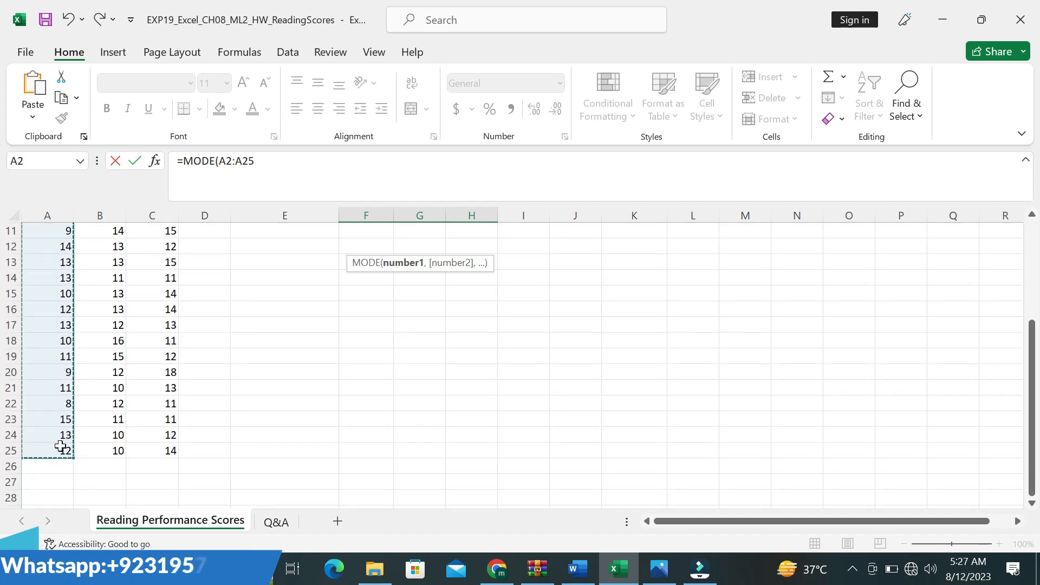
key(Tab)
- Fill the mode formula from F4 across to H4 for the CBT Only and Hybrid groups
click(510, 353)
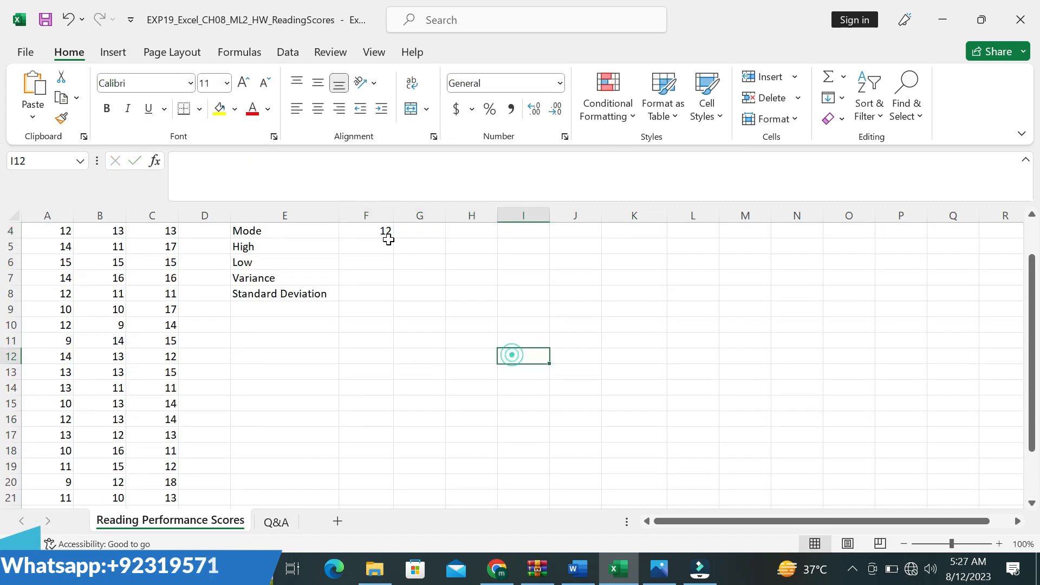
click(384, 231)
drag(394, 238, 476, 238)
drag(1032, 341, 1038, 295)
click(793, 326)
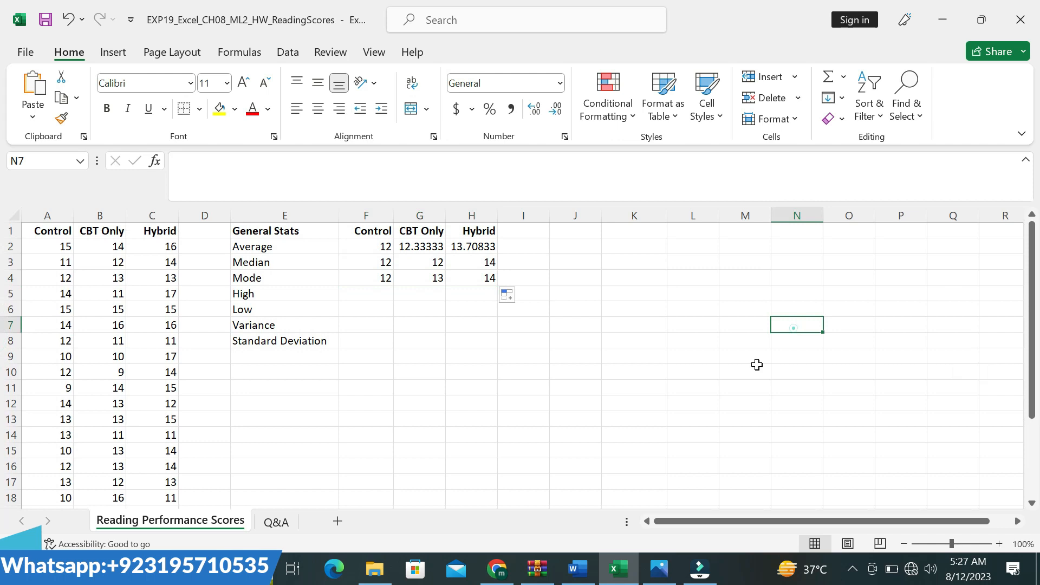
- Switch to the Word instructions and undo the highlighting and font enlargement on step 4
click(578, 567)
key(ctrl+z)
key(ctrl+z)
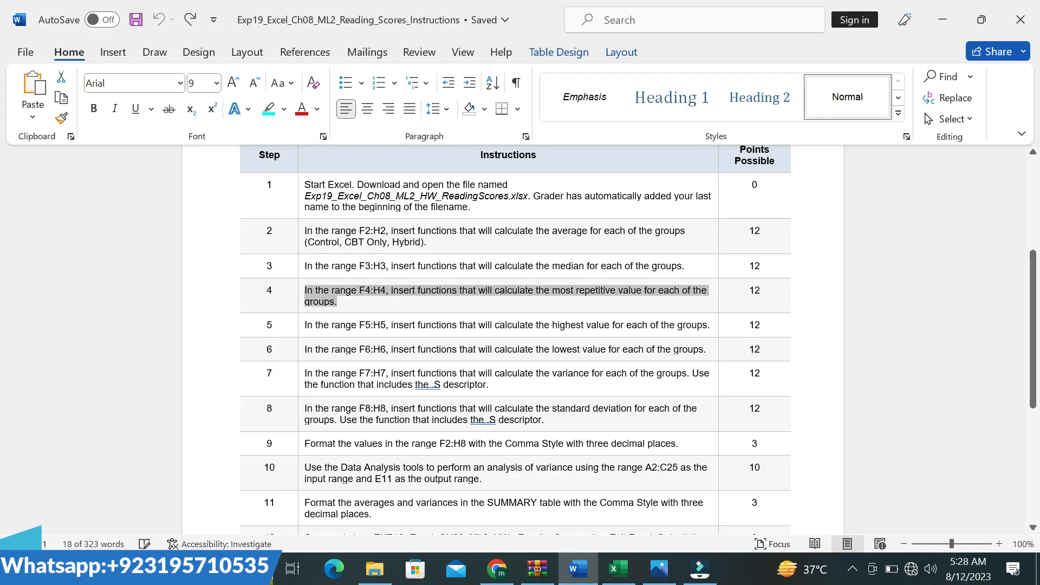
click(524, 428)
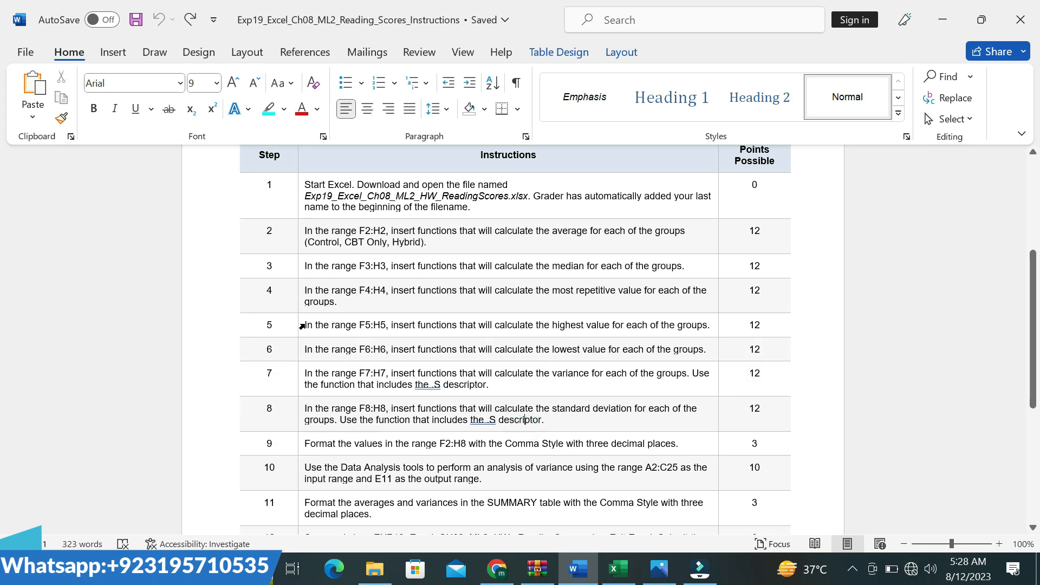
- Set the step 5 instruction about the highest value to 12 pt and highlight it in turquoise
drag(306, 325, 674, 325)
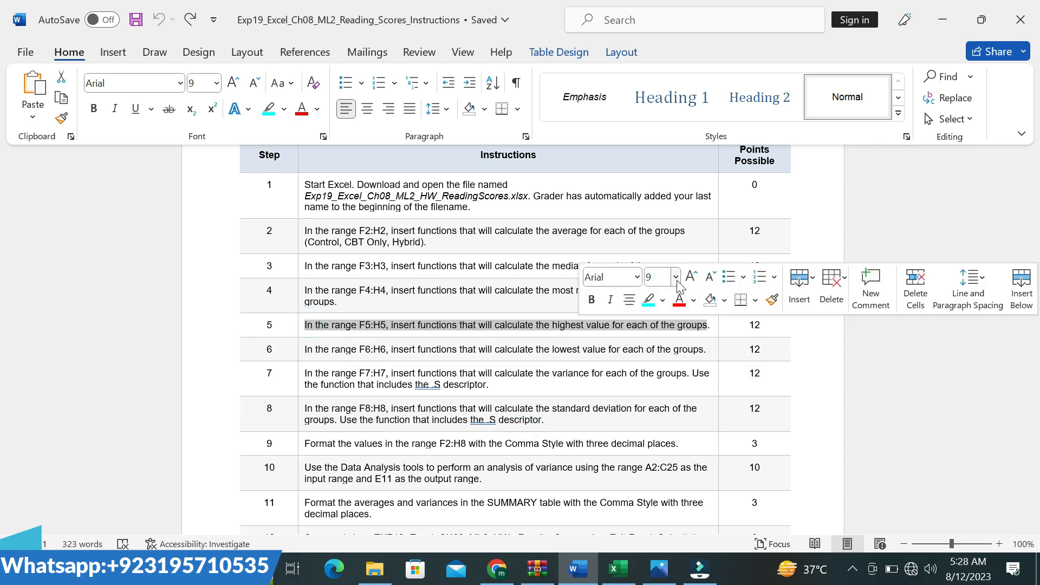
click(675, 278)
click(671, 88)
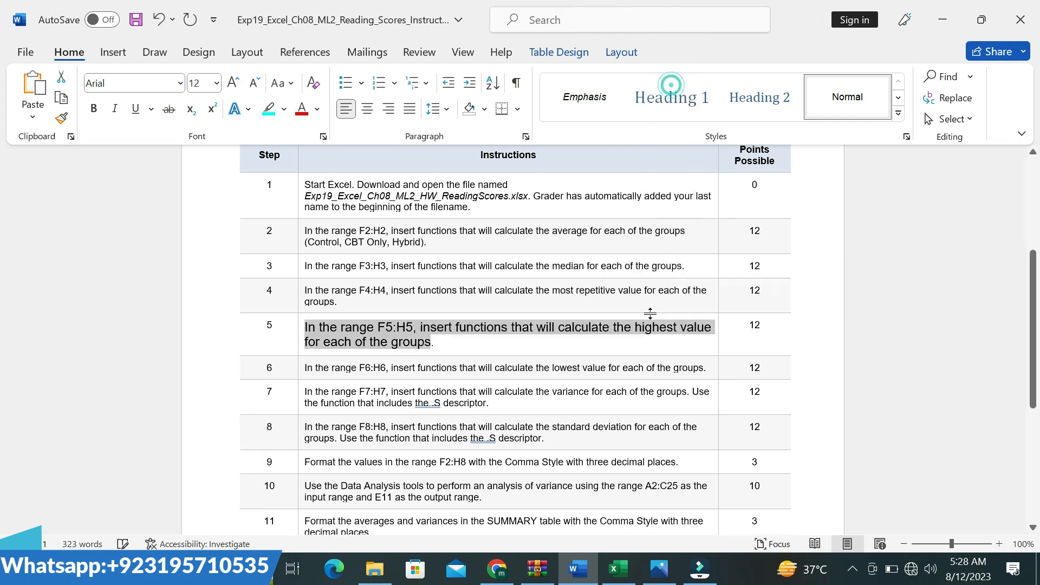
click(478, 325)
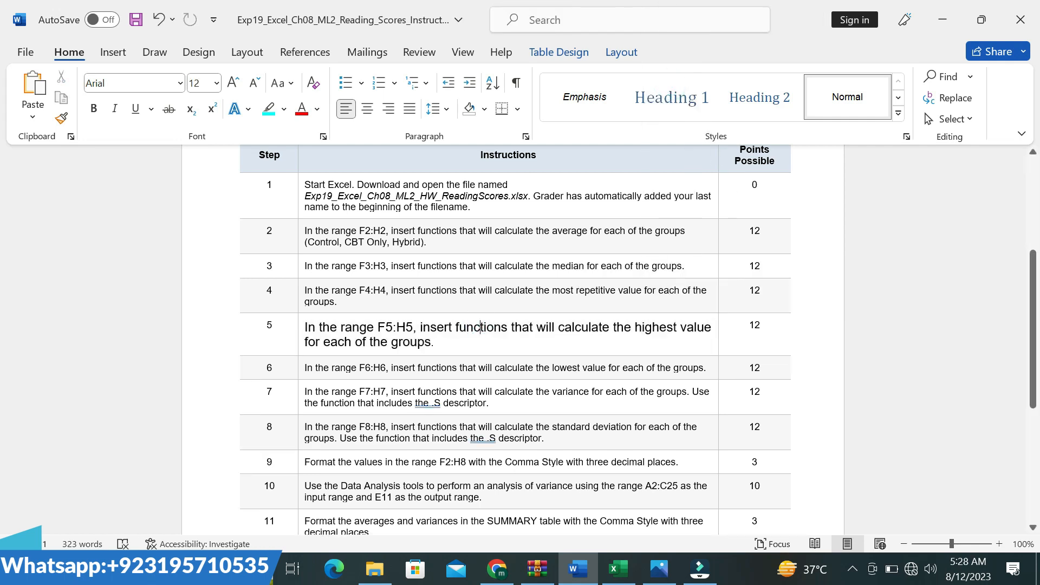
drag(438, 343, 323, 327)
click(520, 321)
click(447, 358)
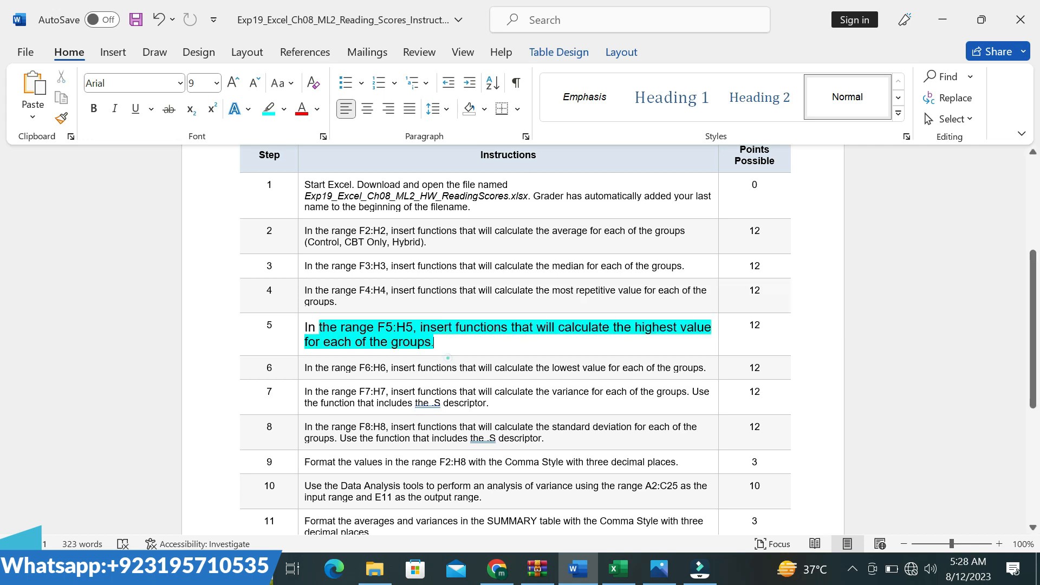
- Copy the range reference F5:H5 from the step 5 instruction, switch to the Excel workbook, and select that range
drag(378, 327, 411, 327)
key(ctrl+c)
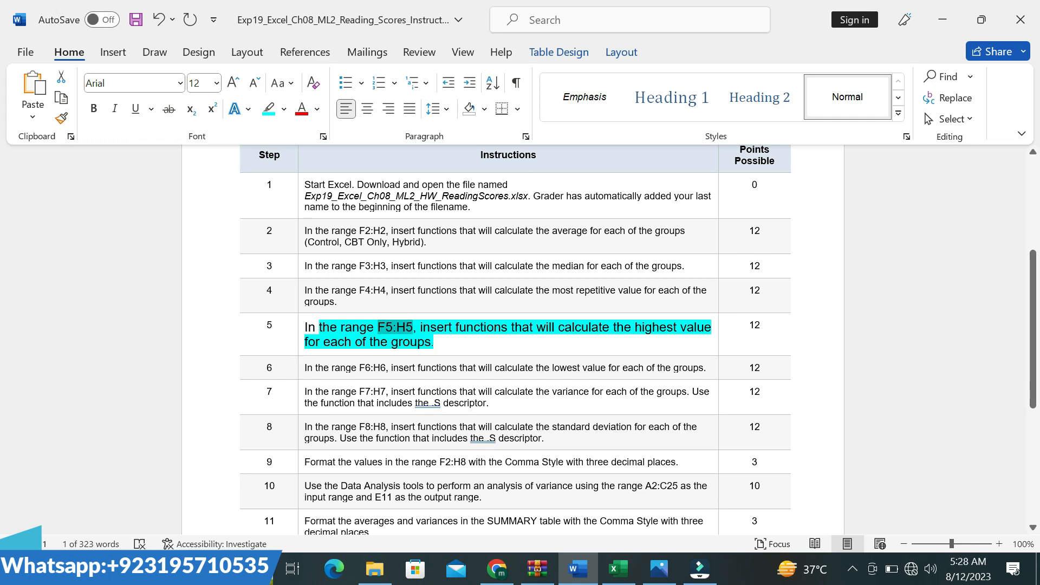
click(618, 569)
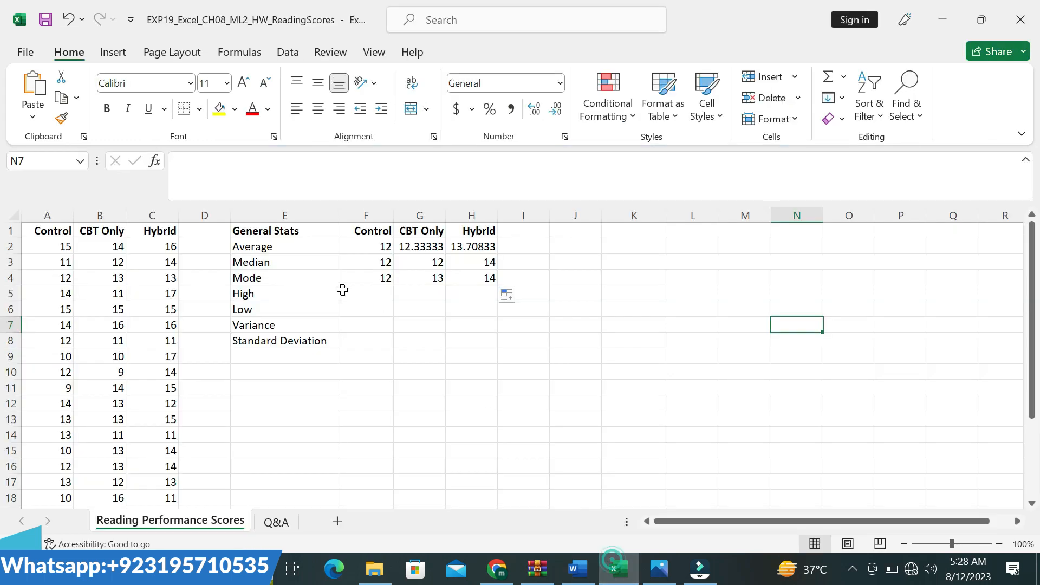
key(ctrl+v)
key(Return)
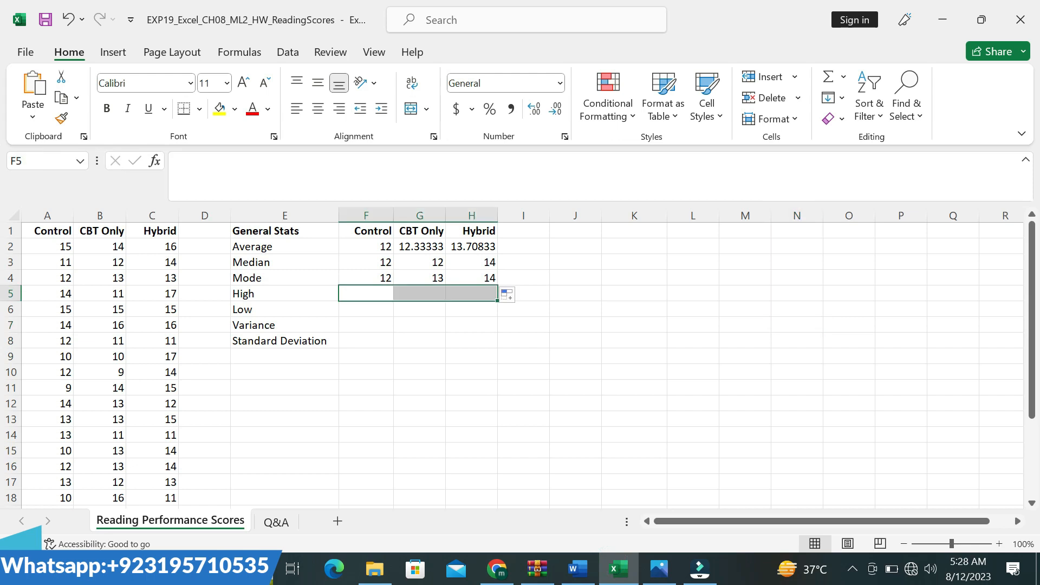
- Enter =MAX(A2:A25) in cell F5 for the Control group's highest value
text(=)
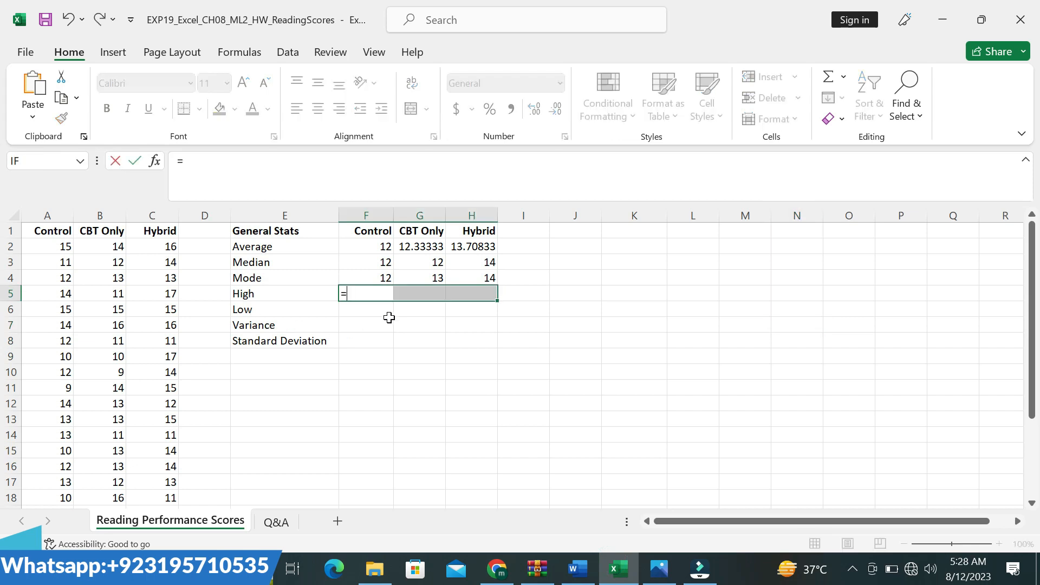
text(MAX)
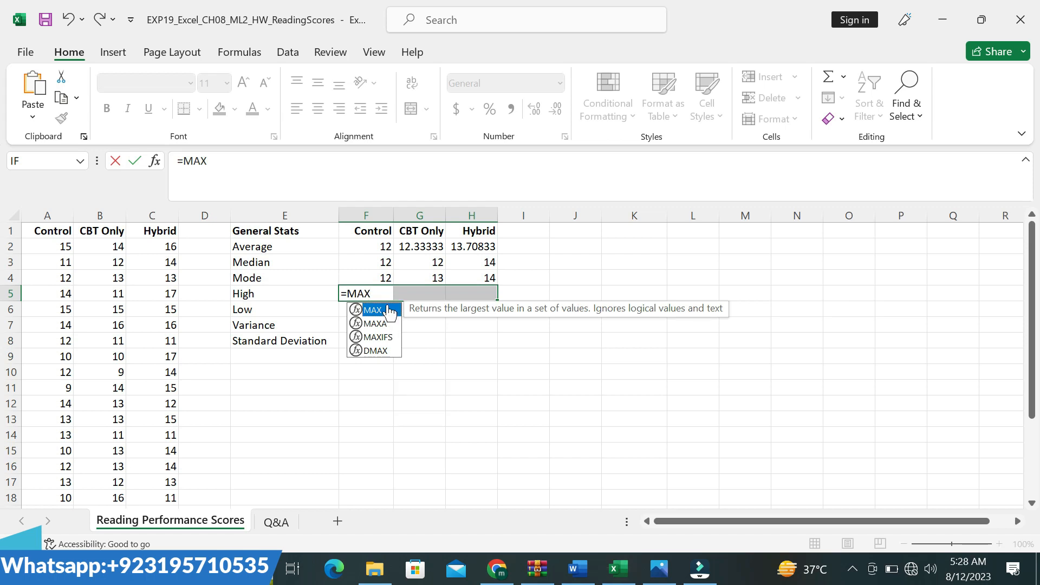
double_click(389, 309)
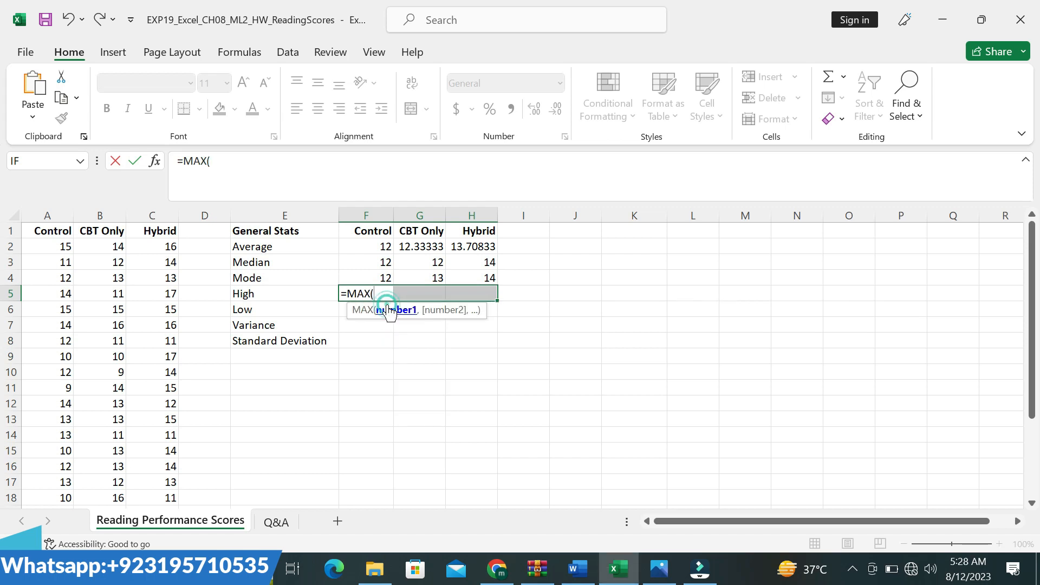
drag(65, 246, 60, 461)
text())
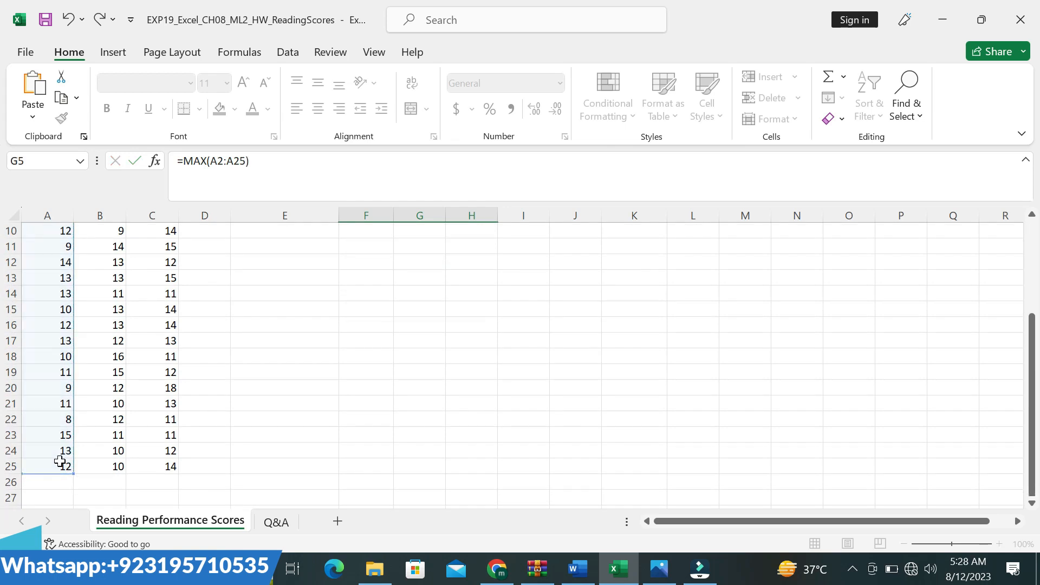
key(Return)
- Fill the maximum formula from F5 across to H5 for the CBT Only and Hybrid groups
click(384, 231)
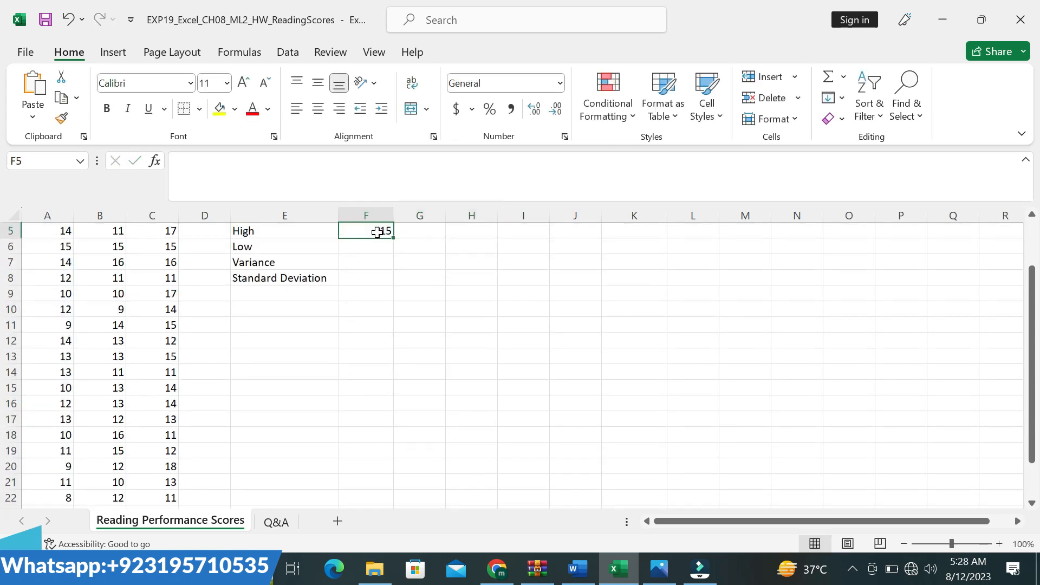
drag(394, 238, 481, 235)
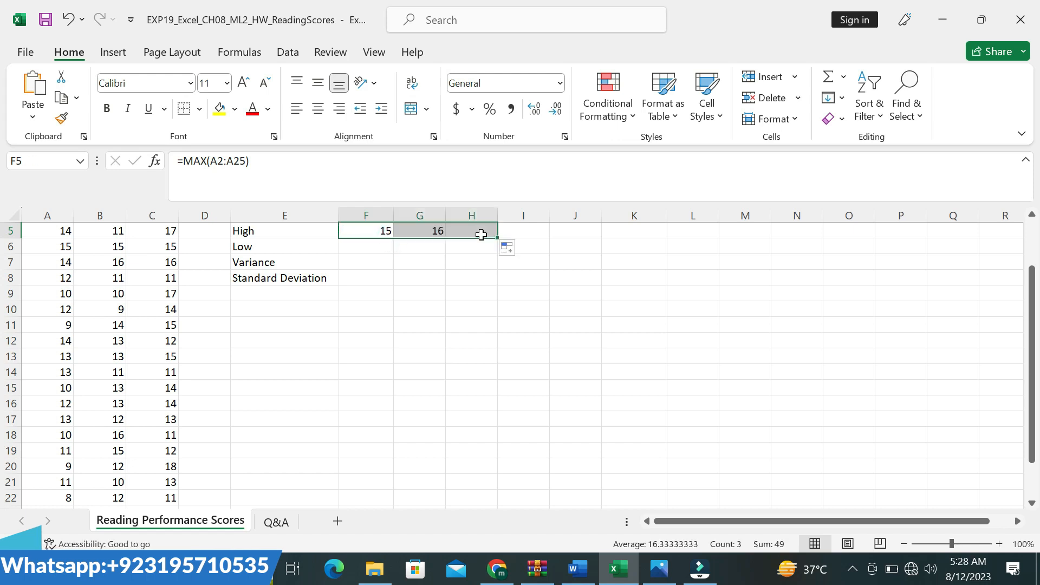
click(472, 325)
drag(1035, 352, 1033, 307)
click(668, 403)
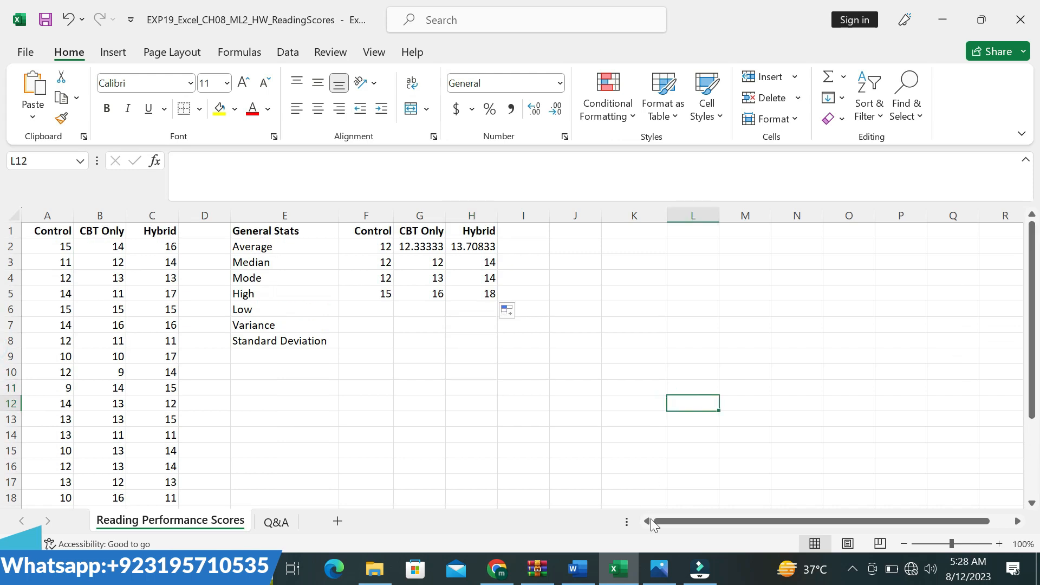
- Switch to the Word instructions and undo the highlighting and font enlargement on step 5
click(577, 568)
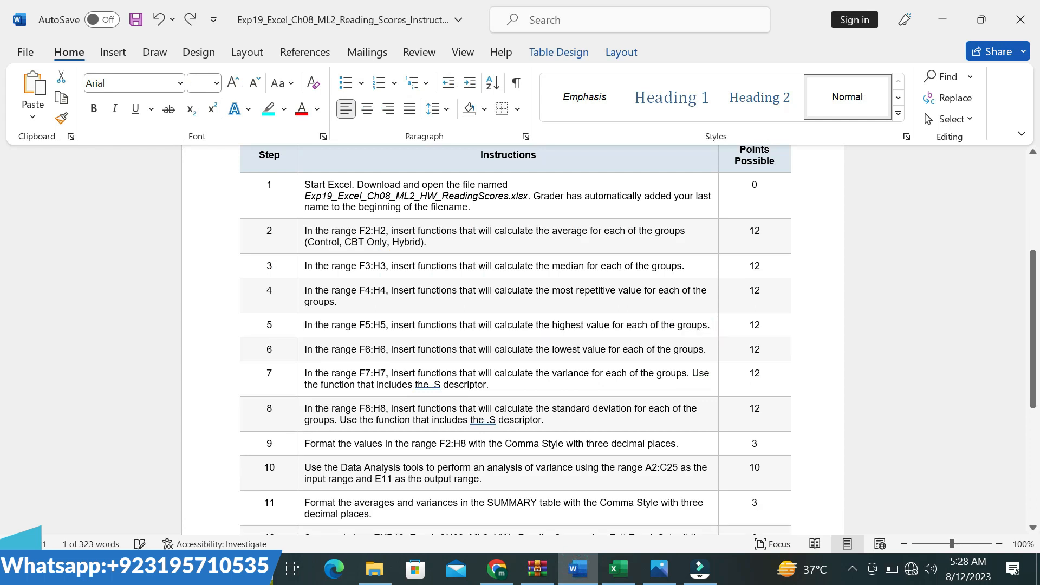
click(558, 461)
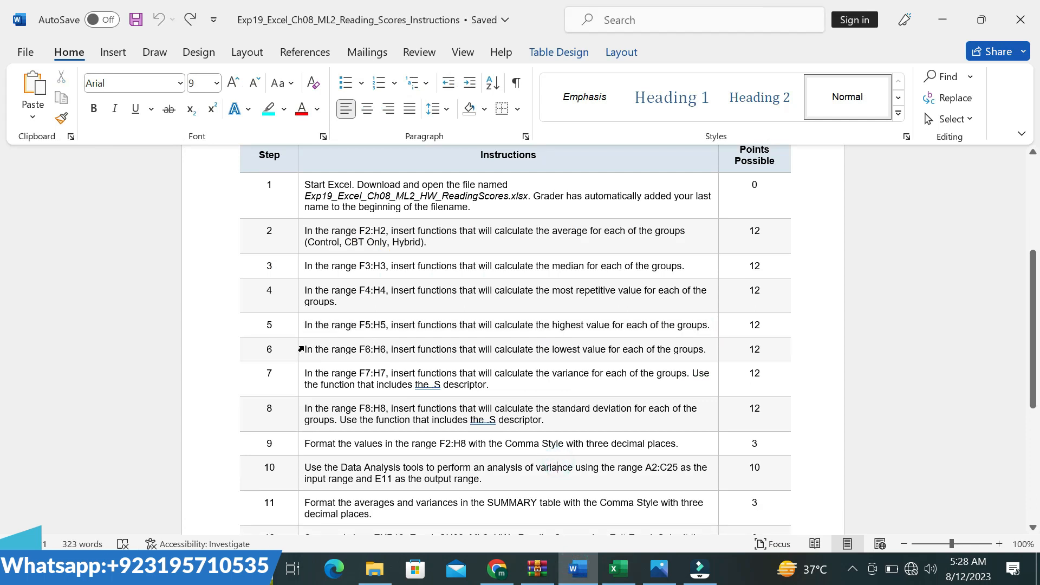
- Set the step 6 instruction about the lowest value to 14 pt and highlight it in turquoise
drag(304, 349, 667, 348)
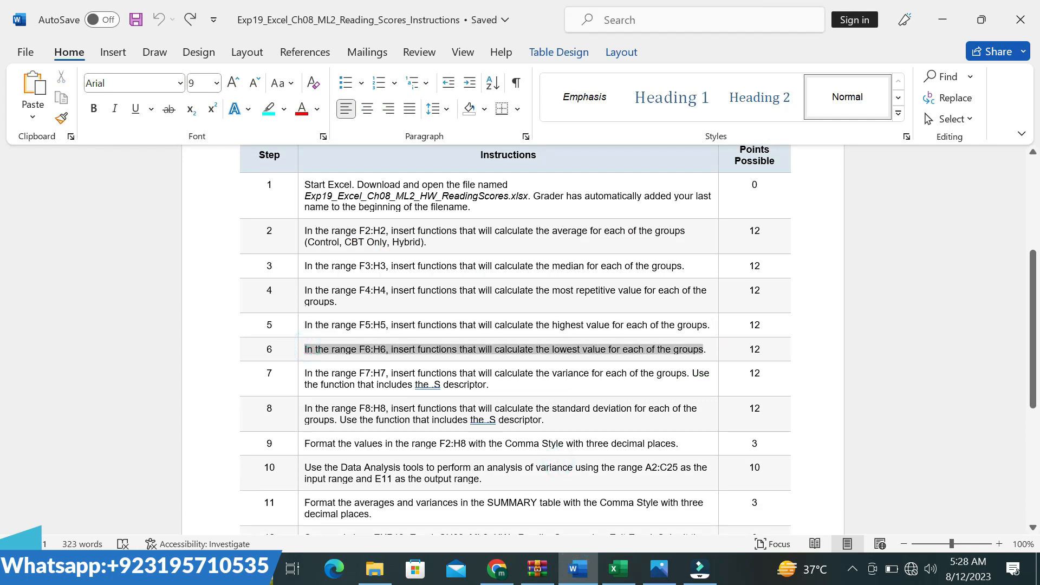
click(675, 302)
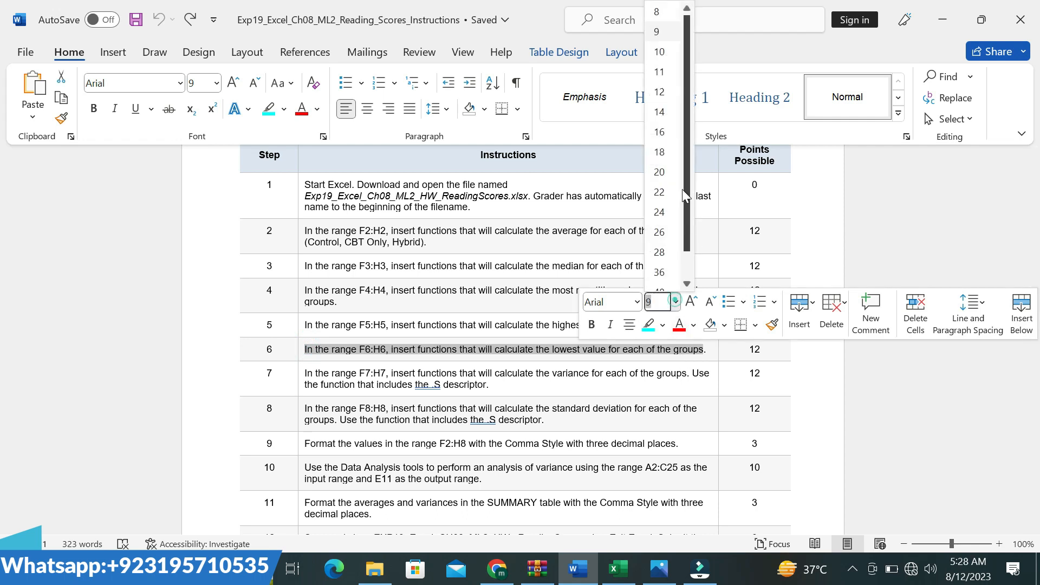
click(660, 112)
click(627, 354)
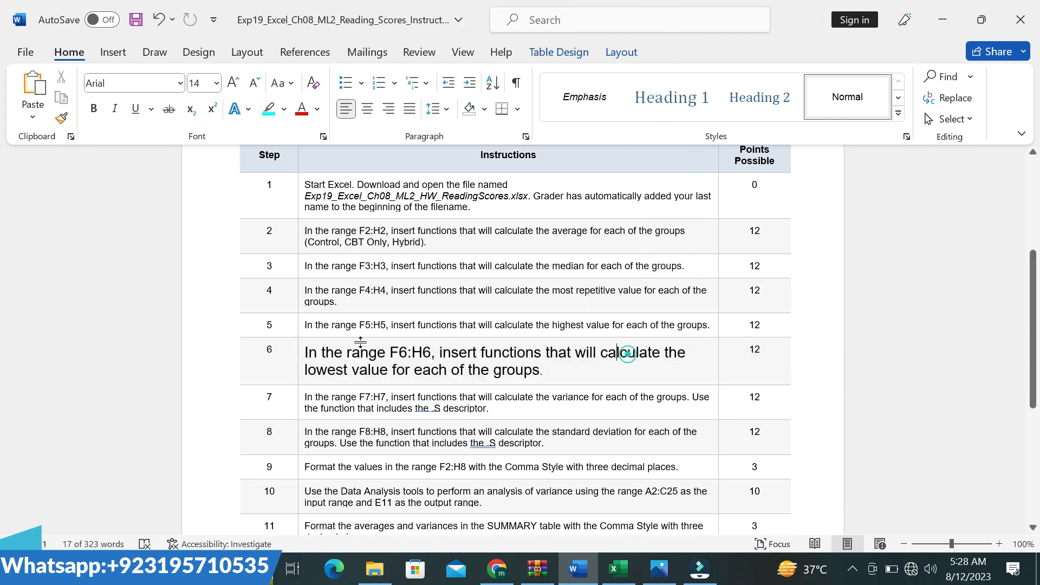
drag(305, 352, 539, 371)
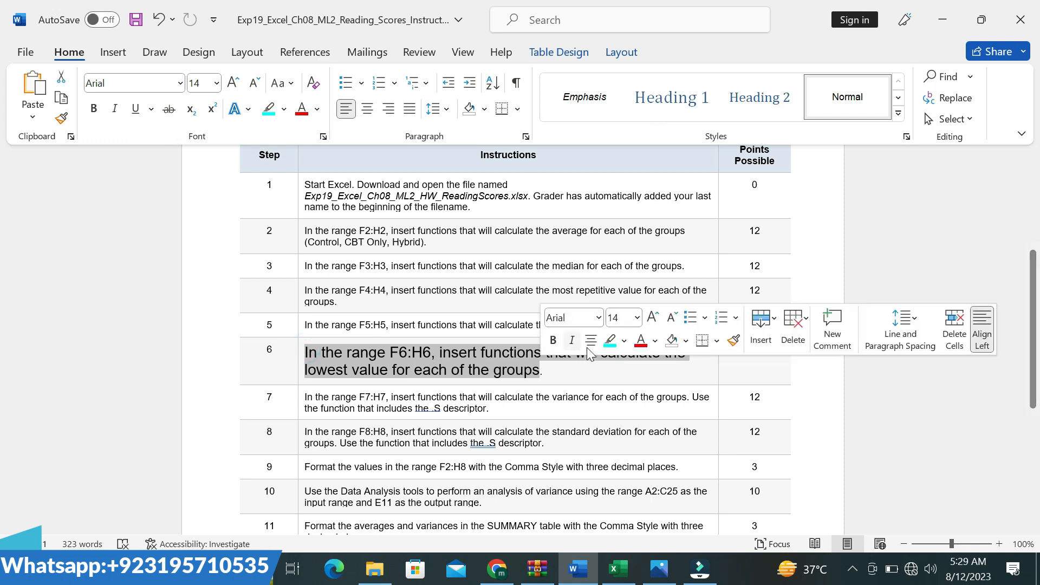
click(606, 346)
click(502, 374)
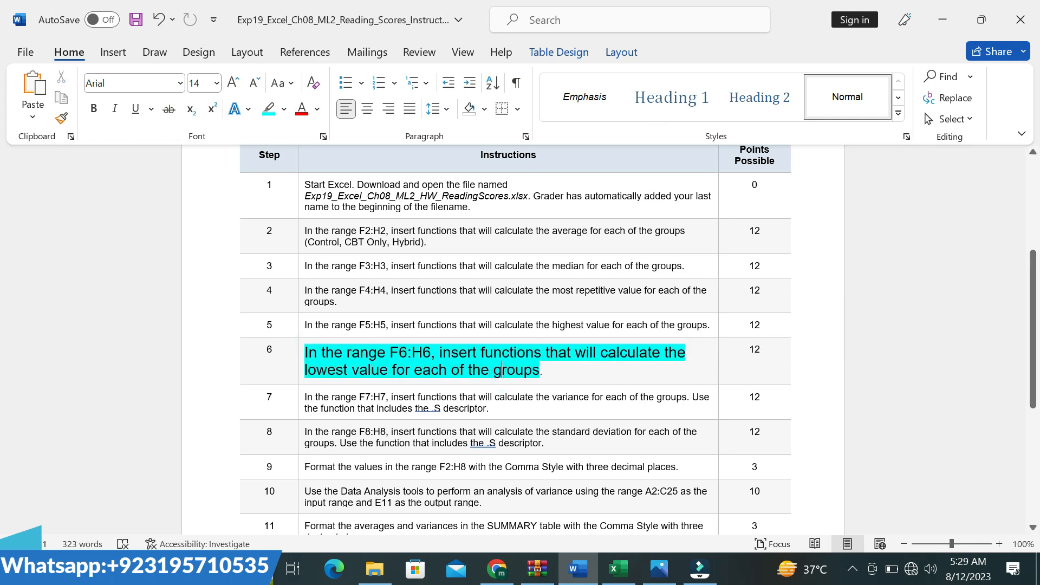
- Copy the range reference F6:H6 from the step 6 instruction, switch to the Excel workbook, and select that range
drag(390, 352, 423, 353)
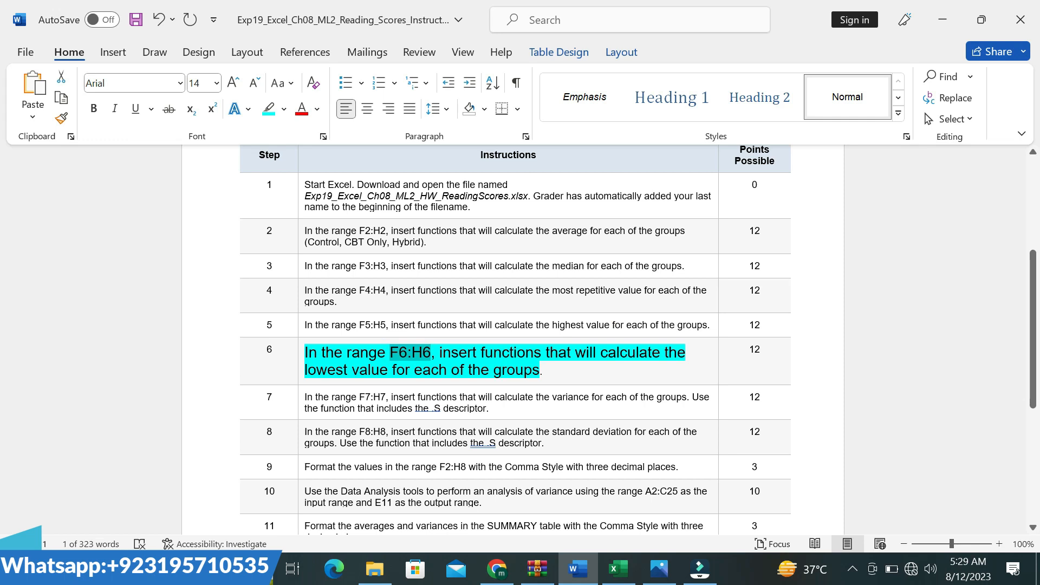
click(618, 568)
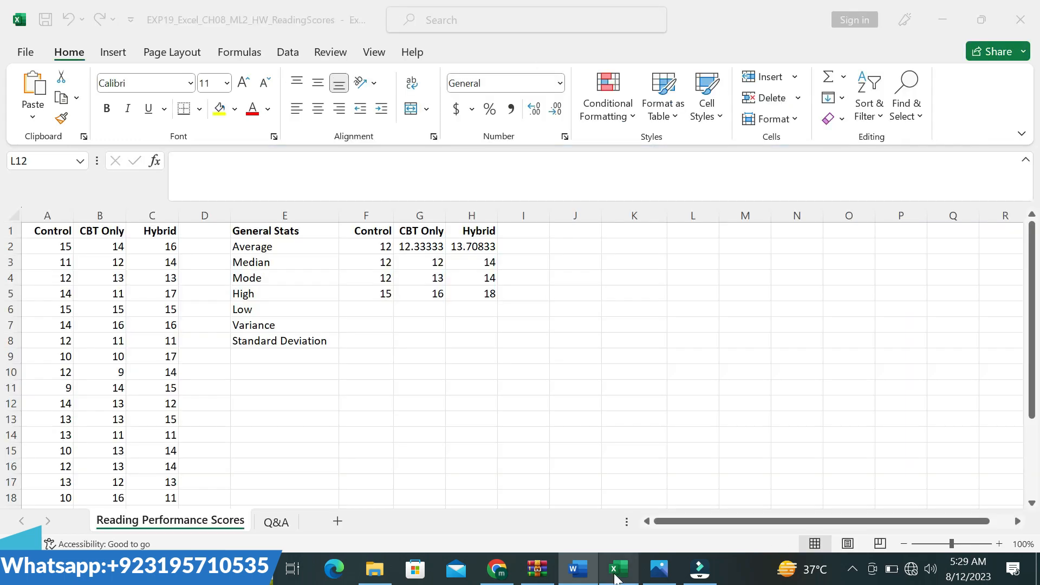
click(42, 161)
text(F6:H6)
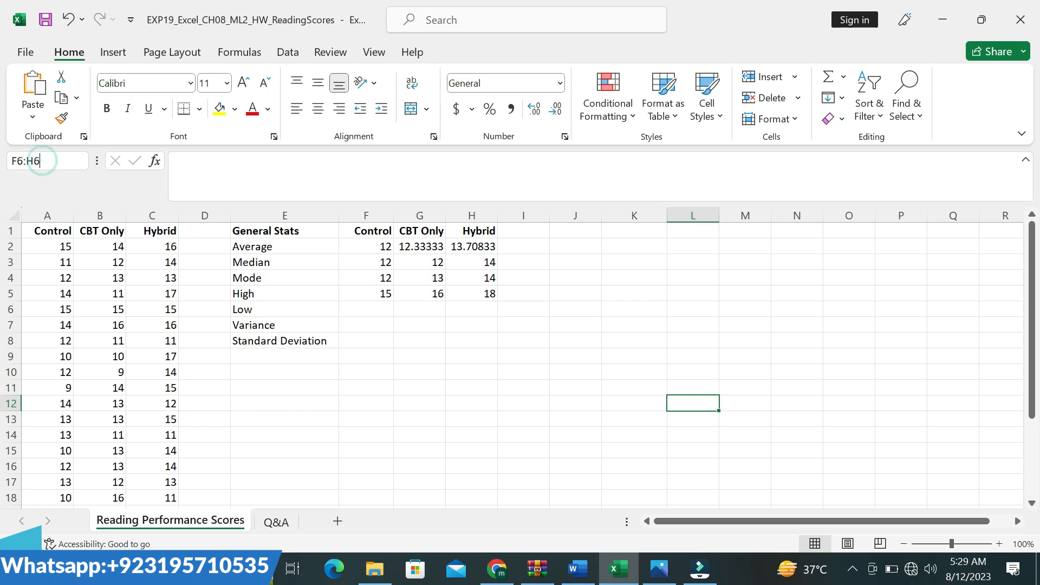
key(Return)
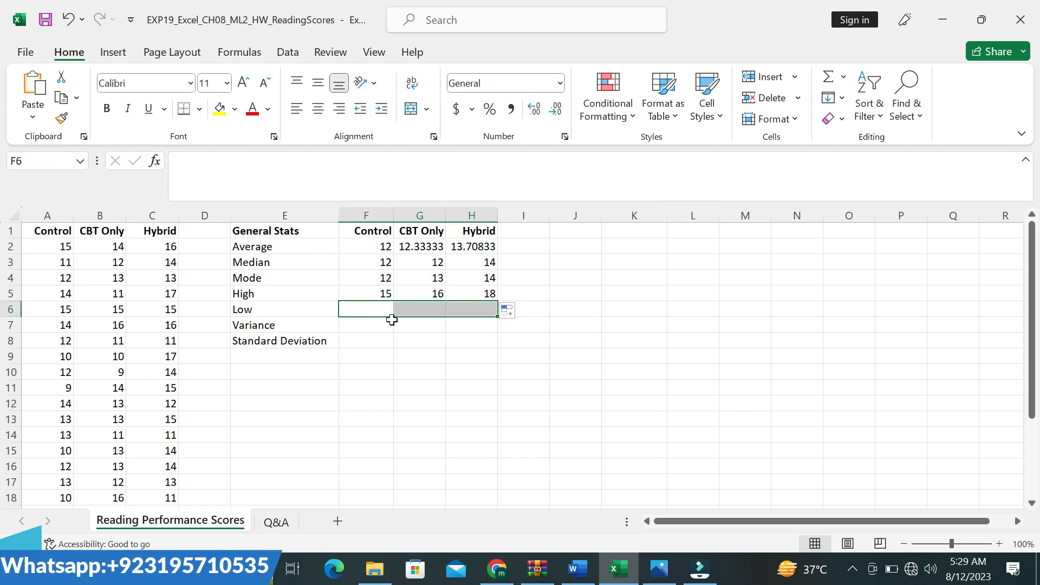
- Enter =MIN(A2:A25) in cell F6 for the Control group's lowest value
text(=MI)
text(N)
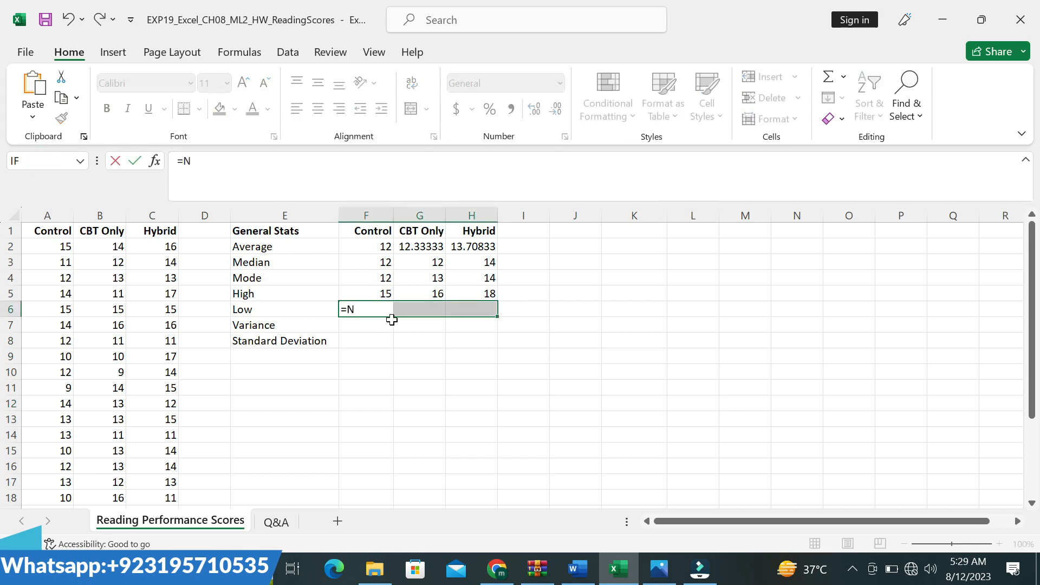
key(BackSpace)
text(MIN)
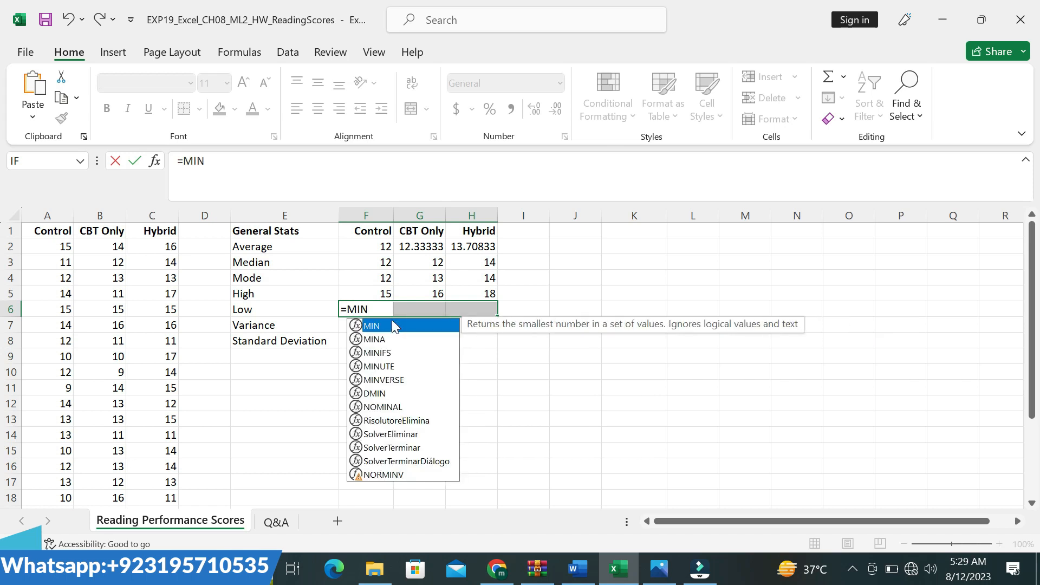
text(()
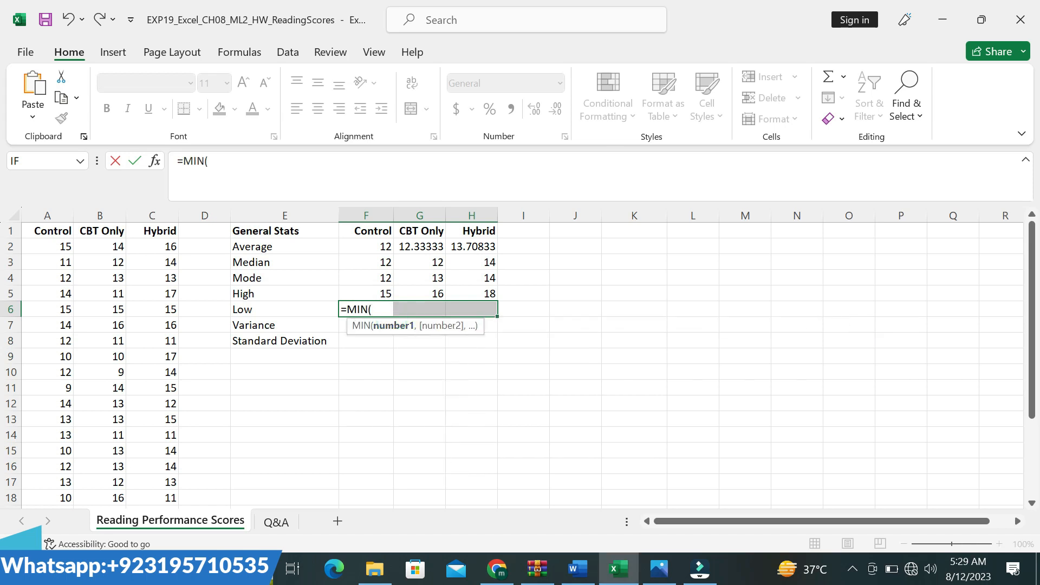
drag(64, 247, 55, 481)
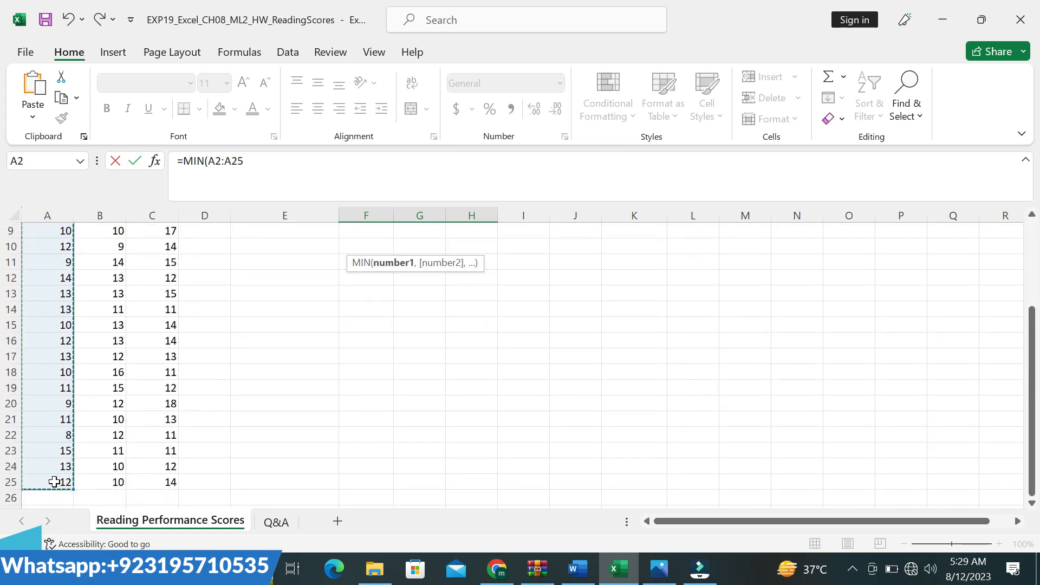
key(Return)
- Fill the minimum formula from F6 across to H6 for the CBT Only and Hybrid groups
click(459, 319)
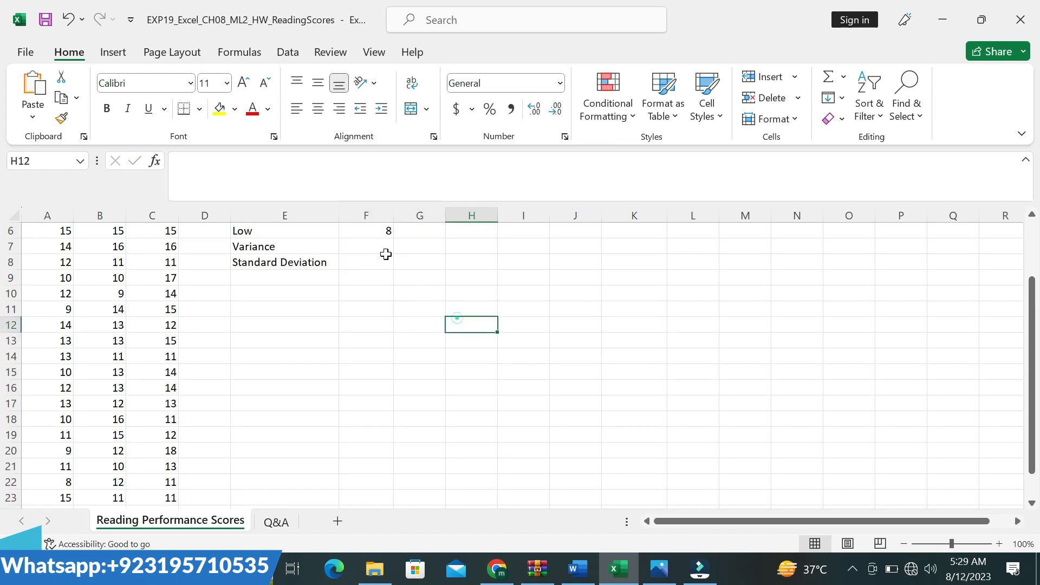
click(381, 232)
drag(393, 236, 484, 235)
click(429, 313)
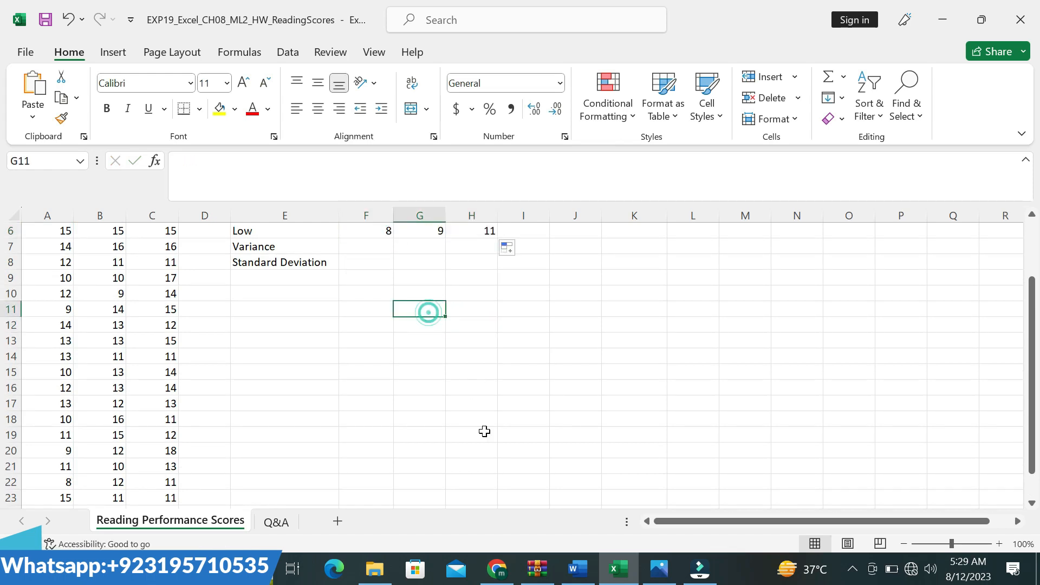
- Switch to the Word instructions and undo the highlighting and font enlargement on step 6
click(577, 569)
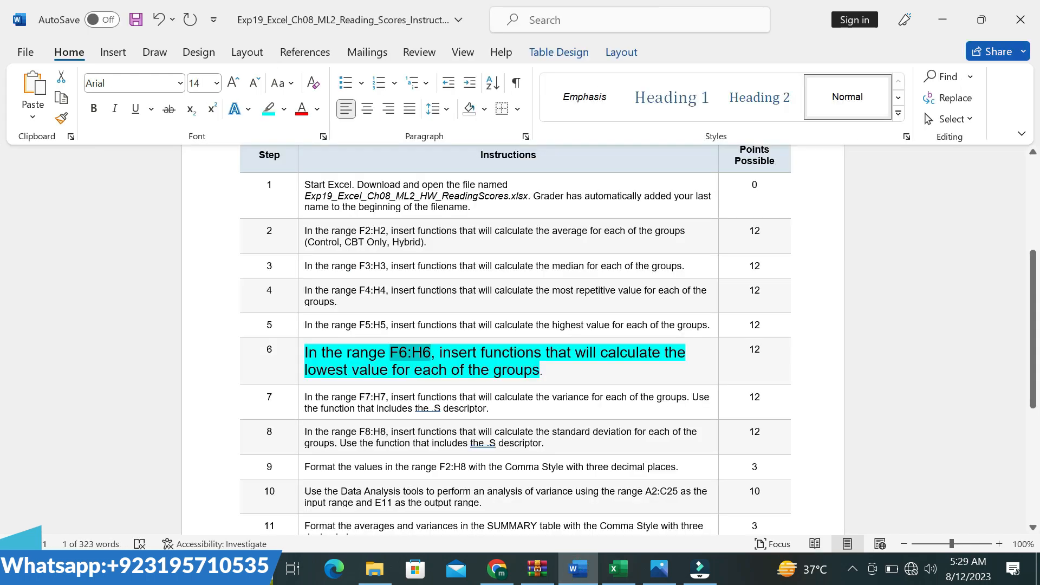
key(ctrl+z)
key(ctrl+z)
click(533, 445)
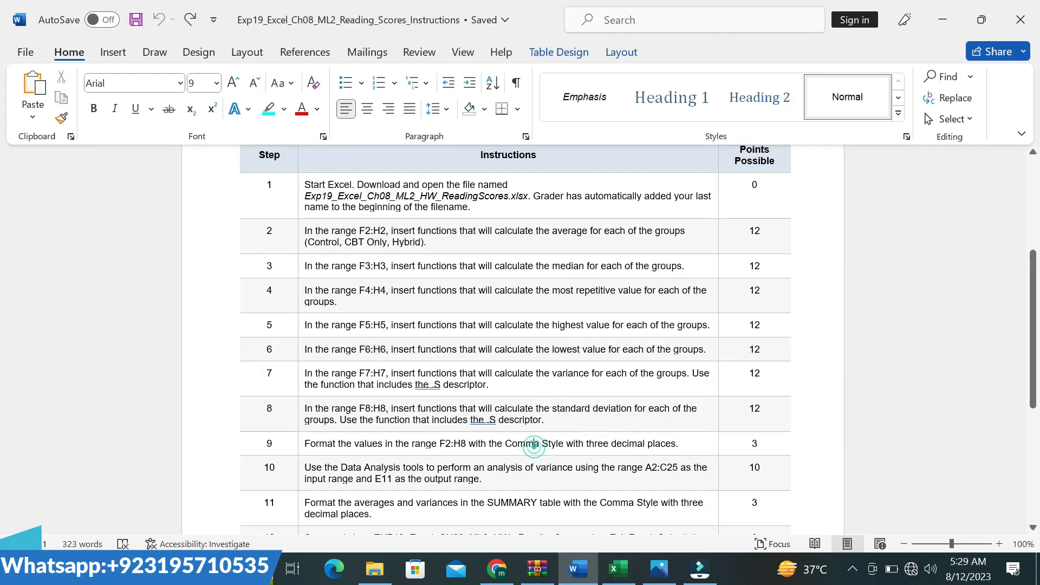
- Enlarge the step 7 instruction text to 16 pt and highlight it in turquoise
drag(302, 372, 489, 385)
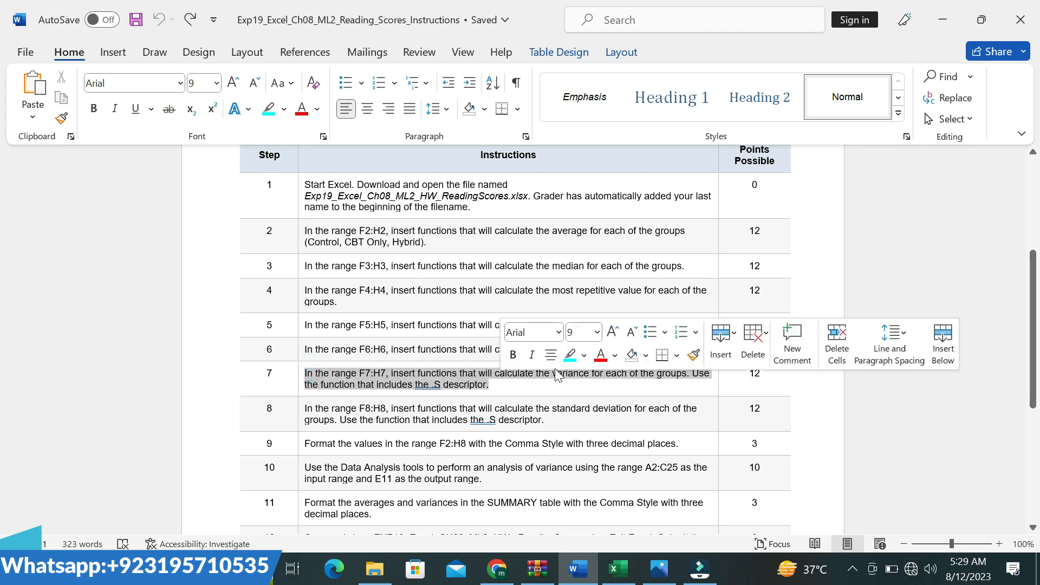
click(597, 332)
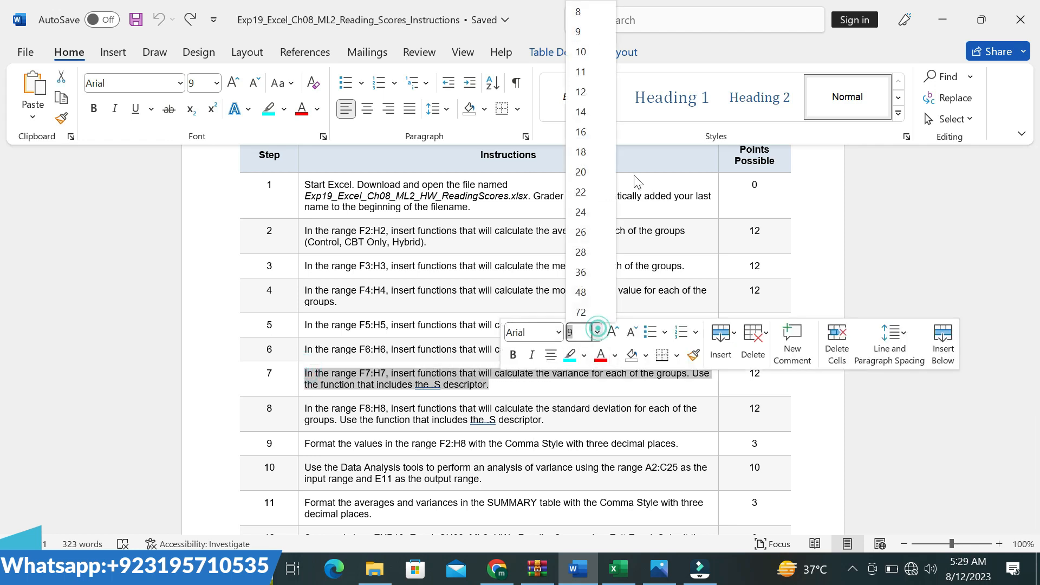
click(587, 131)
click(493, 374)
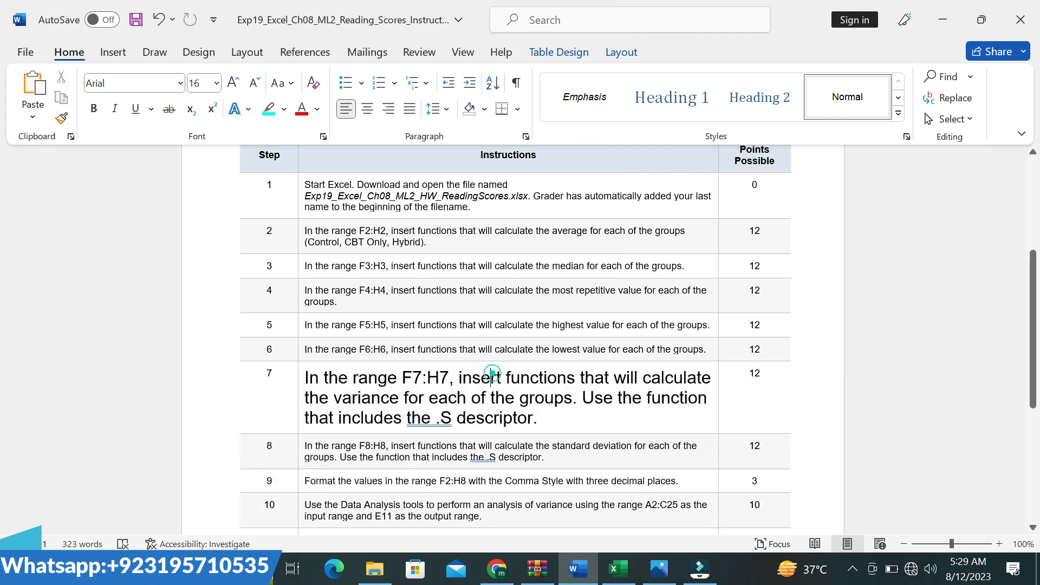
triple_click(307, 376)
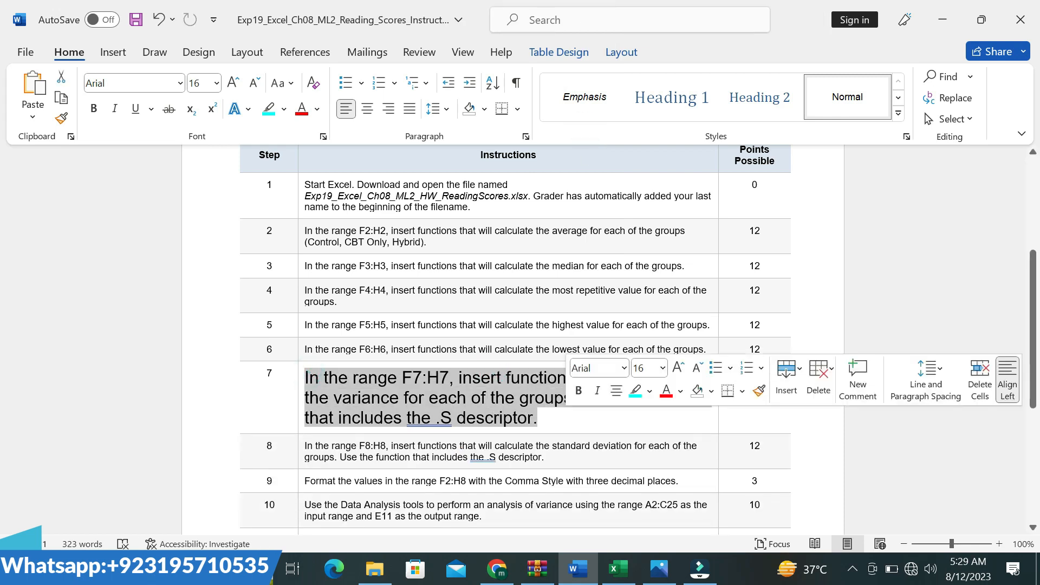
click(635, 391)
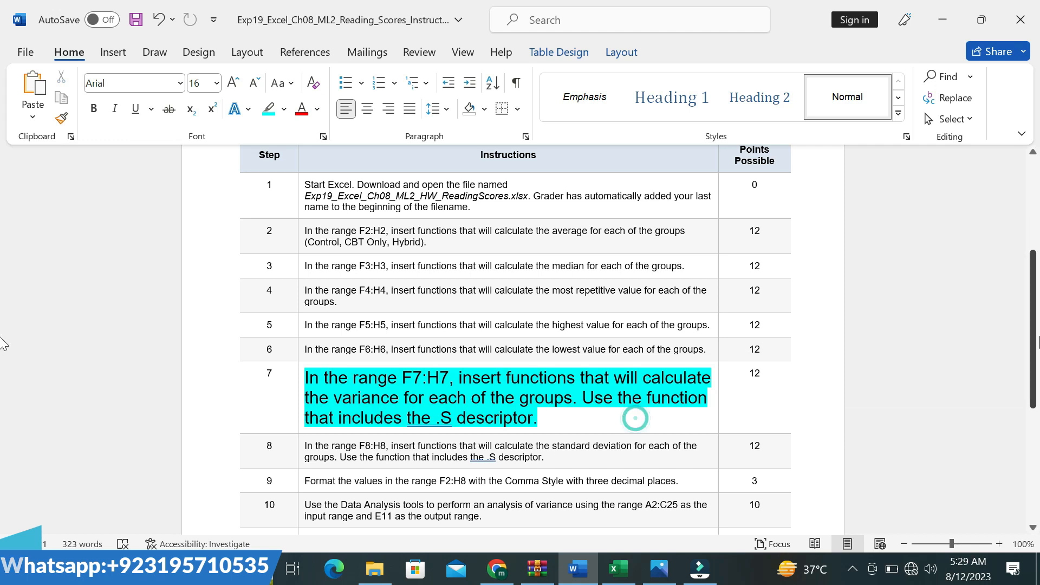
- Copy the range reference F7:H7 from the step 7 instruction, switch to the Excel workbook, and select that range
scroll(1032, 346, down, 2)
scroll(1033, 359, down, 4)
scroll(1034, 363, up, 3)
scroll(2, 372, up, 1)
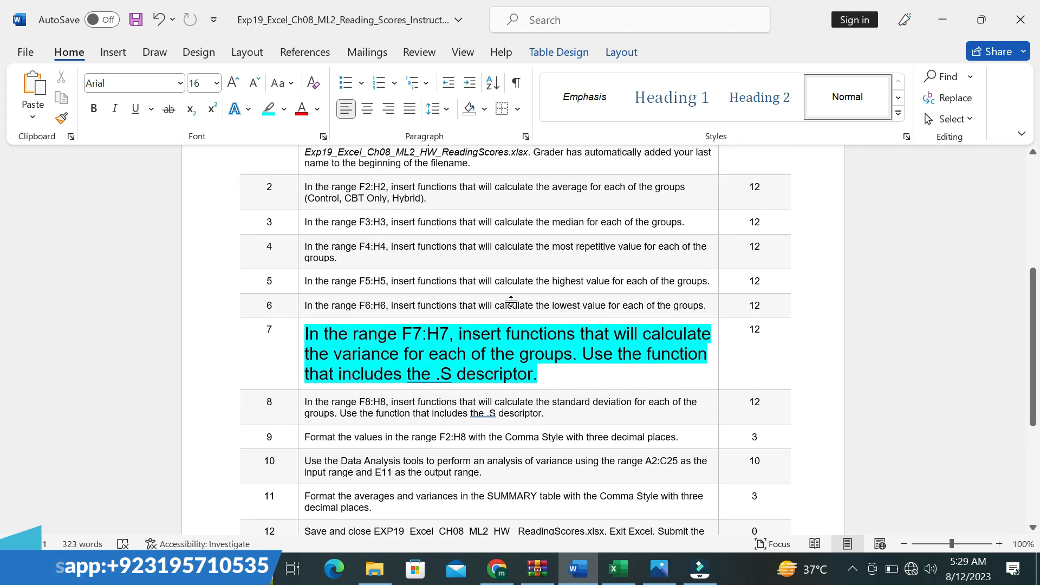
drag(402, 330, 448, 332)
key(ctrl+c)
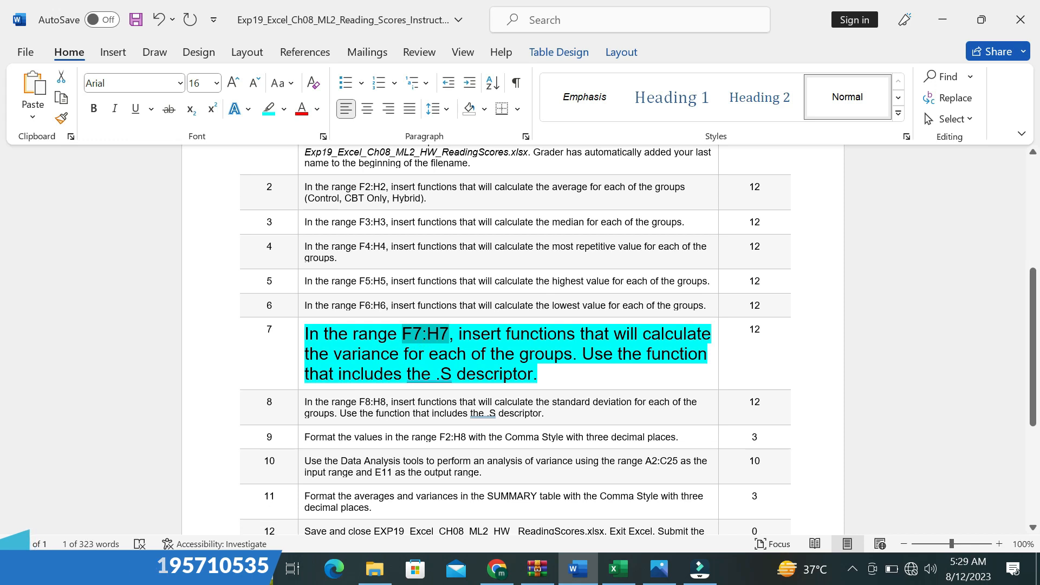
click(618, 569)
click(51, 161)
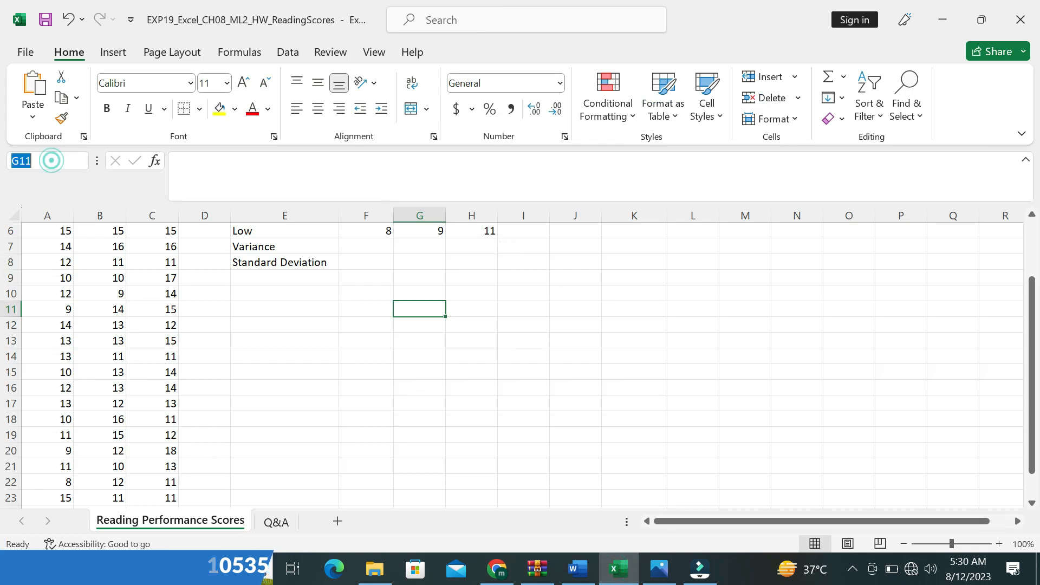
key(ctrl+v)
key(Return)
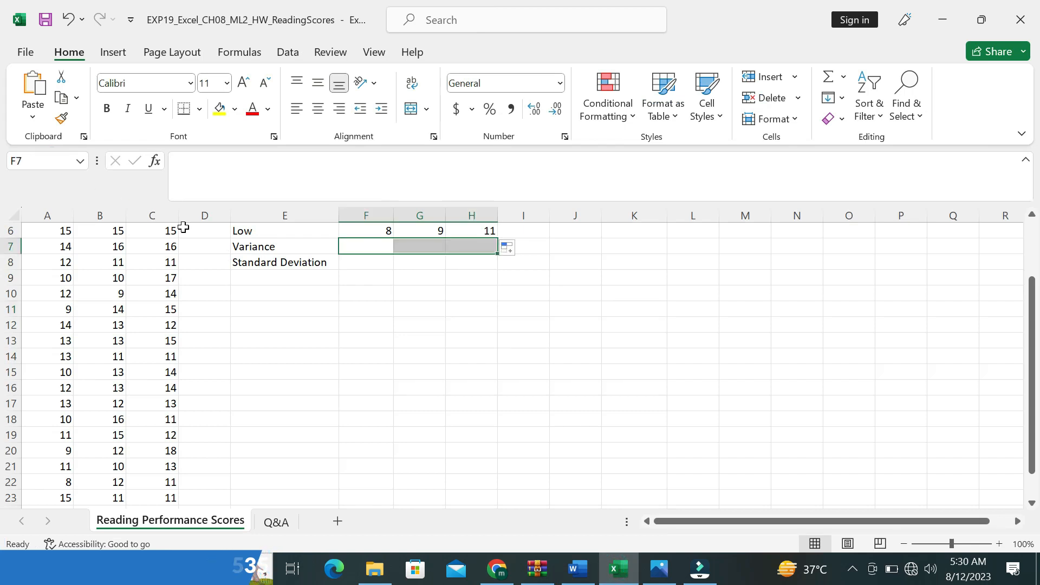
- Enter =VAR.S(A2:A25) in cell F7 for the Control group's variance
text(=)
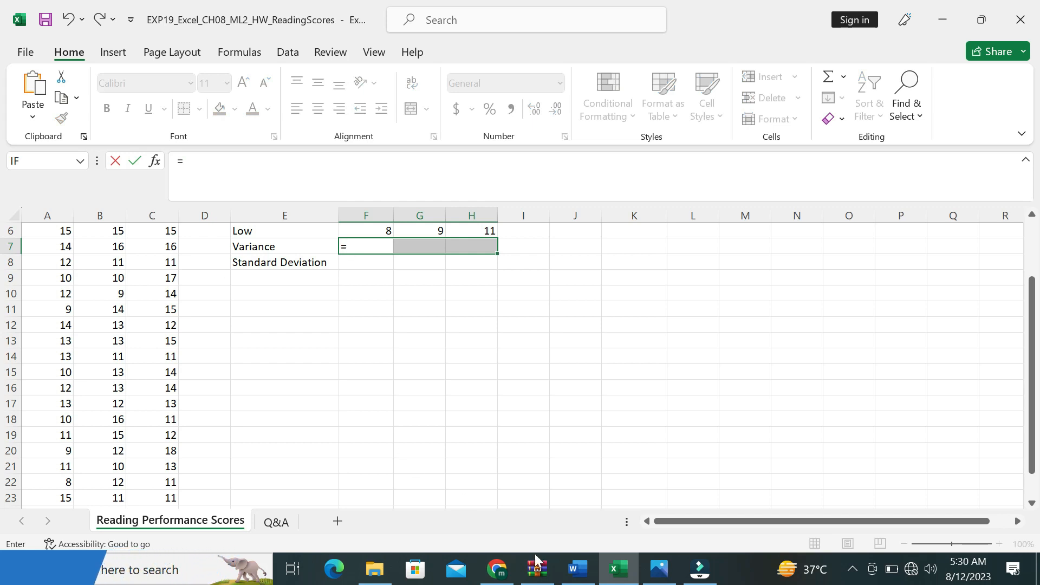
click(570, 563)
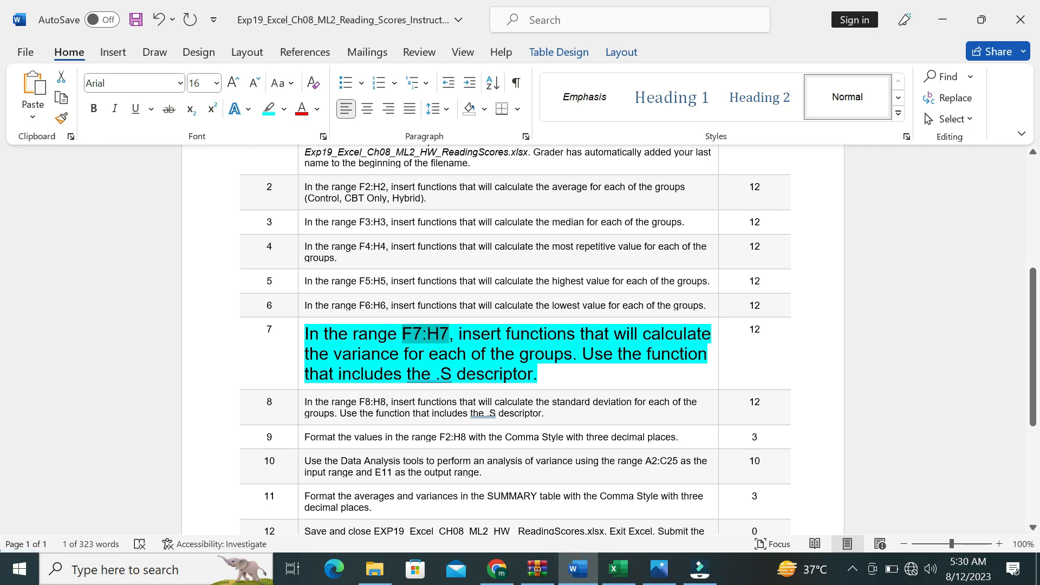
click(618, 567)
text(VAR)
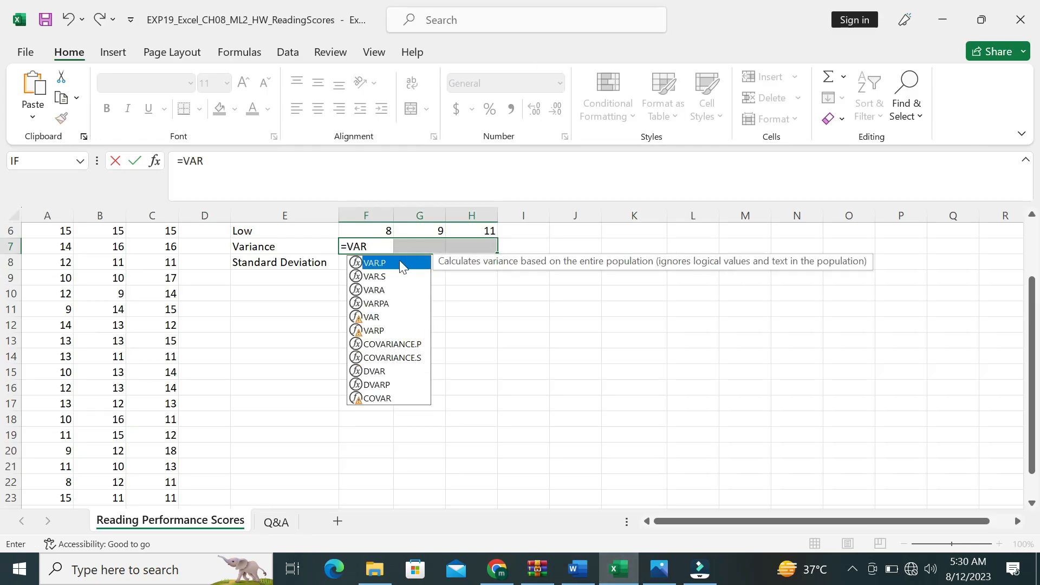
double_click(393, 277)
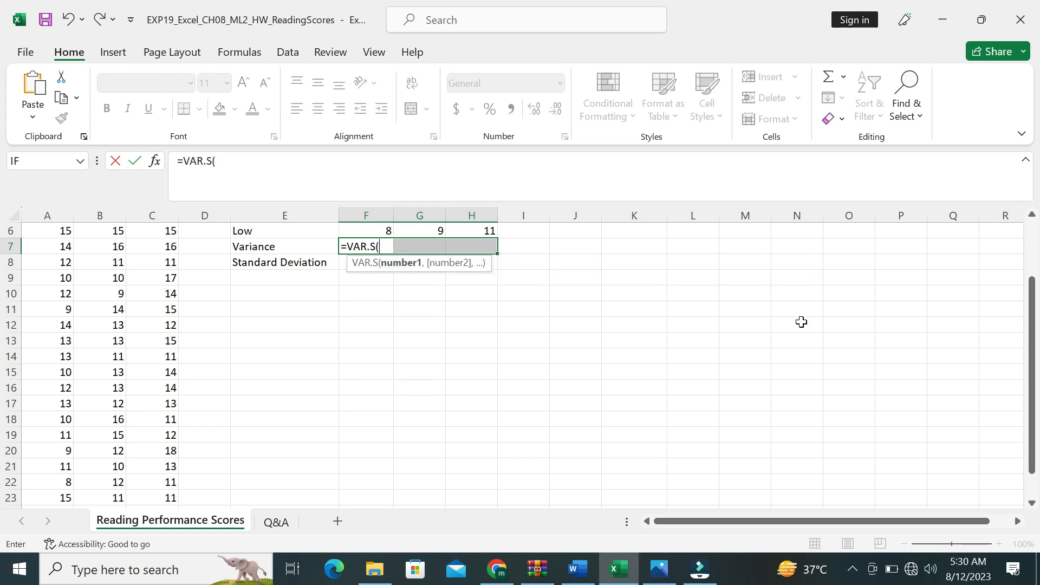
drag(1032, 359, 1021, 282)
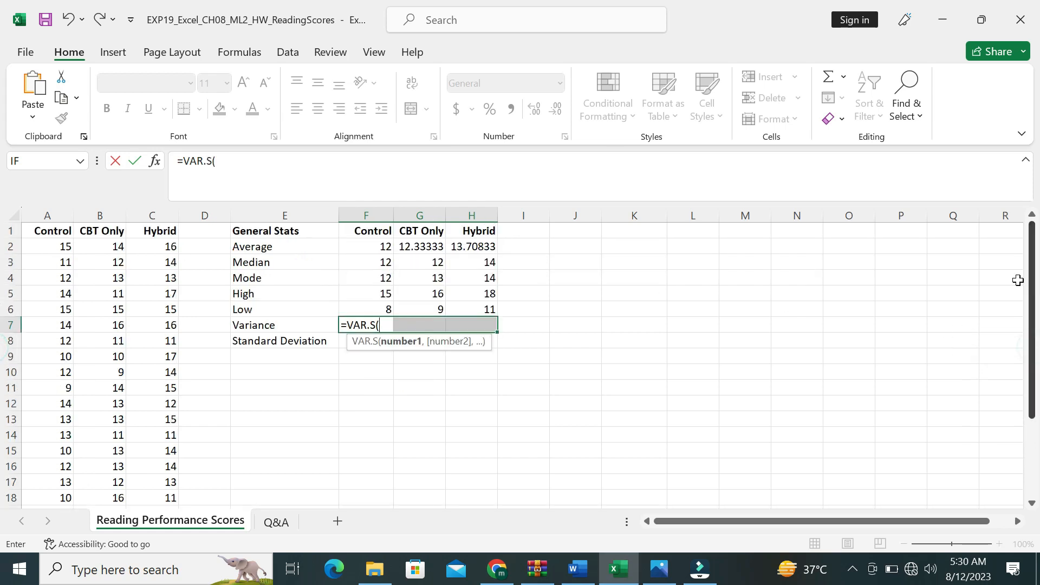
drag(59, 246, 63, 450)
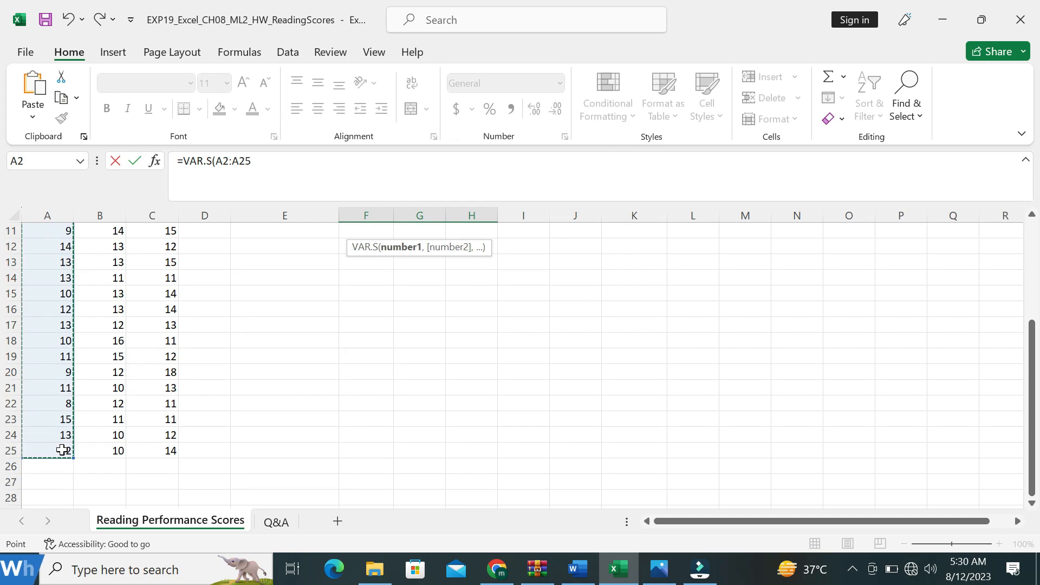
text())
key(Return)
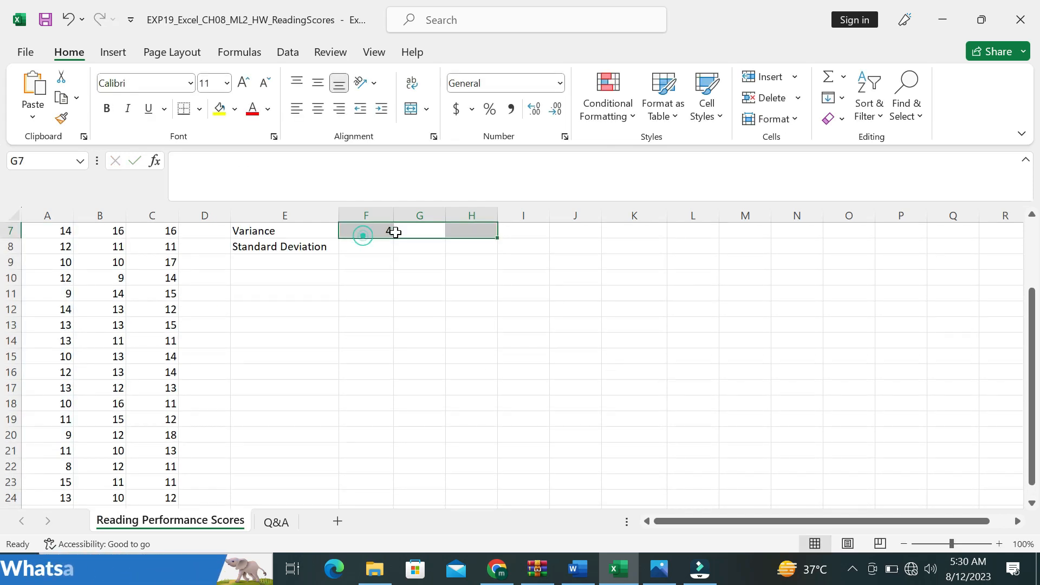
- Fill the variance formula from F7 across to H7 for the CBT Only and Hybrid groups
click(373, 231)
drag(393, 235, 484, 324)
drag(1031, 347, 1036, 276)
click(849, 262)
- Switch to the Word instructions and undo the highlighting and font enlargement on step 7
click(578, 569)
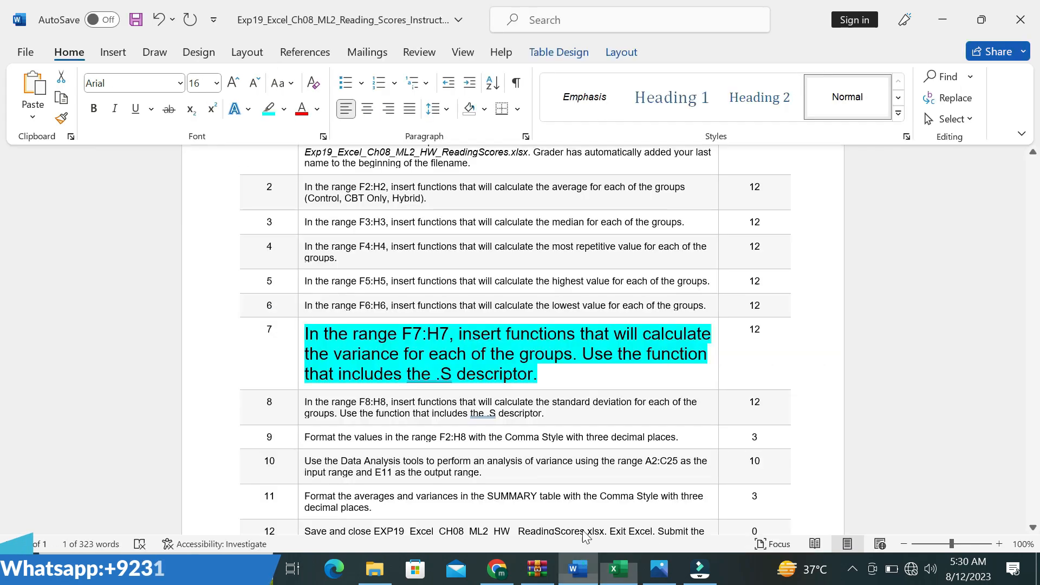
key(ctrl+z)
key(ctrl+z)
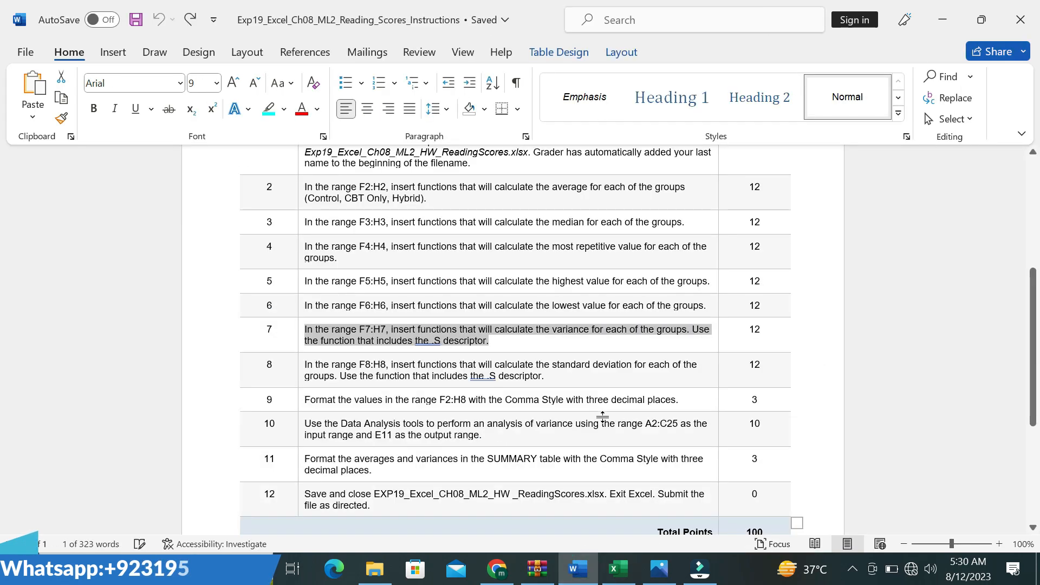
click(602, 417)
click(478, 399)
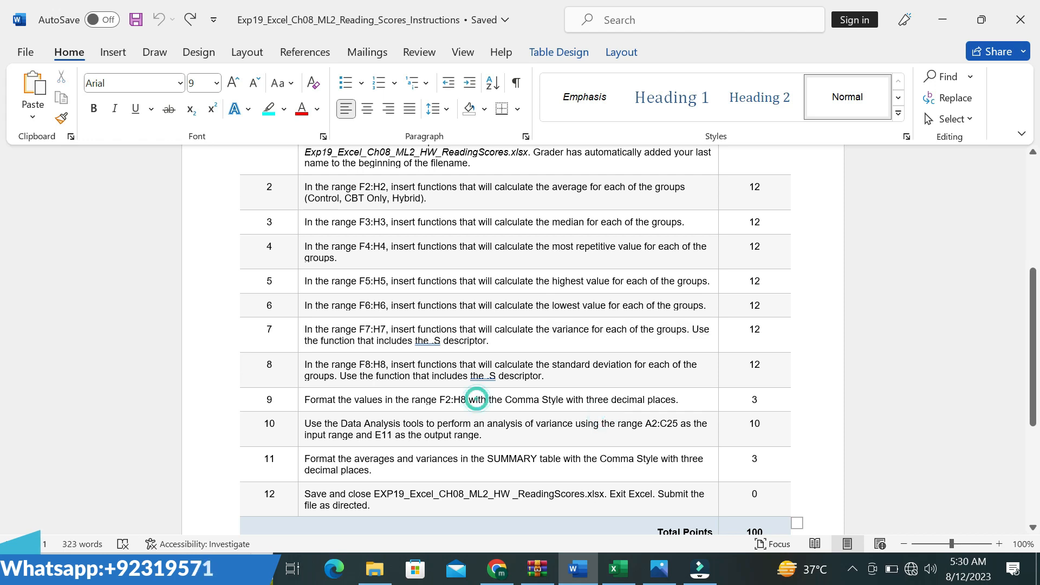
- Enlarge the step 8 instruction text to 14 pt and highlight it in turquoise
click(301, 360)
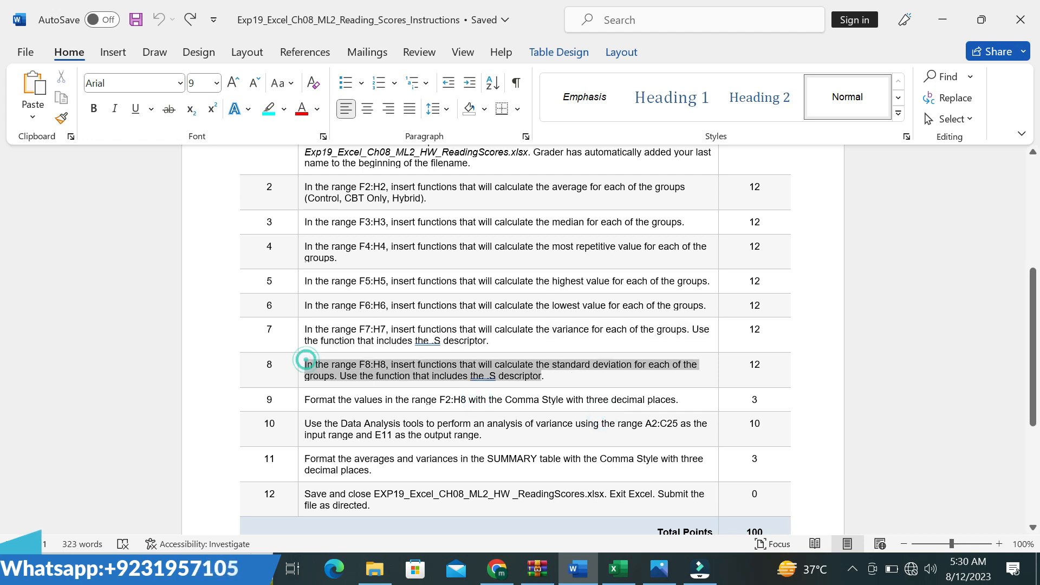
click(650, 321)
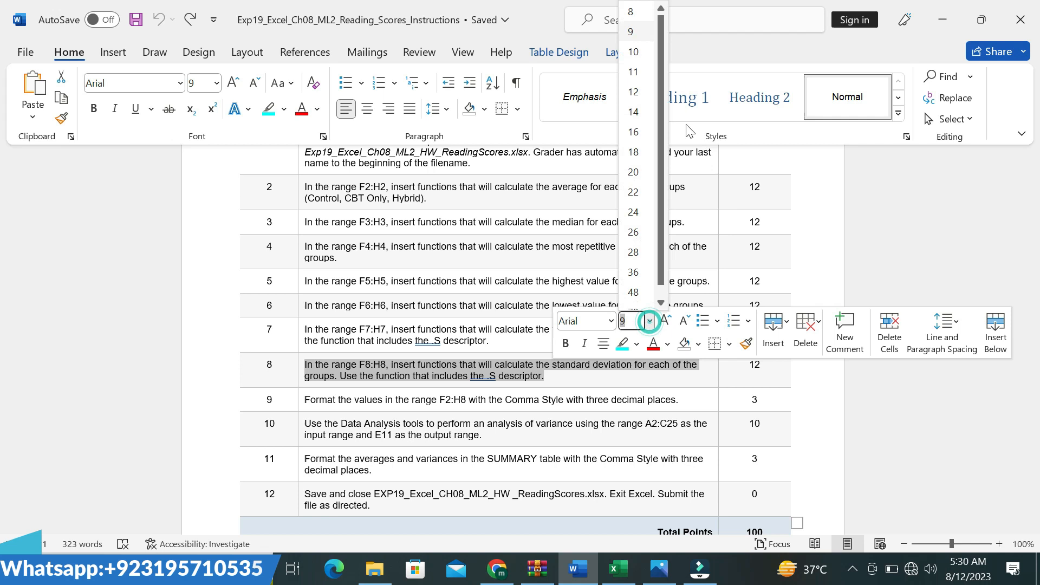
click(633, 119)
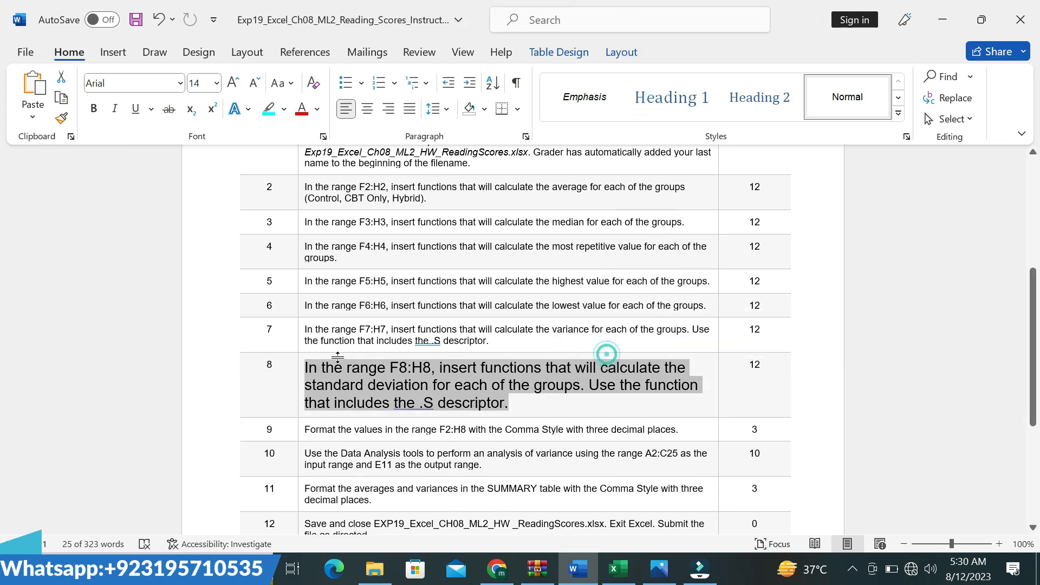
click(315, 367)
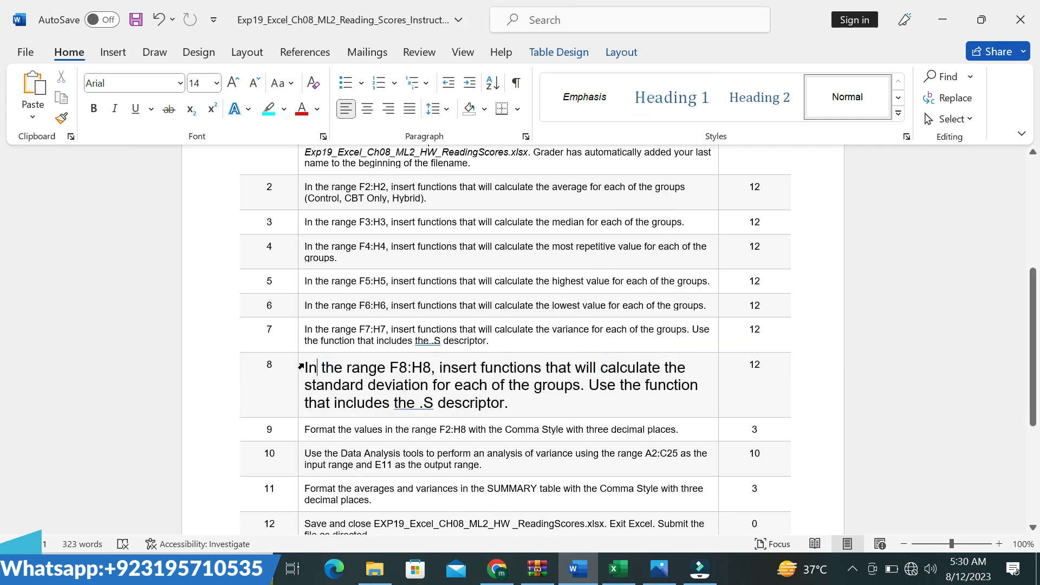
drag(301, 366, 511, 403)
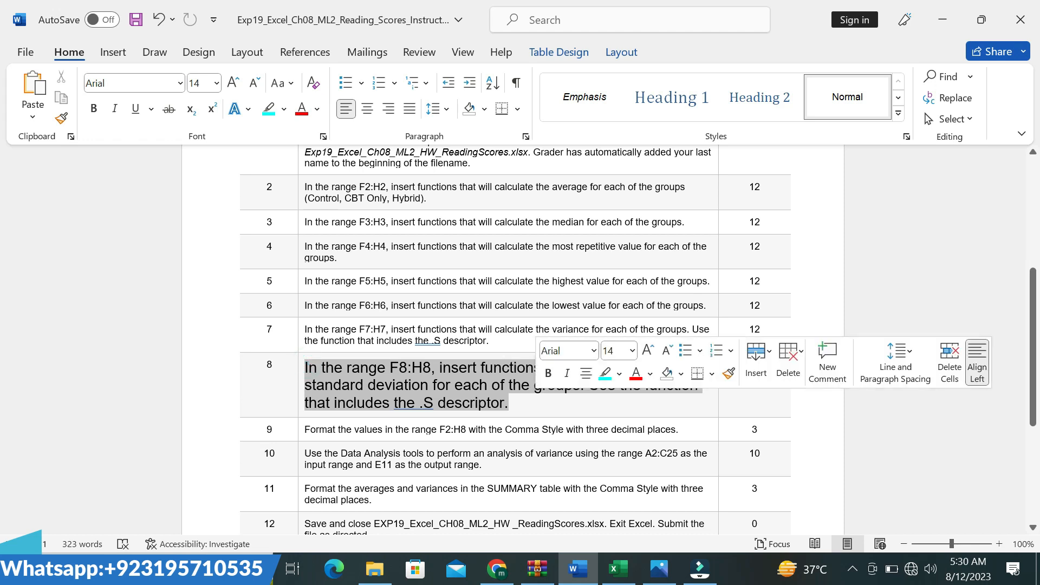
click(605, 373)
double_click(425, 366)
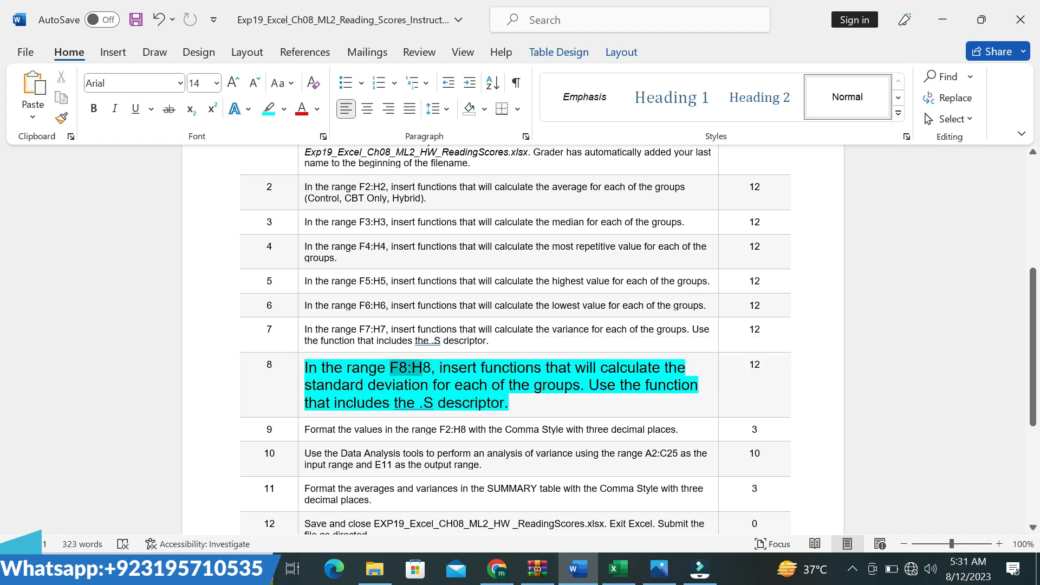
triple_click(307, 368)
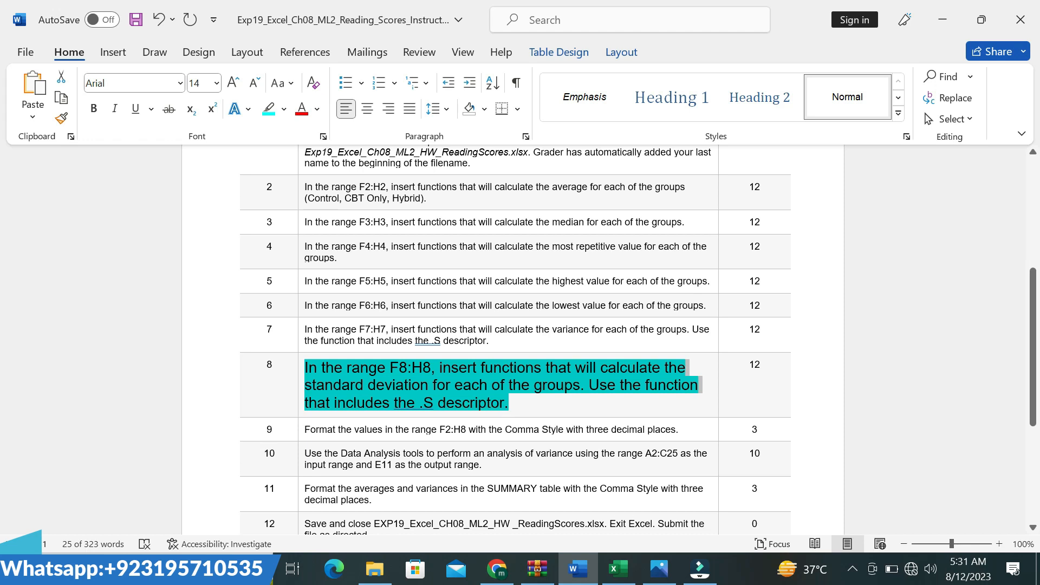
- Switch to the Excel workbook and select the range F8:H8
click(618, 568)
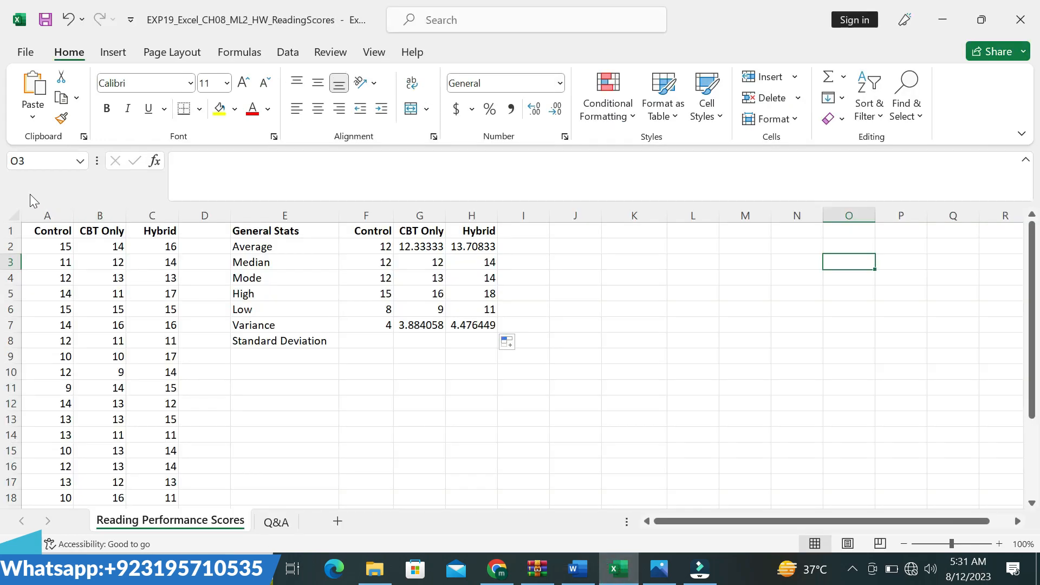
click(33, 159)
text(F8:H8)
key(Return)
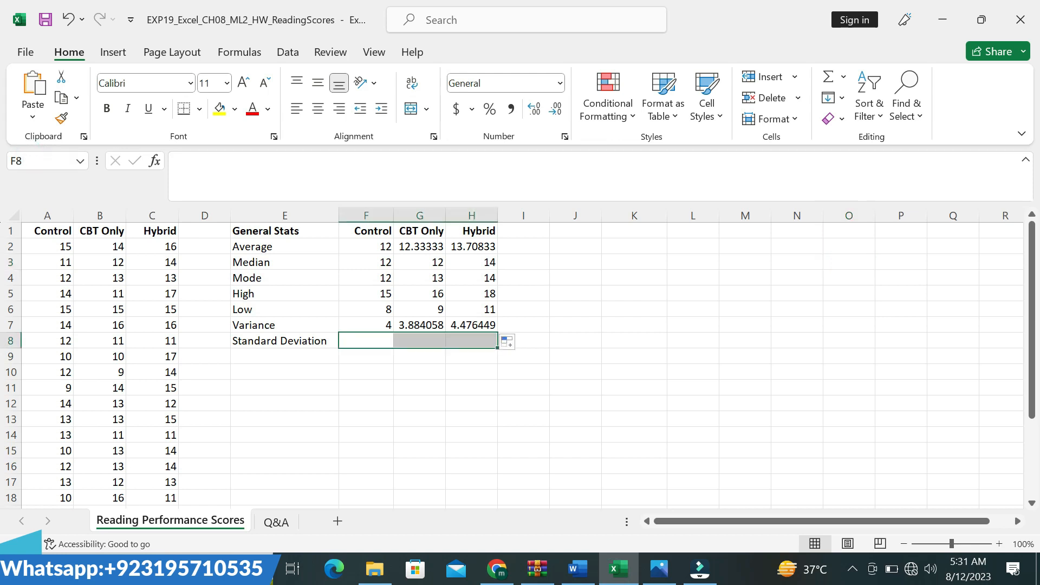
- Enter =STDEV.S(A2:A25) in cell F8 for the Control group's standard deviation
text(=)
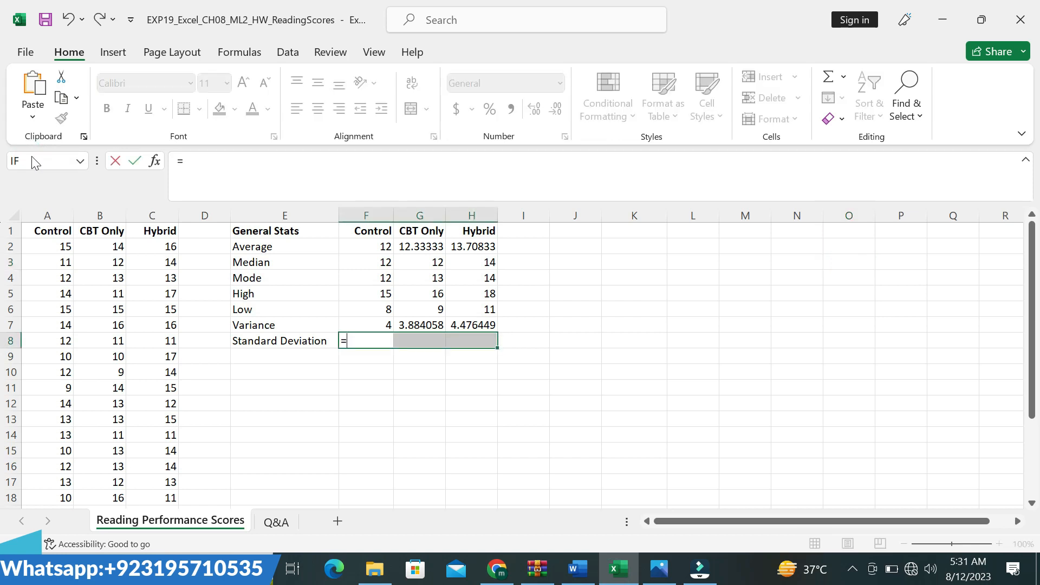
text(ST)
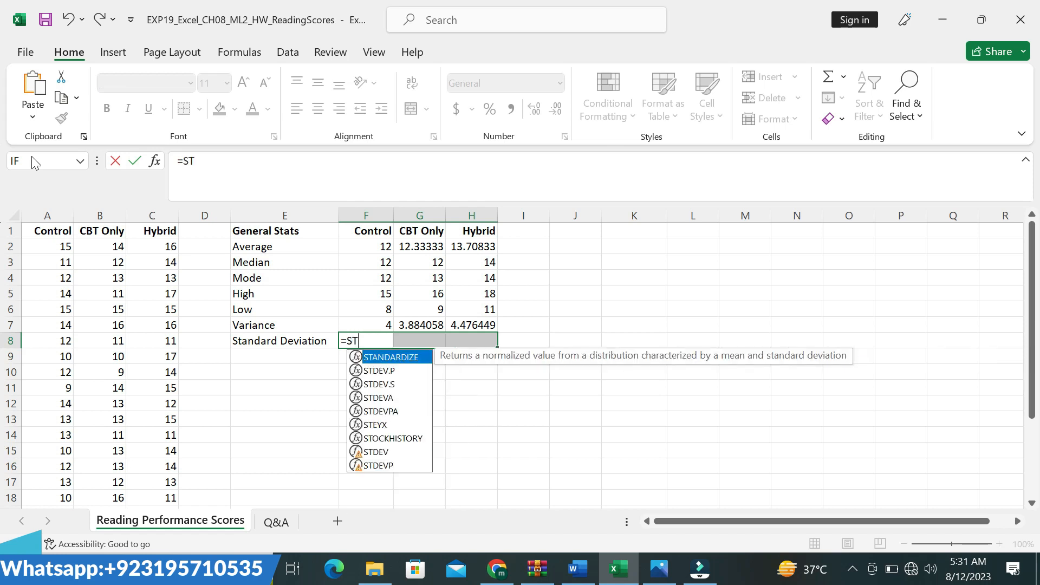
double_click(381, 385)
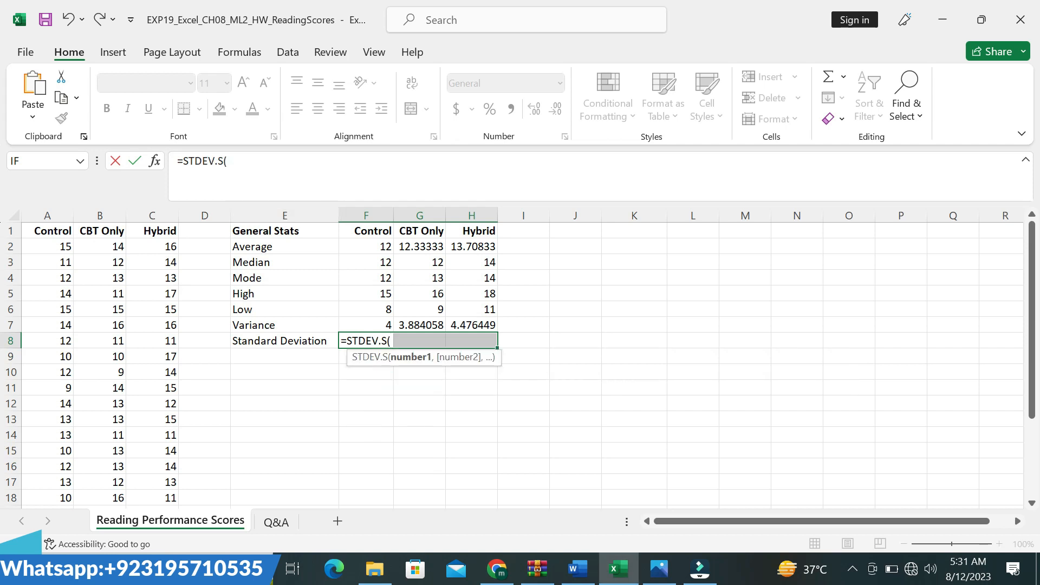
drag(64, 249, 56, 453)
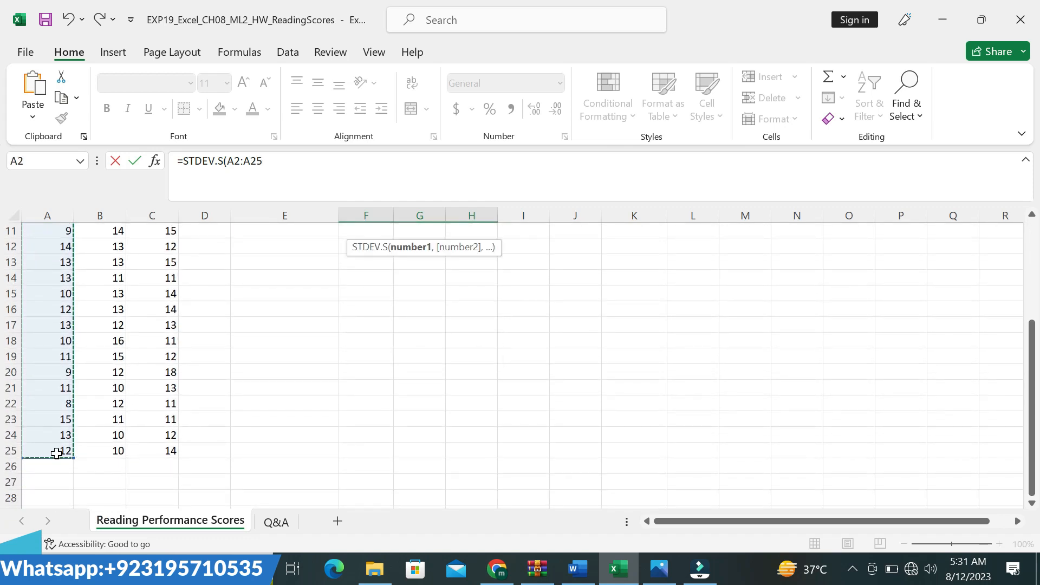
text())
key(Return)
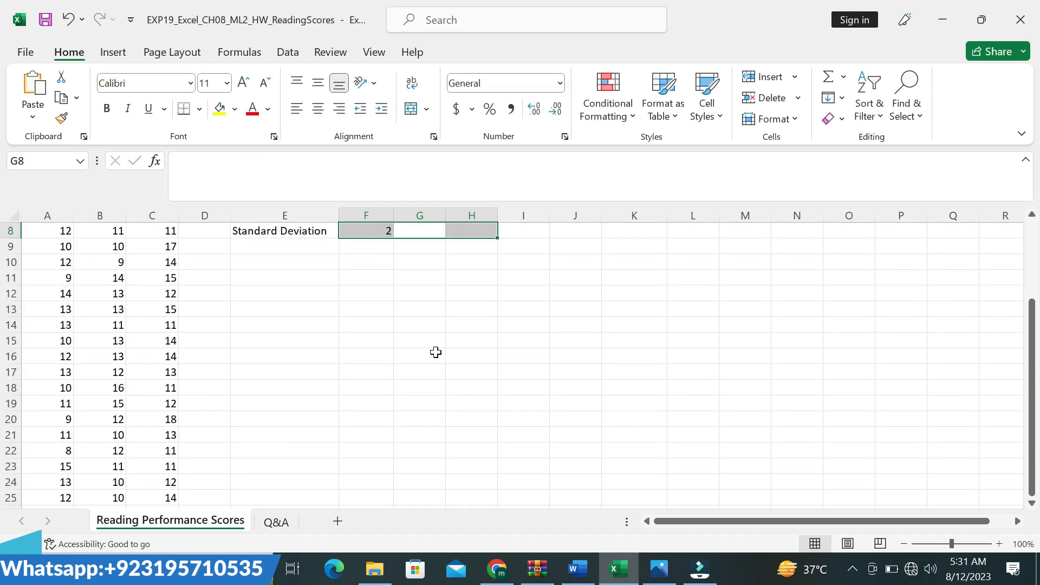
- Fill the standard deviation formula from F8 across to H8 for the CBT Only and Hybrid groups
click(430, 277)
click(386, 234)
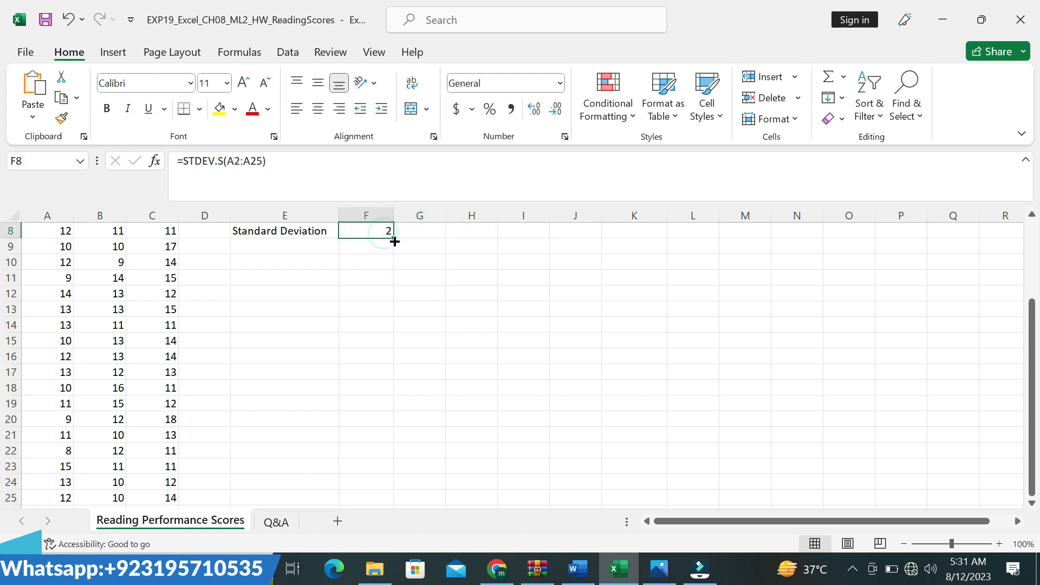
drag(393, 237, 471, 234)
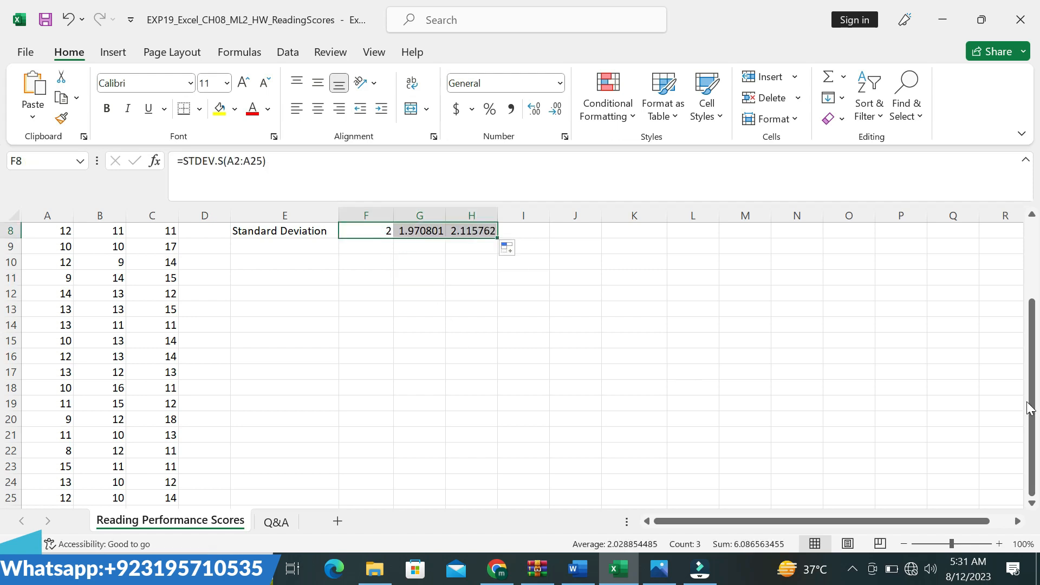
- Switch to the Word instructions and undo the turquoise highlight and the font enlargement on the step 8 text
drag(1032, 371, 1032, 297)
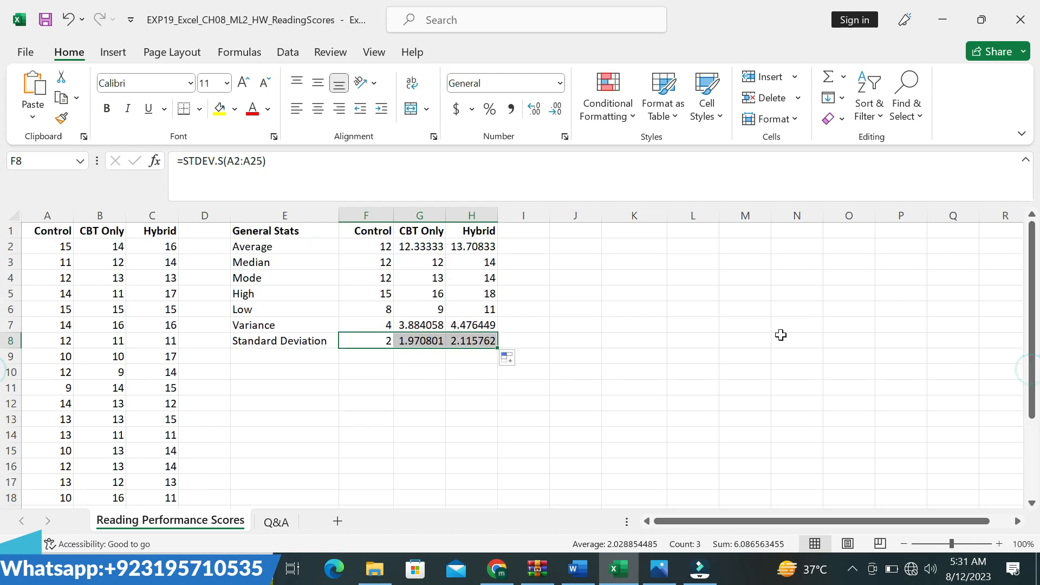
click(780, 336)
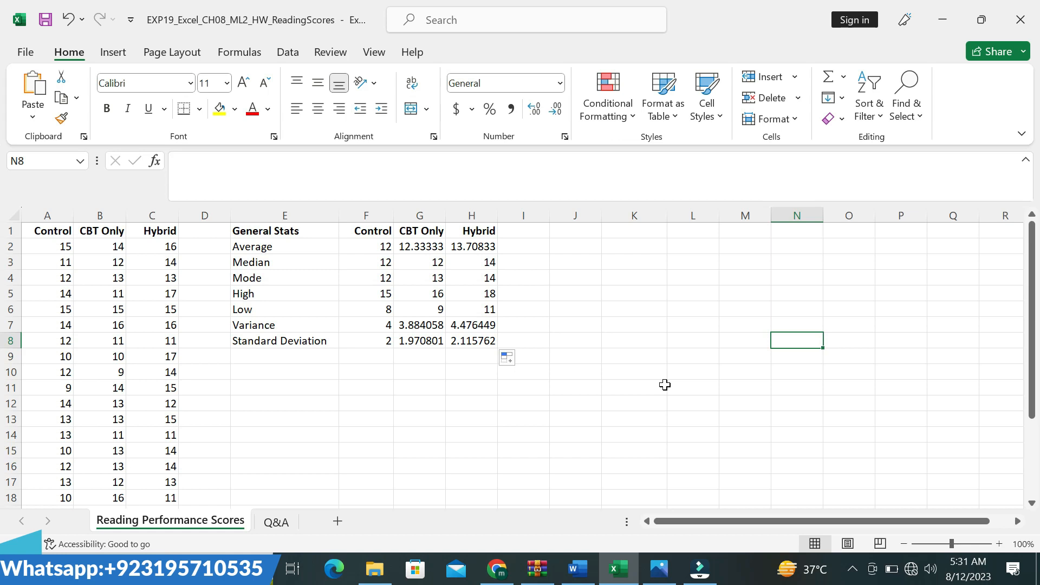
click(577, 569)
click(552, 453)
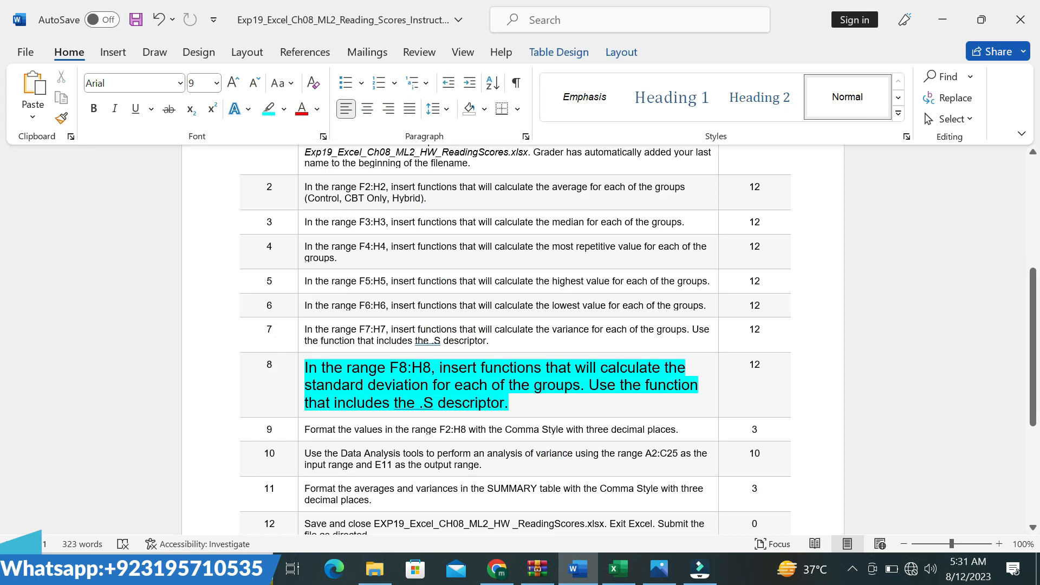
key(ctrl+z)
key(ctrl+z)
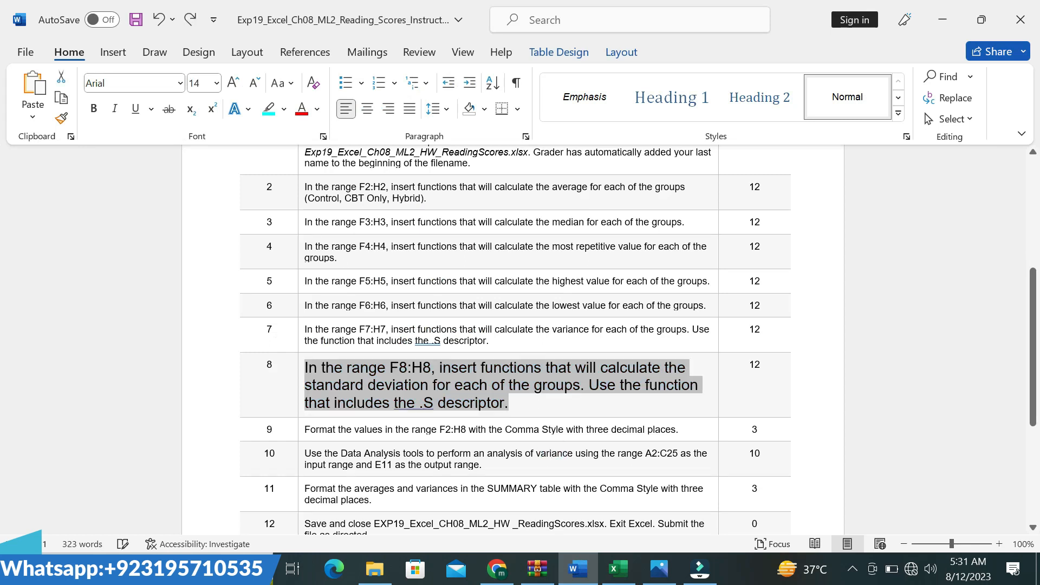
click(551, 450)
- Enlarge the step 9 instruction text to 14 pt and highlight it in turquoise
drag(304, 399, 678, 399)
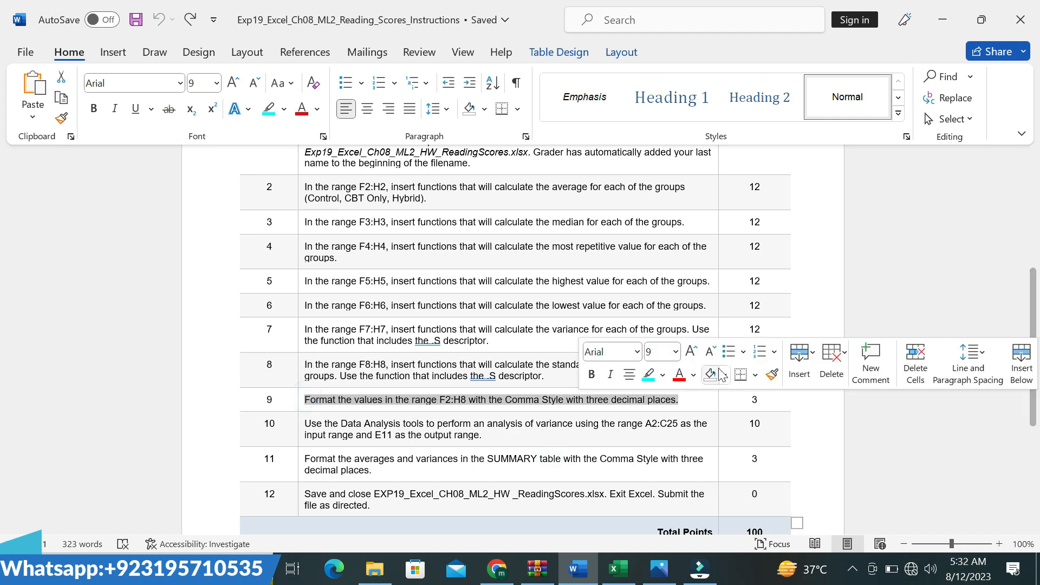
click(676, 351)
click(672, 133)
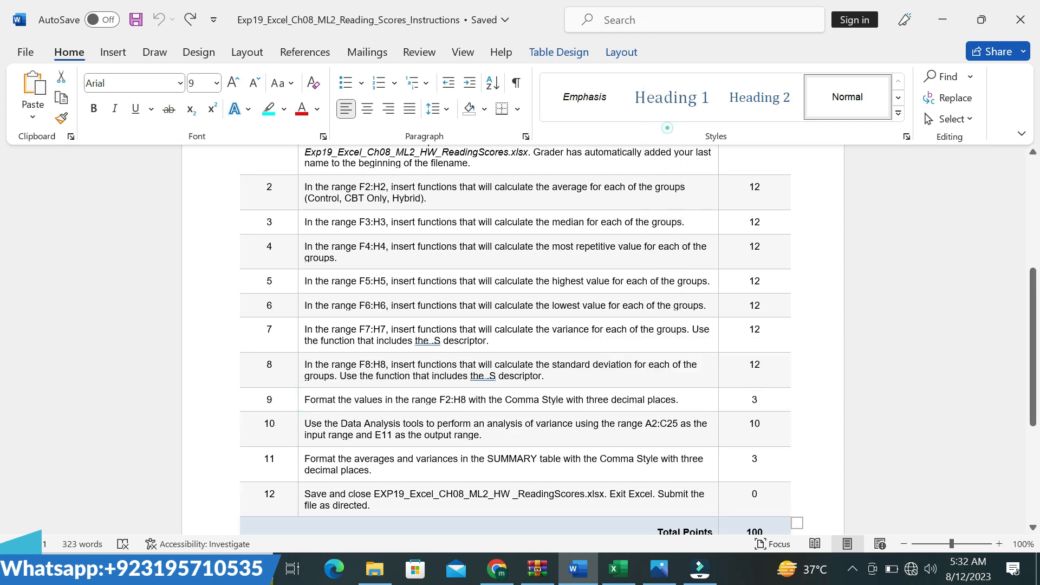
click(487, 407)
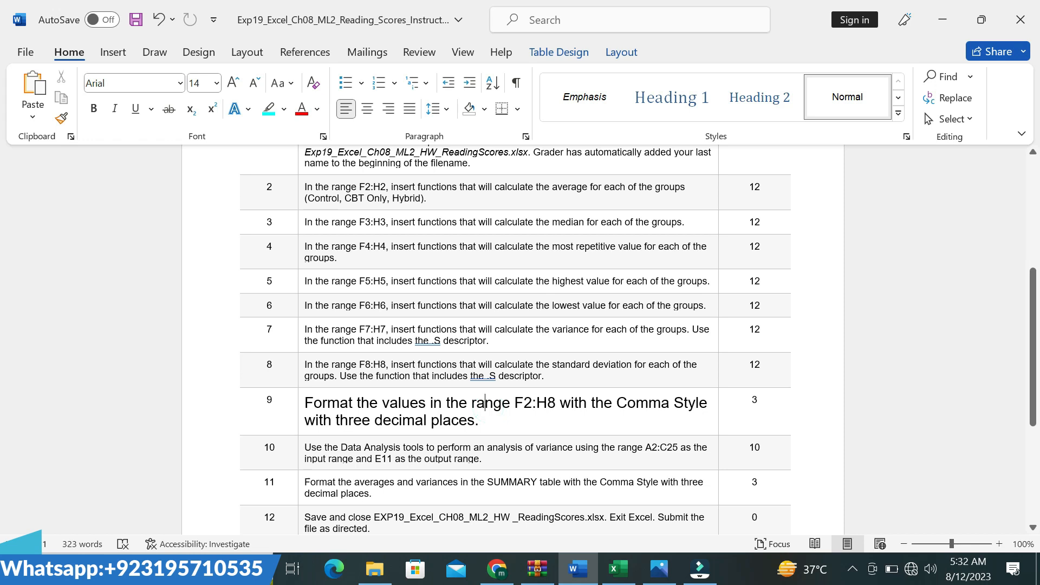
triple_click(488, 407)
click(561, 395)
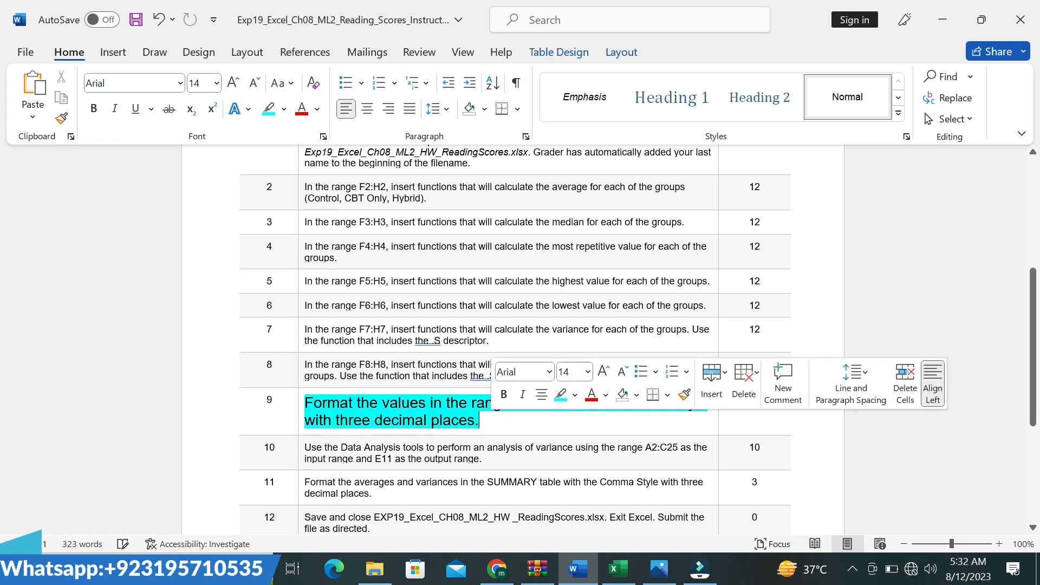
- Copy the reference F2:H8 from the step 9 text and use it to select that range in the Excel workbook
drag(514, 403, 554, 407)
key(ctrl+c)
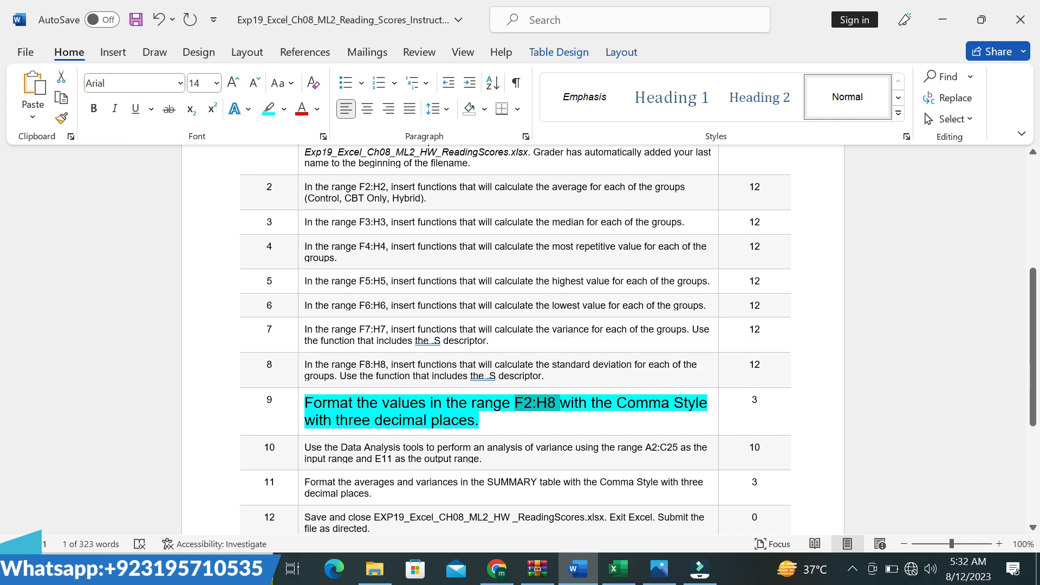
drag(306, 403, 473, 421)
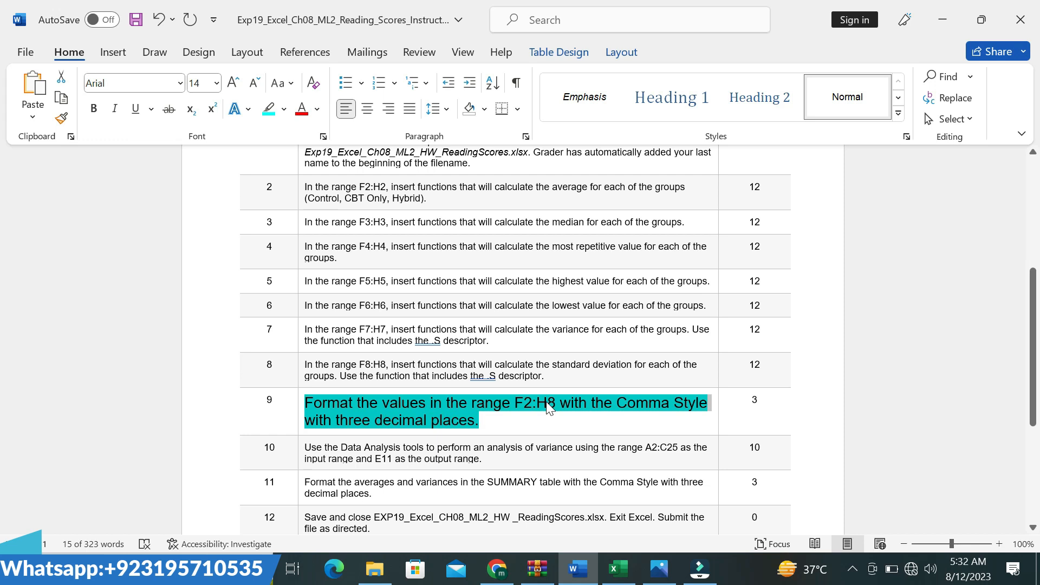
click(618, 568)
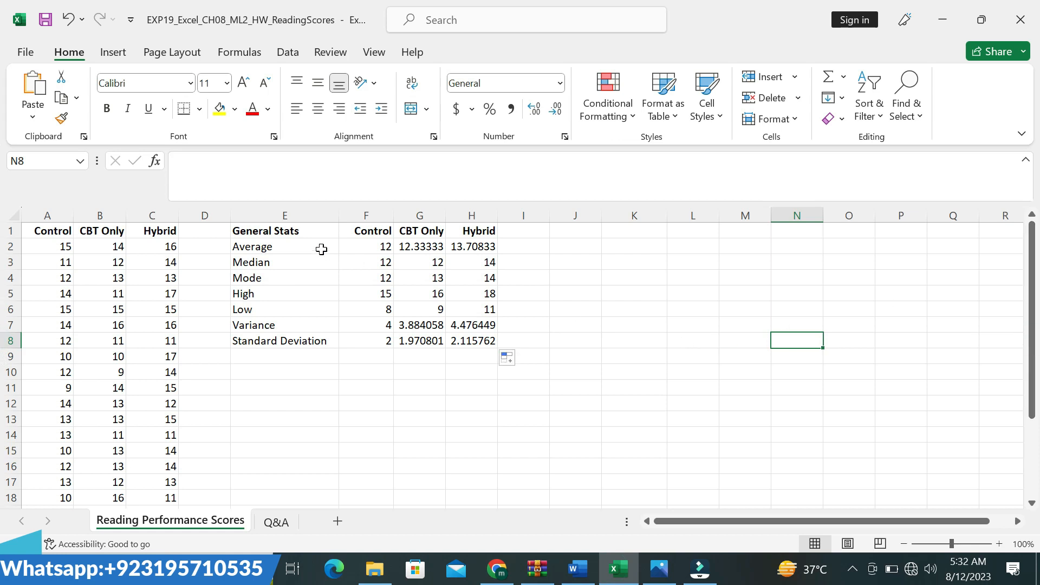
click(39, 160)
key(ctrl+v)
key(Return)
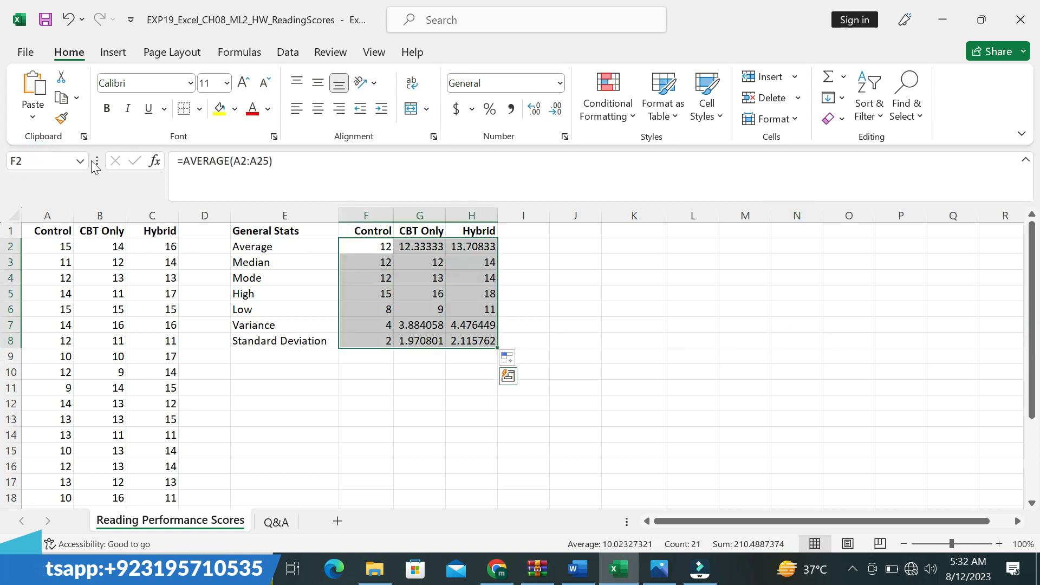
- Format the general statistics in F2:H8 with the Comma Style and three decimal places
click(578, 568)
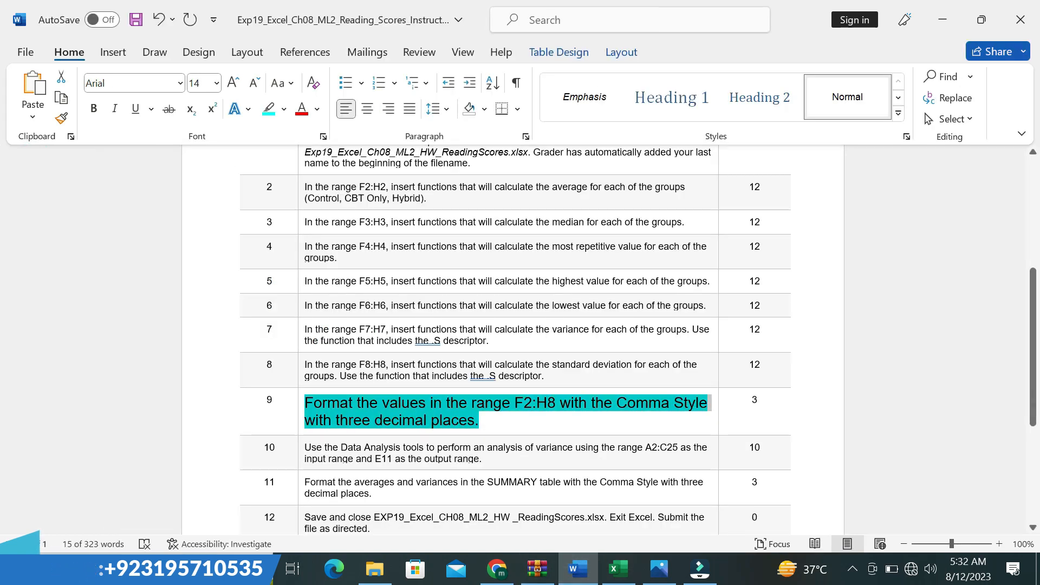
click(618, 568)
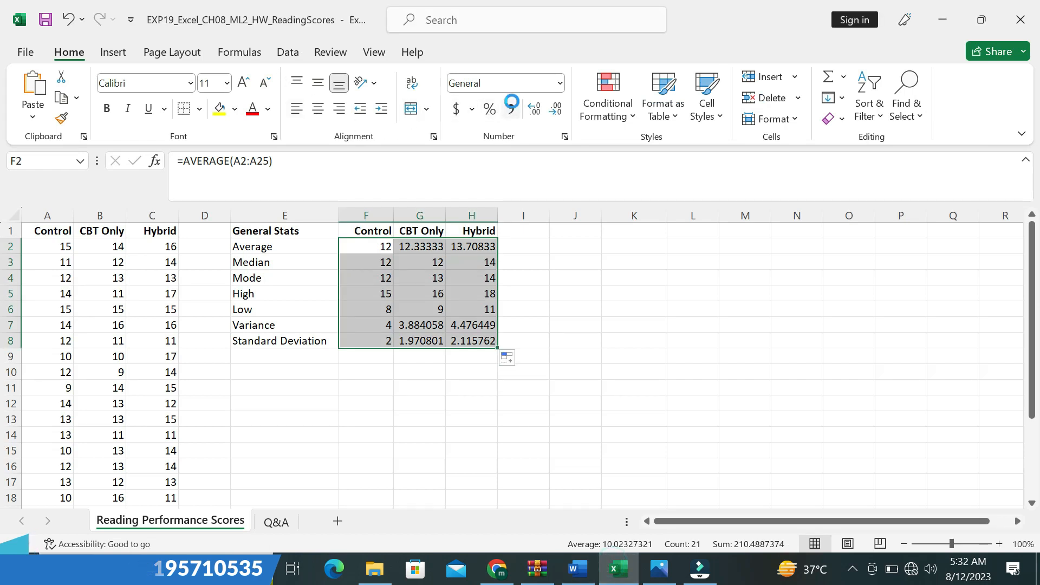
click(511, 108)
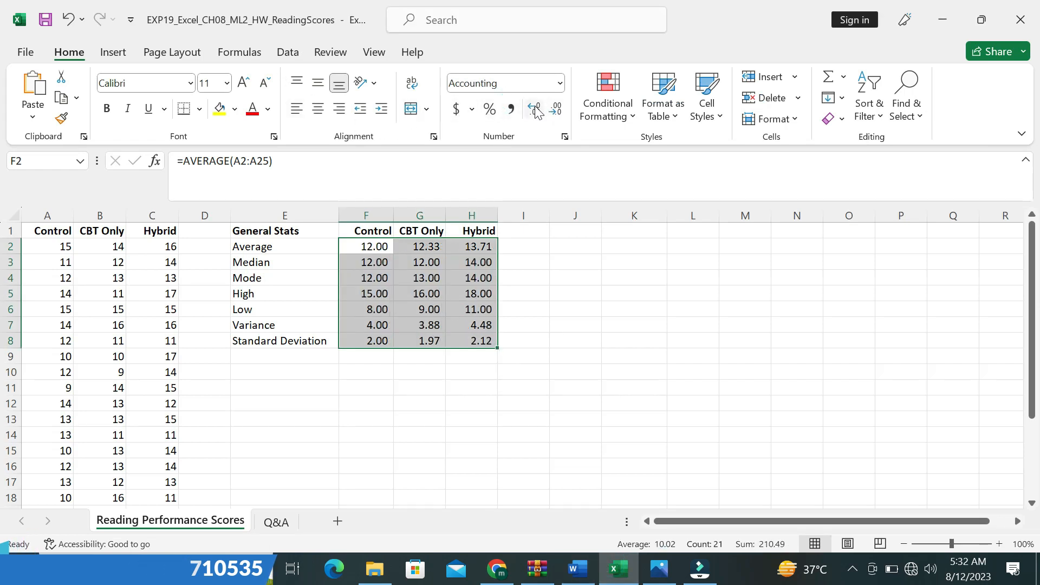
click(535, 111)
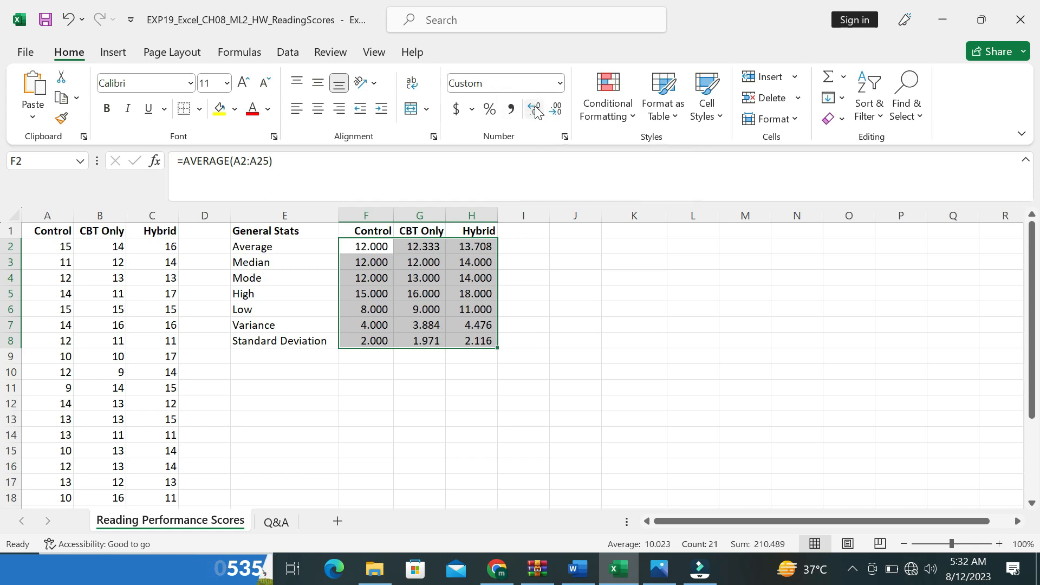
click(606, 313)
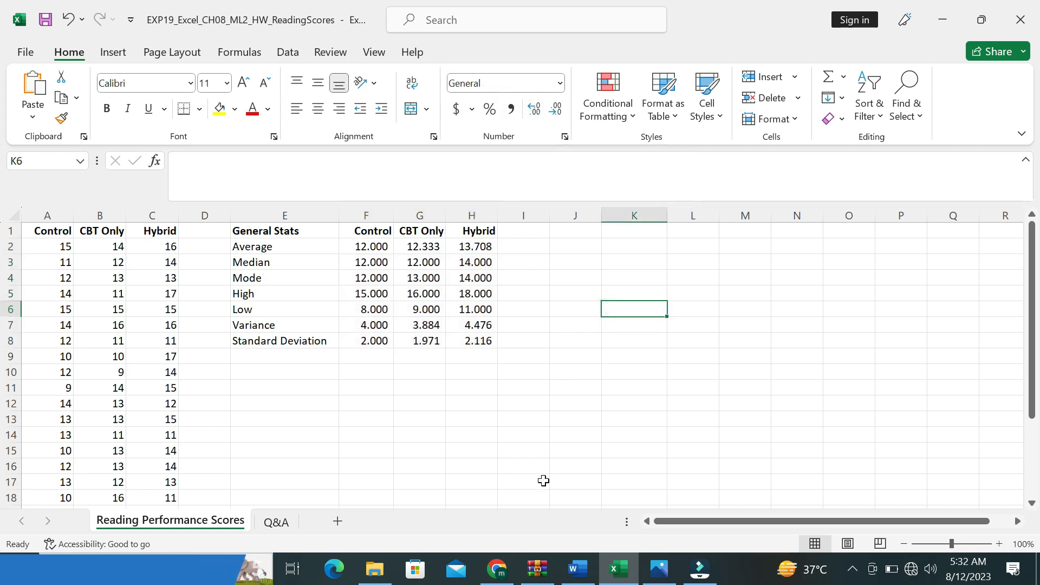
mouse_move(1032, 335)
mouse_down()
mouse_move(1032, 350)
mouse_move(1032, 334)
mouse_up()
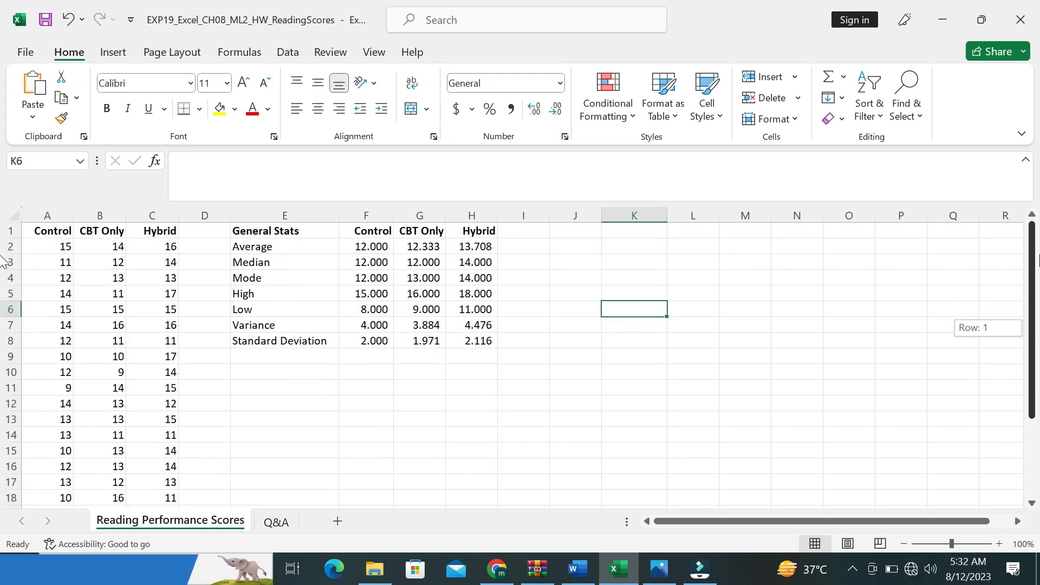
- Switch to the Word instructions, review steps 9 to 12 and the project description, and return to the Excel workbook
click(575, 566)
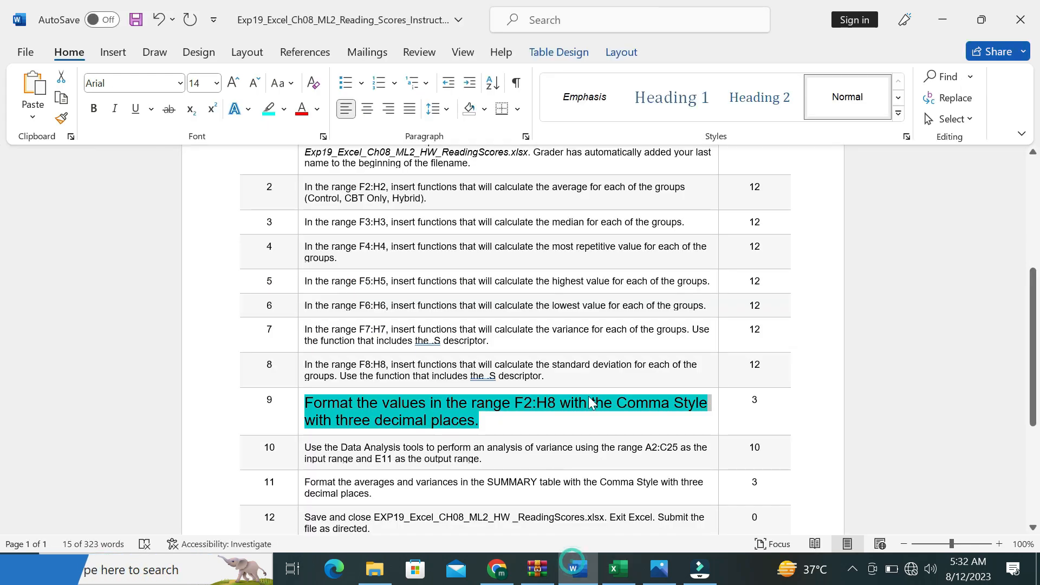
click(612, 418)
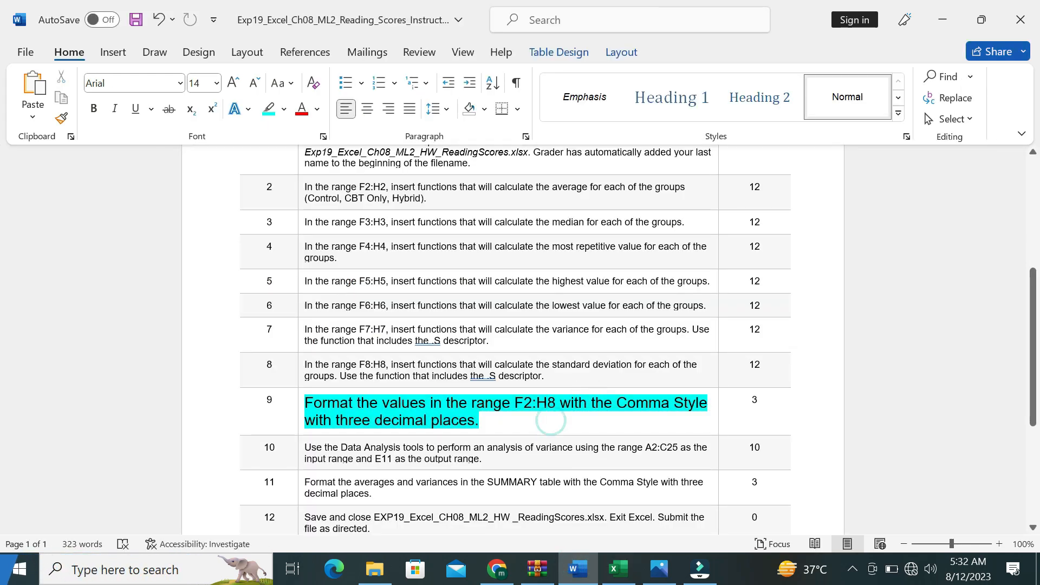
scroll(1034, 327, down, 4)
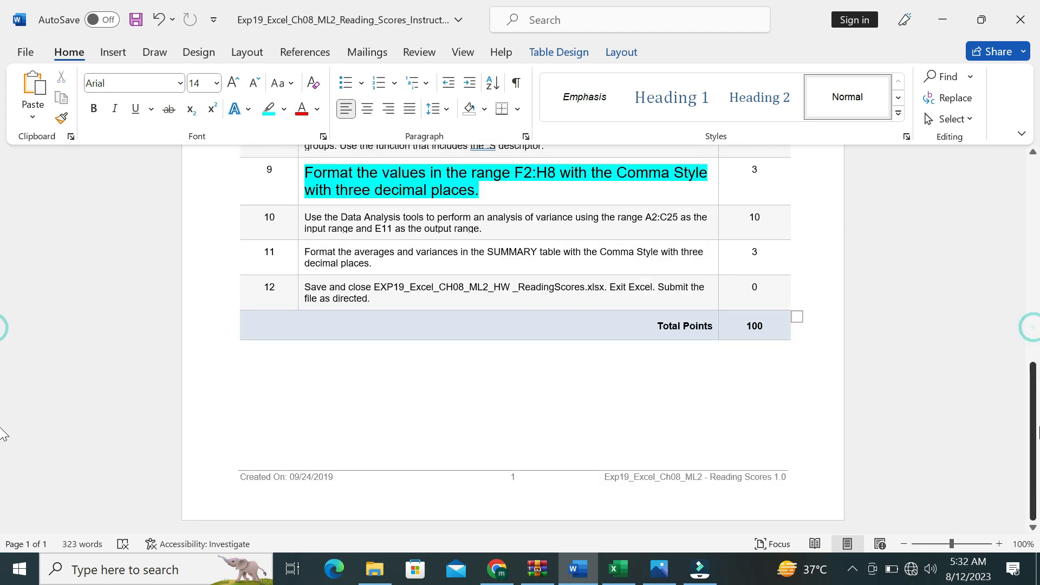
scroll(1034, 325, up, 7)
scroll(3, 269, up, 3)
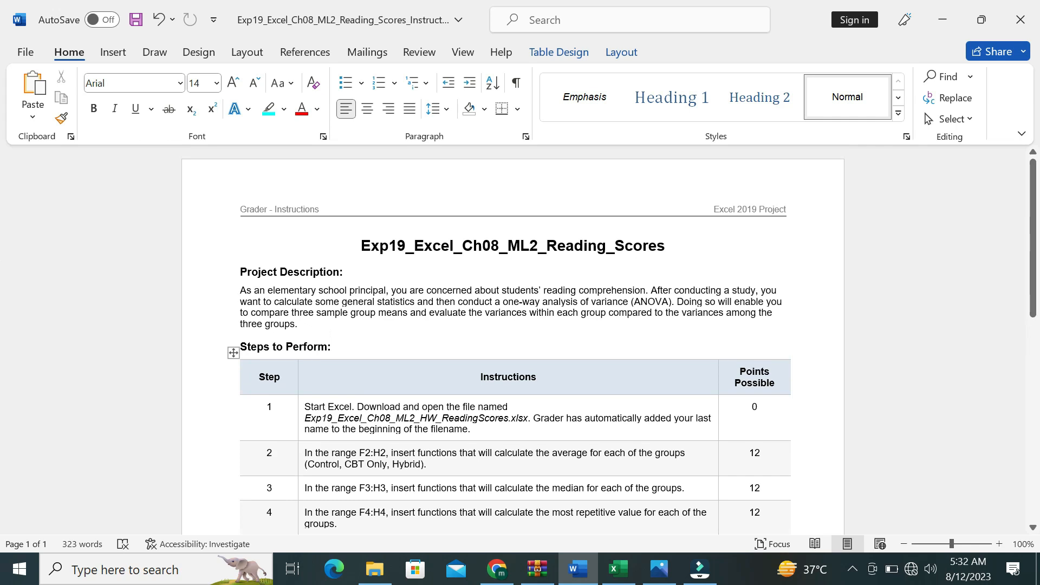
click(618, 569)
click(373, 412)
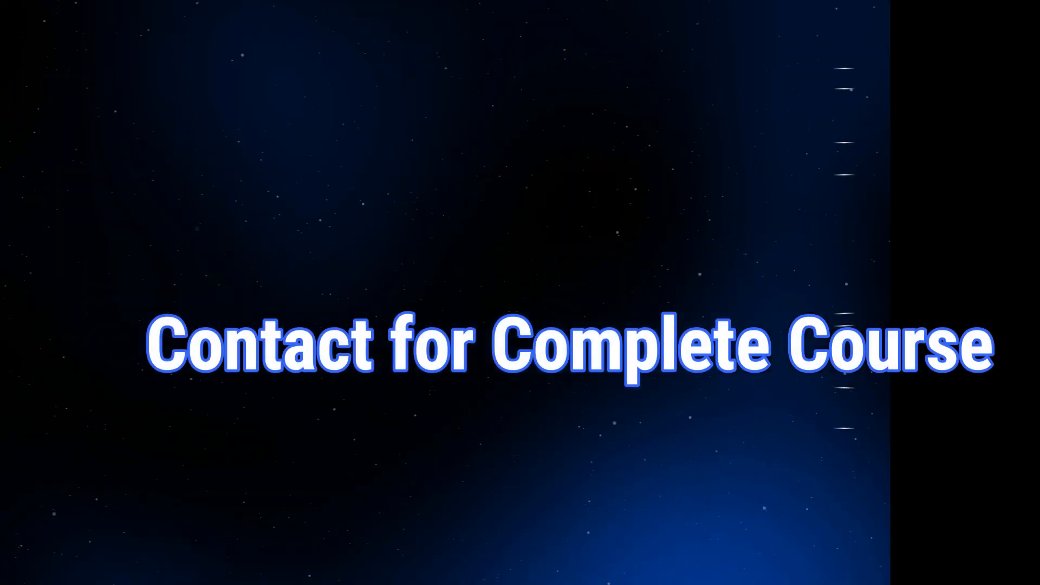